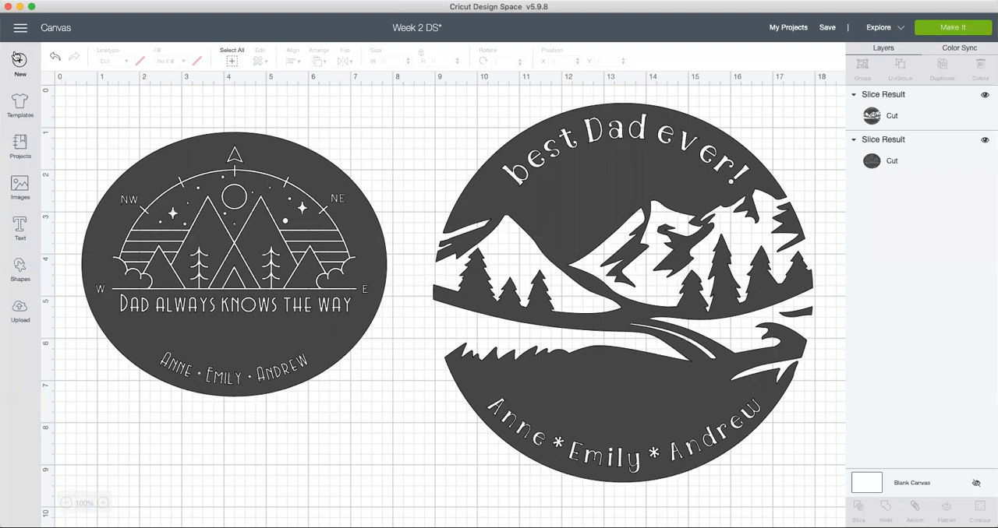
# Step: Start a new blank project and save the changes made to the Week 2 DS project
pyautogui.click(19, 61)
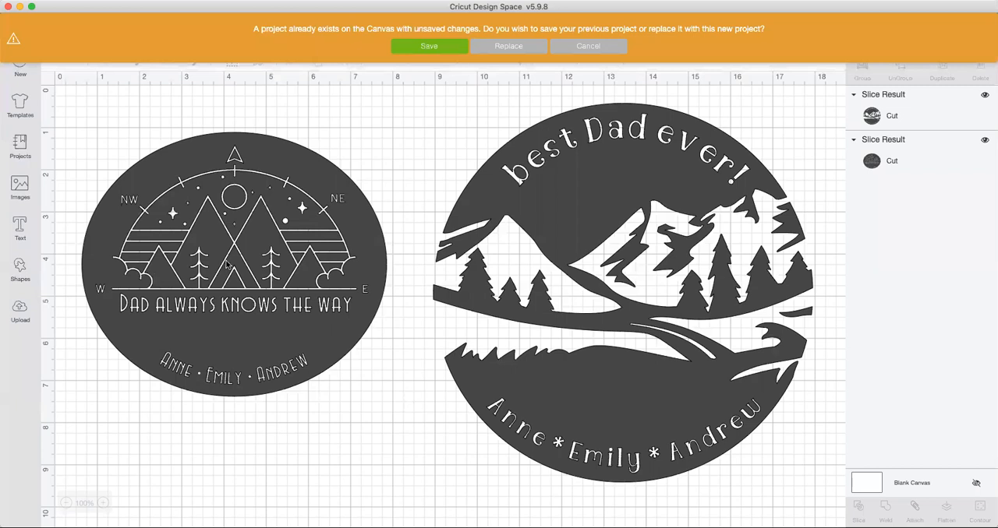
pyautogui.click(424, 48)
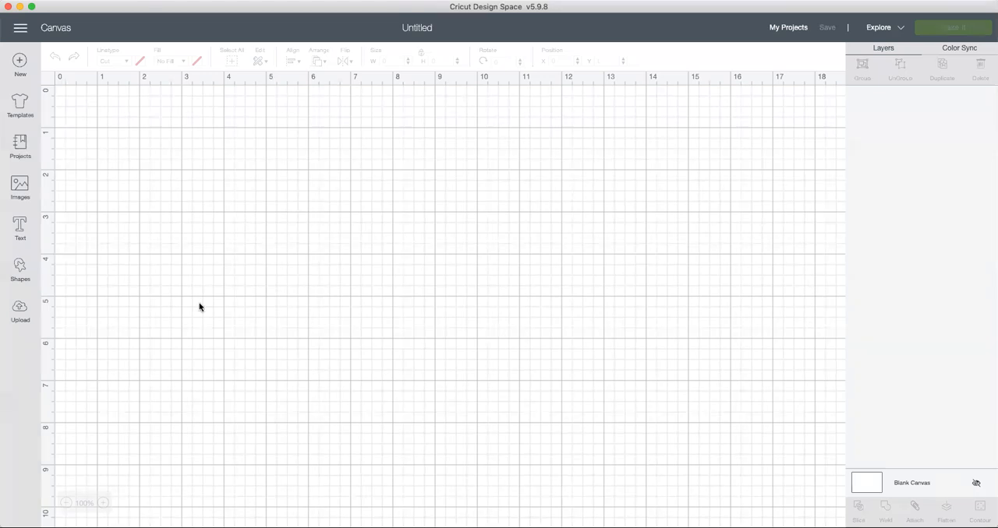
# Step: View the saved personal projects and the image library's Free this Week category
pyautogui.click(784, 32)
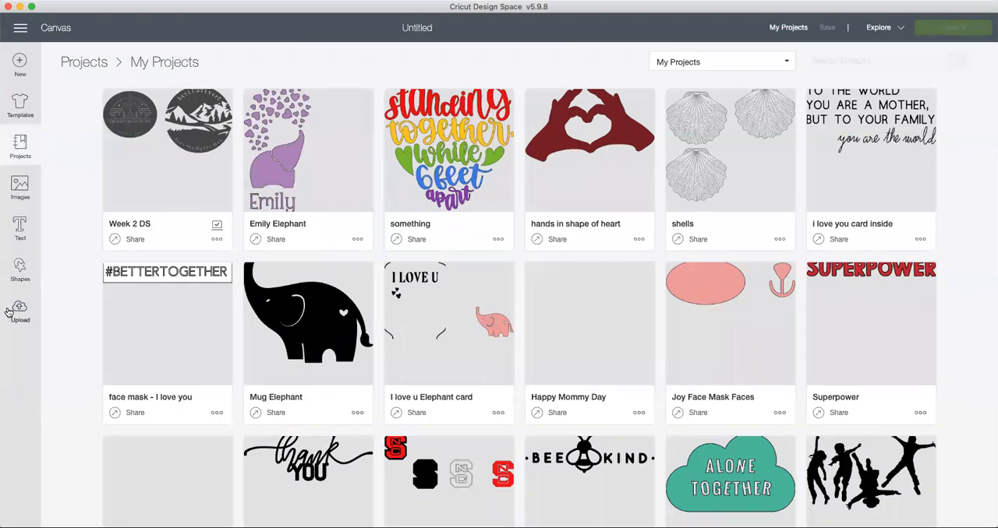
pyautogui.click(21, 185)
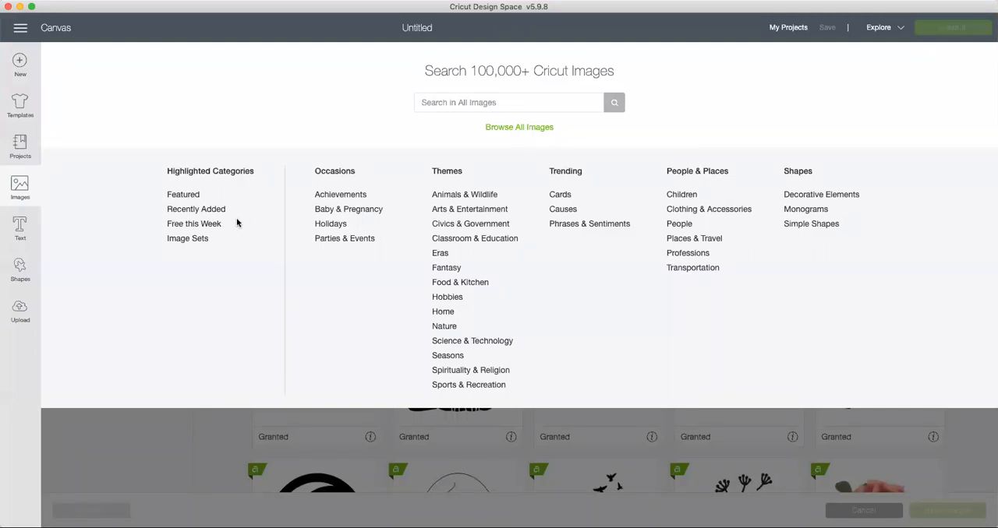
pyautogui.click(186, 226)
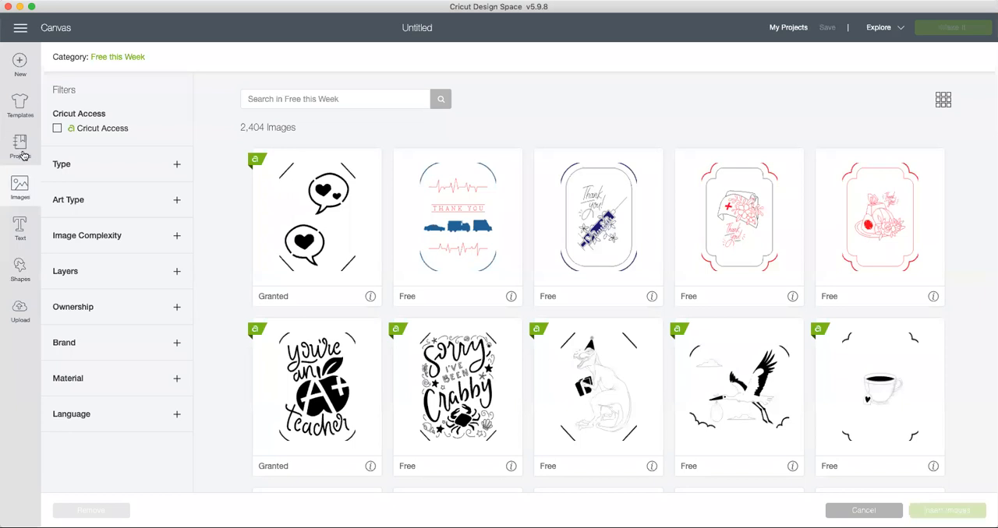
# Step: Browse the ready-made projects across all categories
pyautogui.click(20, 148)
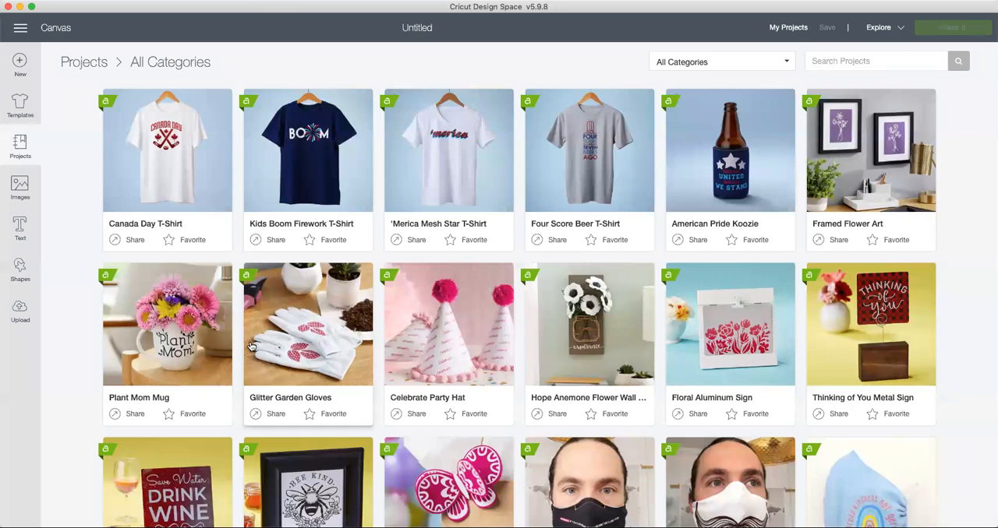
pyautogui.scroll(-3, 250, 346)
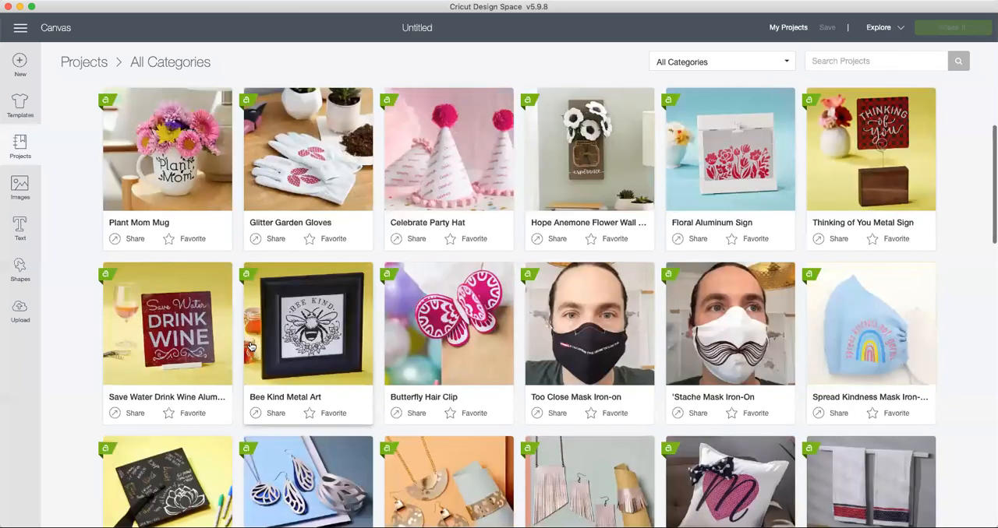
pyautogui.scroll(-3, 251, 346)
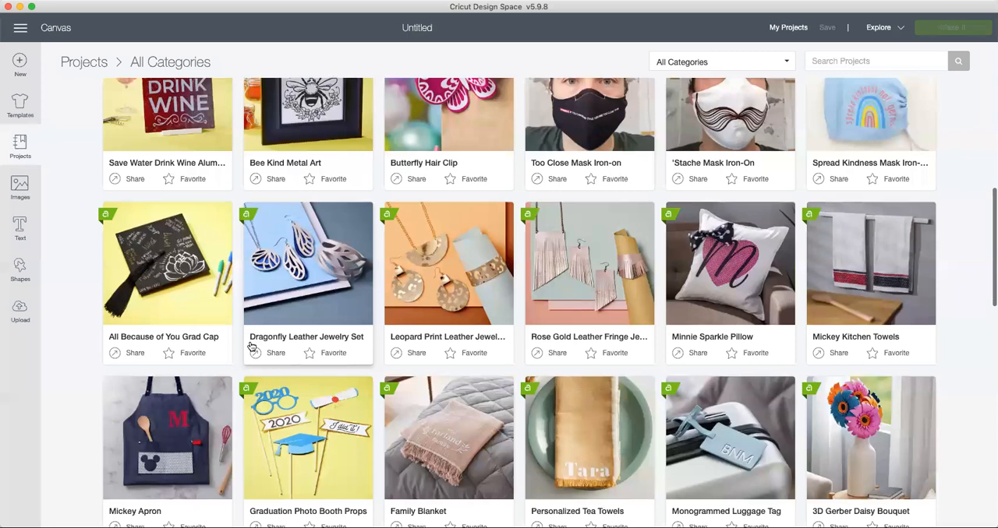
pyautogui.scroll(-3, 251, 346)
pyautogui.scroll(-5, 251, 346)
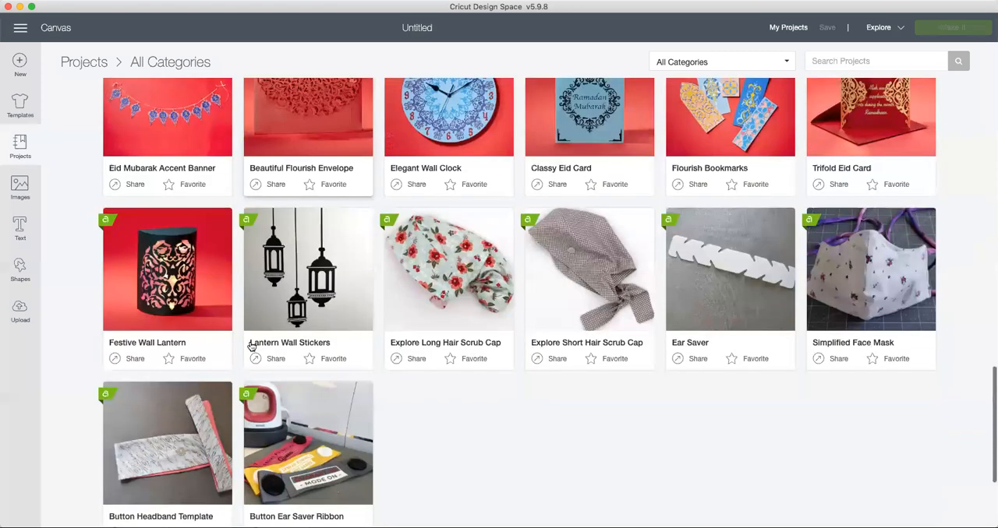
pyautogui.scroll(-5, 250, 346)
pyautogui.scroll(-3, 250, 345)
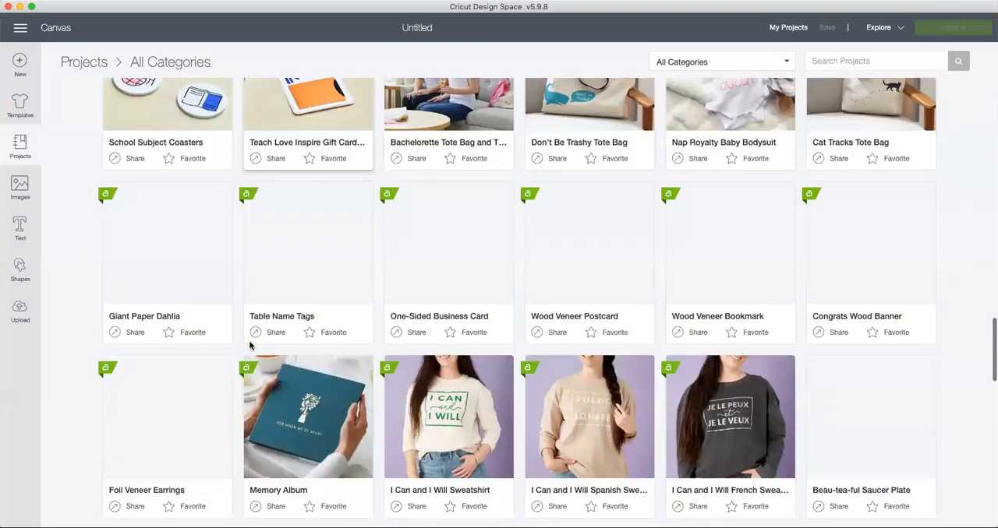
pyautogui.scroll(-2, 250, 346)
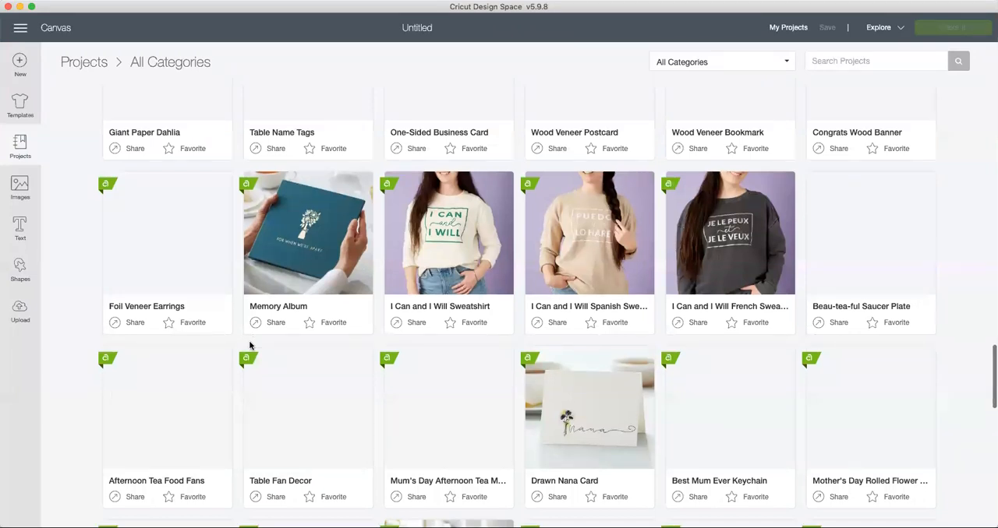
pyautogui.scroll(10, 250, 345)
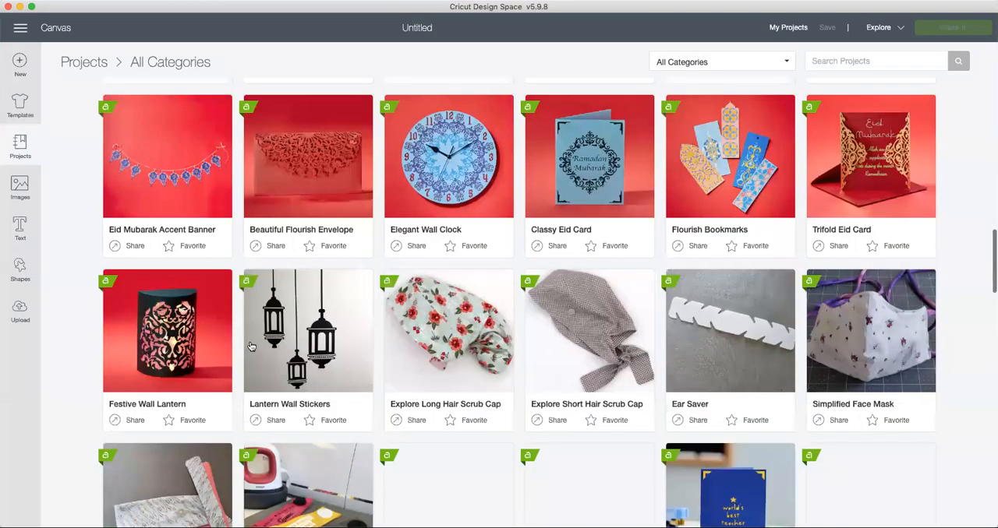
pyautogui.scroll(5, 250, 345)
pyautogui.scroll(4, 113, 71)
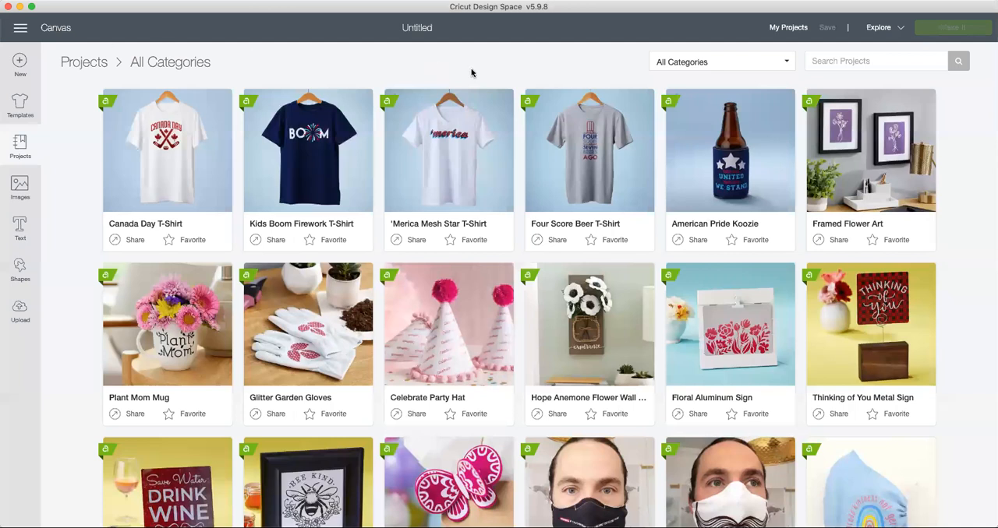
# Step: Check that the Cricut Explore Family machine is selected and return to the blank canvas
pyautogui.click(898, 30)
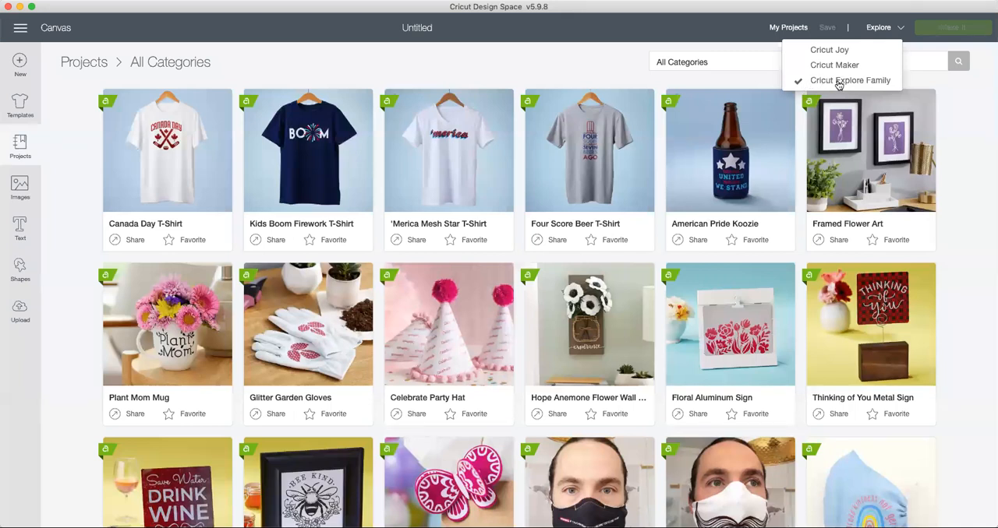
pyautogui.click(437, 25)
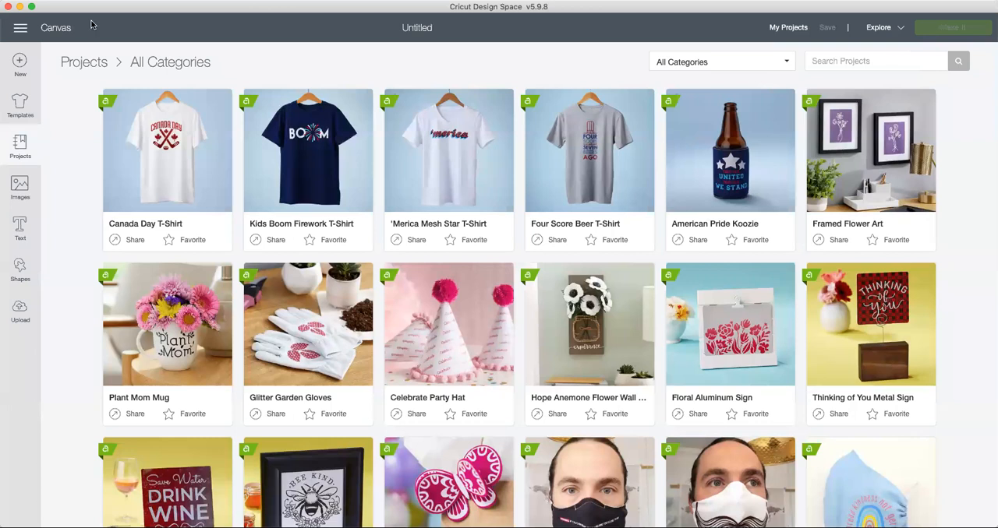
pyautogui.click(51, 31)
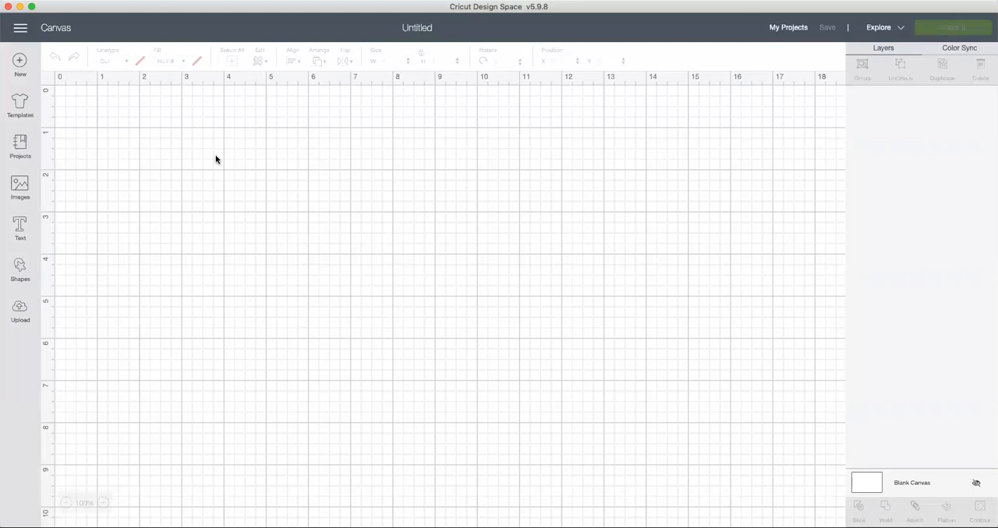
# Step: Search all Cricut images for #M8DB189F and insert the Mountain Road image into the canvas
pyautogui.click(17, 187)
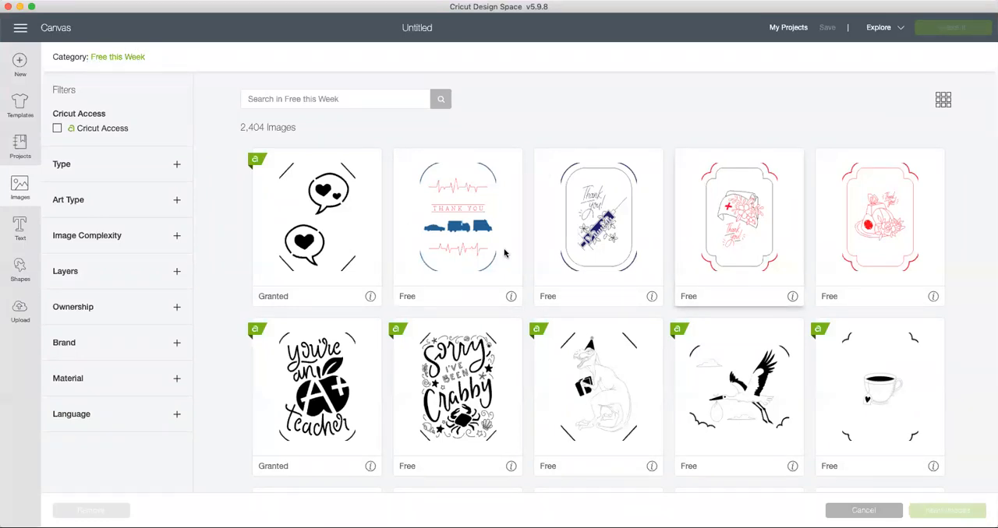
pyautogui.click(80, 59)
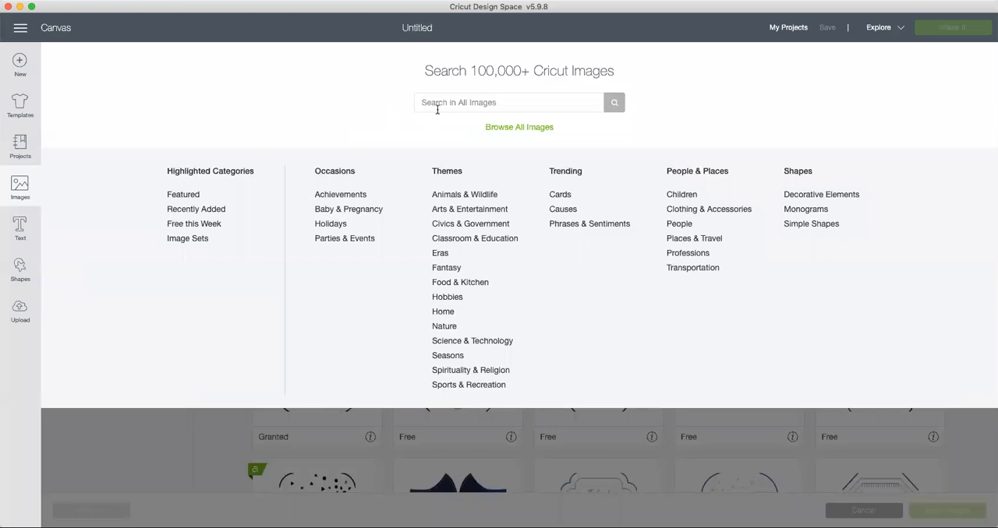
pyautogui.click(437, 105)
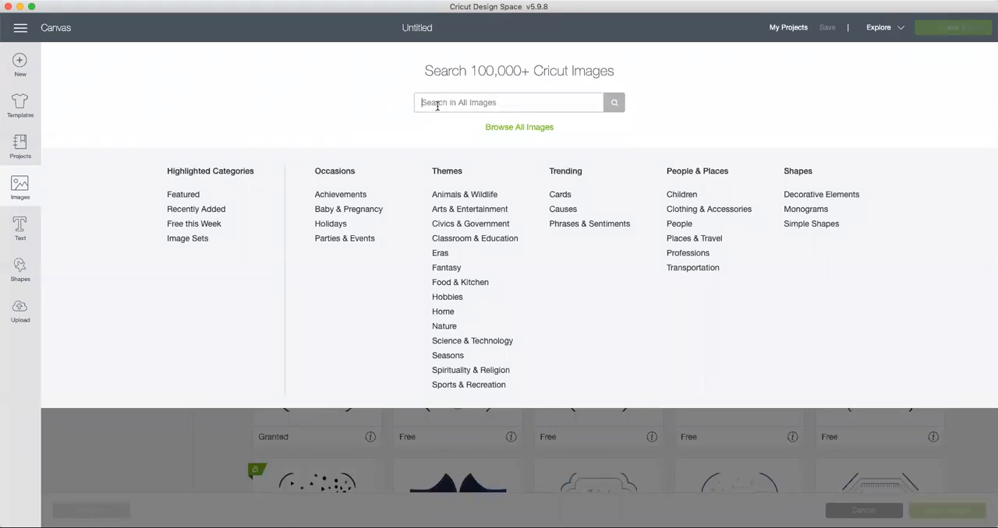
pyautogui.write('#M8DB189F')
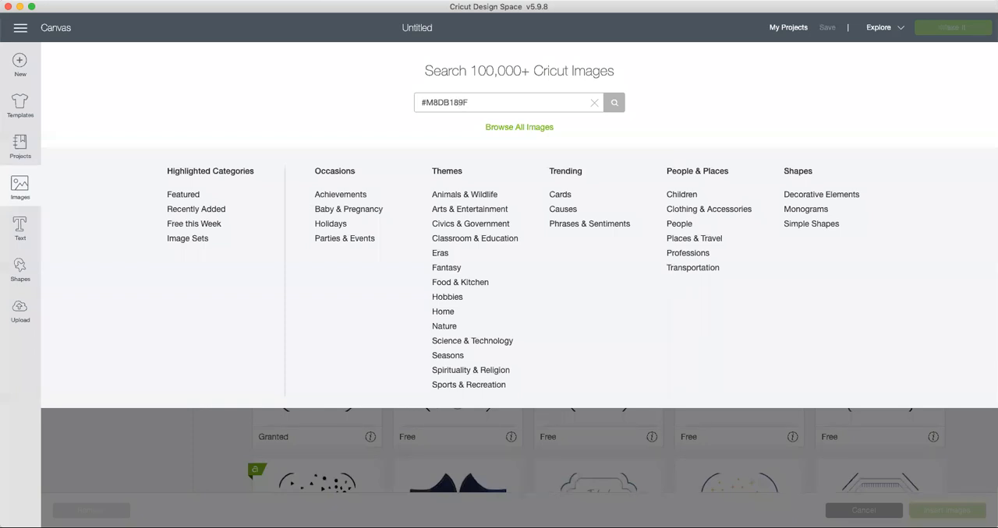
pyautogui.press('Return')
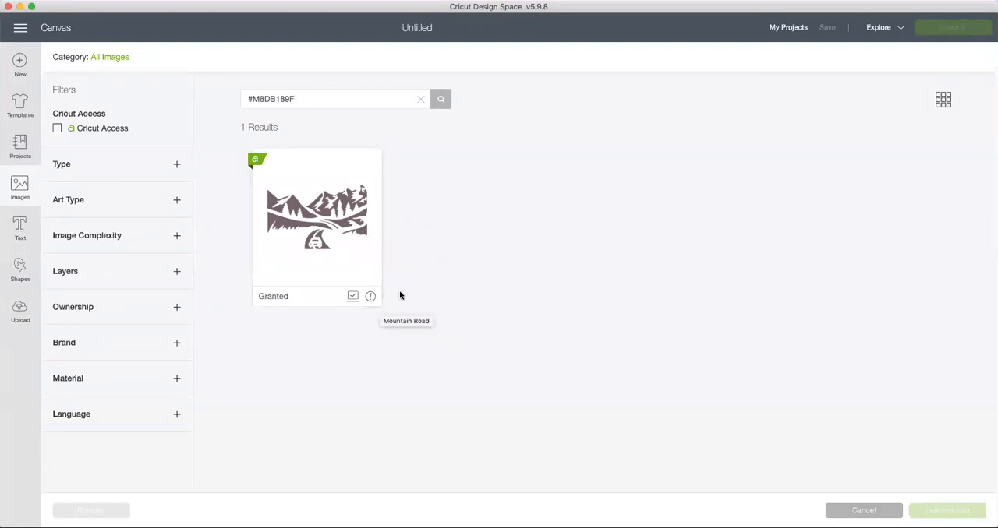
pyautogui.click(360, 270)
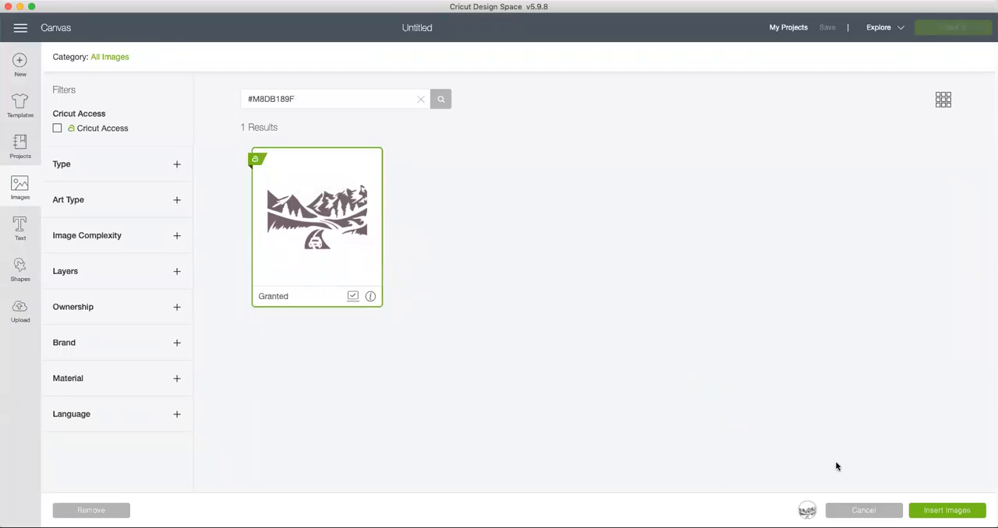
pyautogui.click(943, 512)
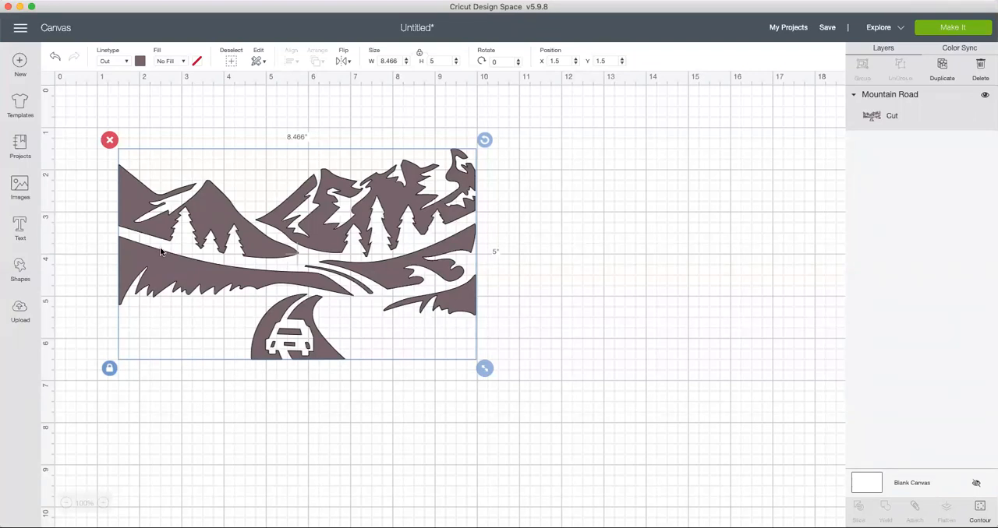
# Step: Add a circle shape and move it beside the Mountain Road image, to about X 11.4 and Y 1.8
pyautogui.click(20, 269)
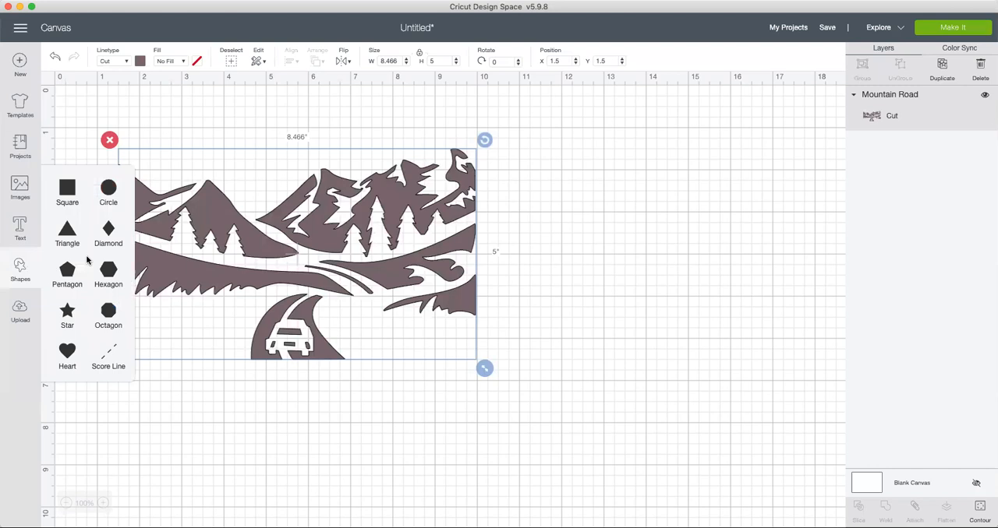
pyautogui.click(109, 187)
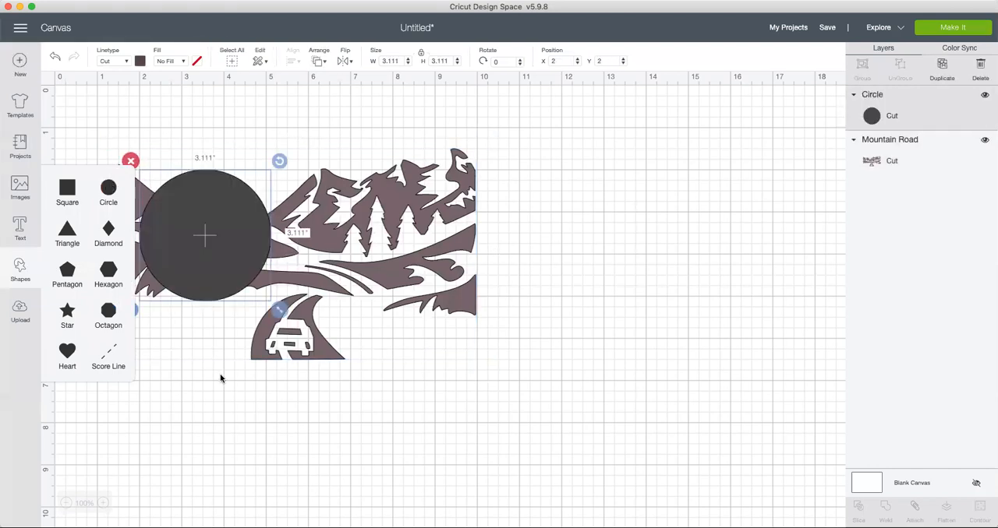
pyautogui.click(194, 419)
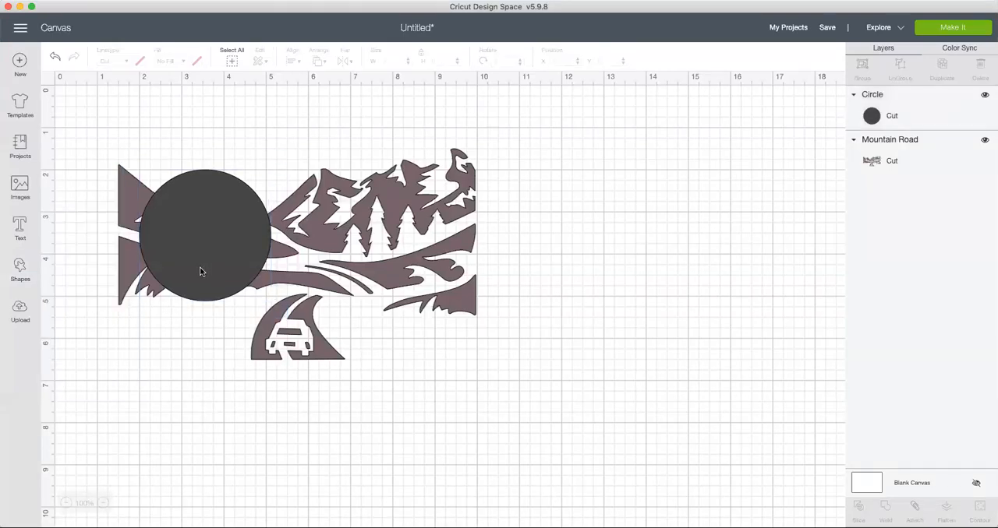
pyautogui.click(199, 271)
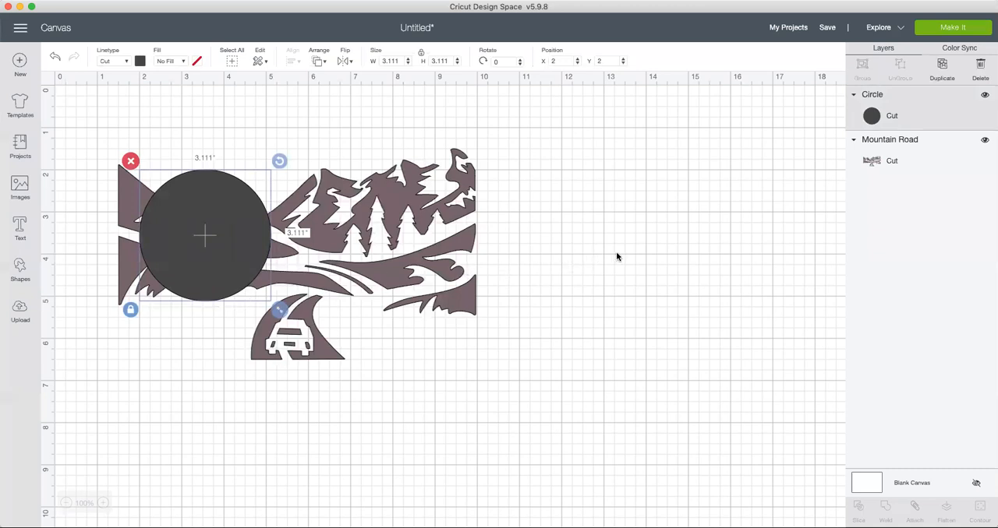
pyautogui.moveTo(616, 257); pyautogui.dragTo(684, 304)
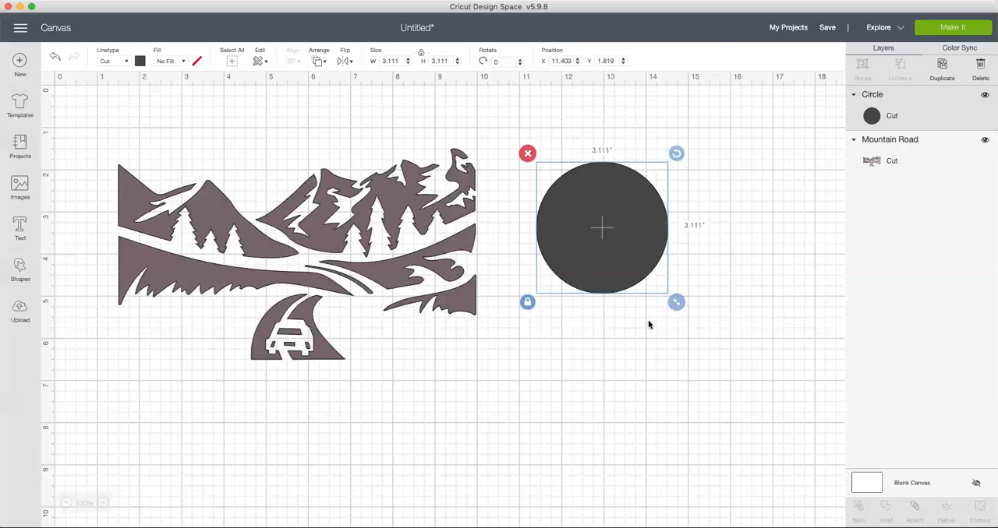
pyautogui.click(724, 301)
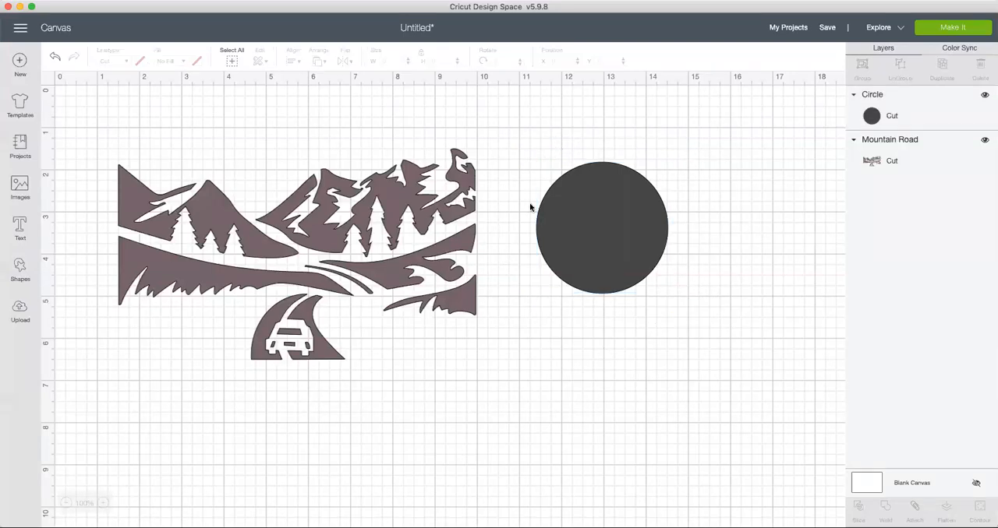
# Step: Select the circle through its layer and resize it proportionally to about 3.3 inches across
pyautogui.click(566, 240)
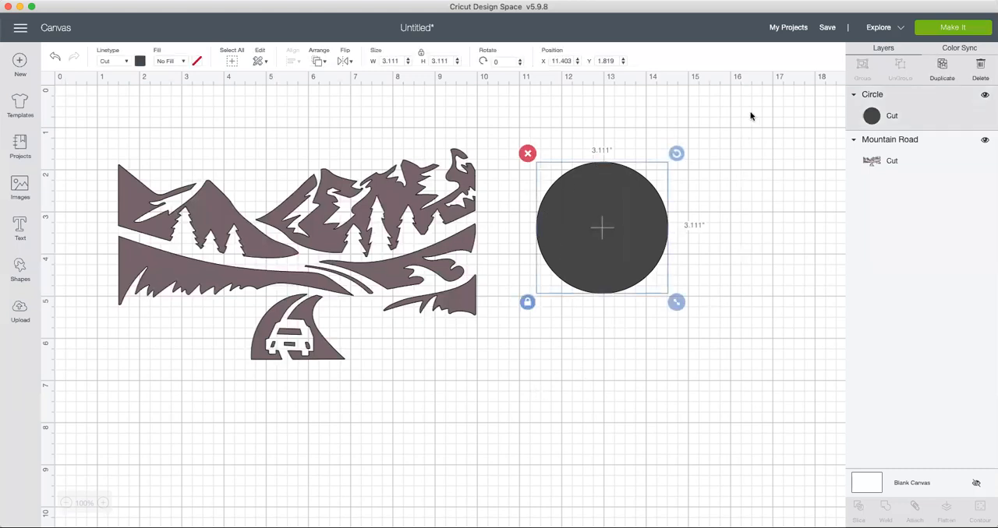
pyautogui.click(930, 116)
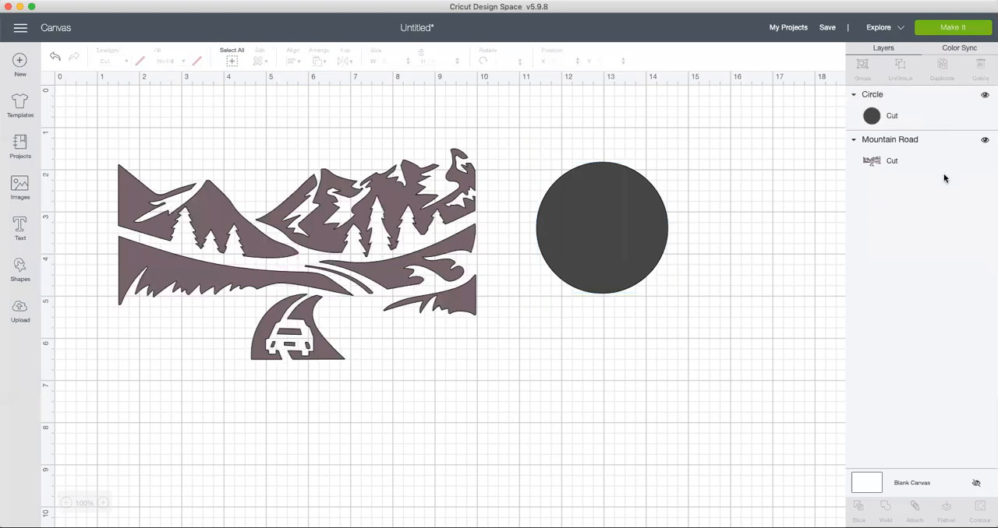
pyautogui.click(933, 116)
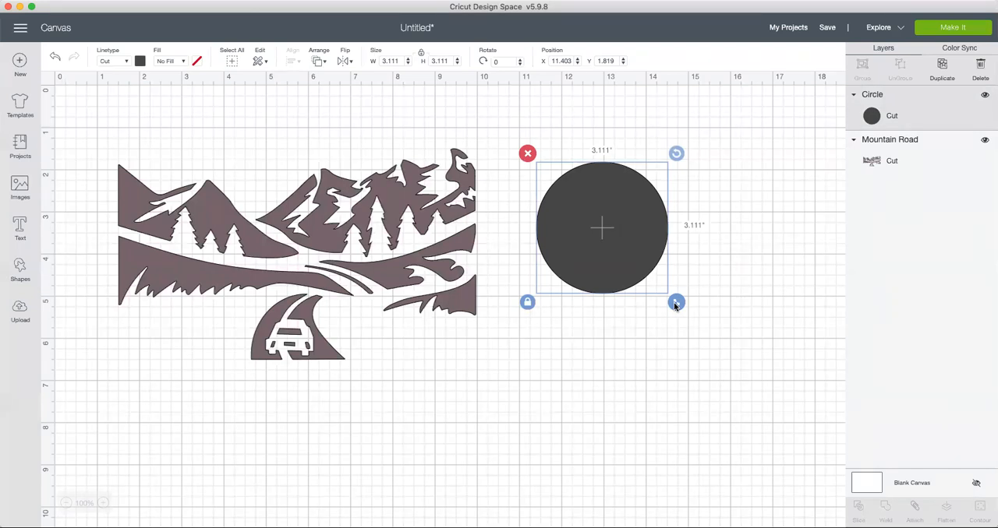
pyautogui.moveTo(678, 308); pyautogui.dragTo(730, 357)
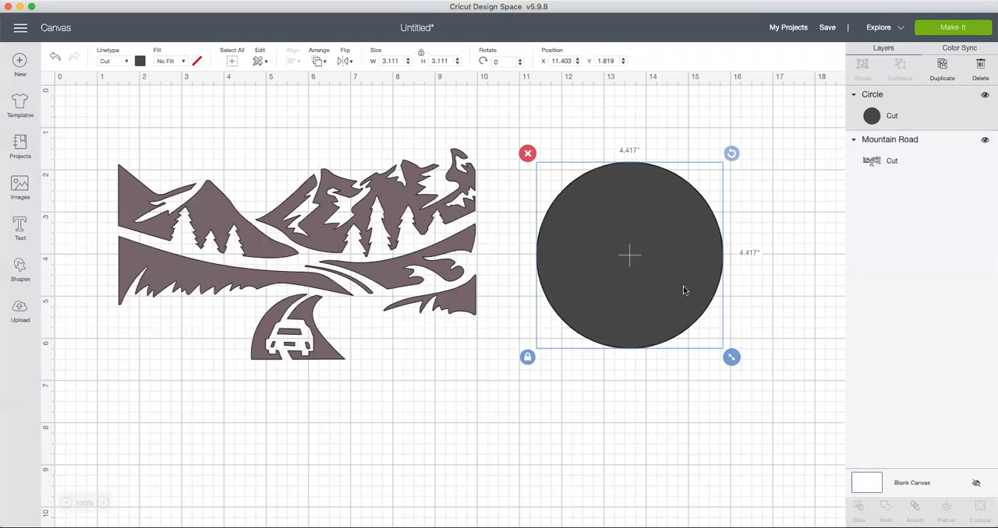
pyautogui.press('super+z')
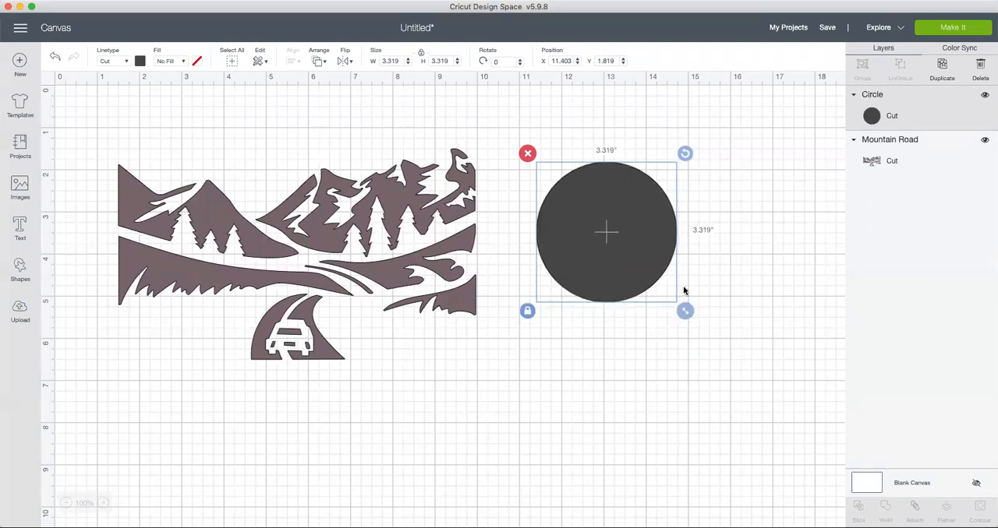
# Step: Unlock the circle's proportions and stretch it into an oval about 4.6 inches wide and 2.8 inches high
pyautogui.click(525, 314)
pyautogui.moveTo(683, 258); pyautogui.dragTo(598, 263)
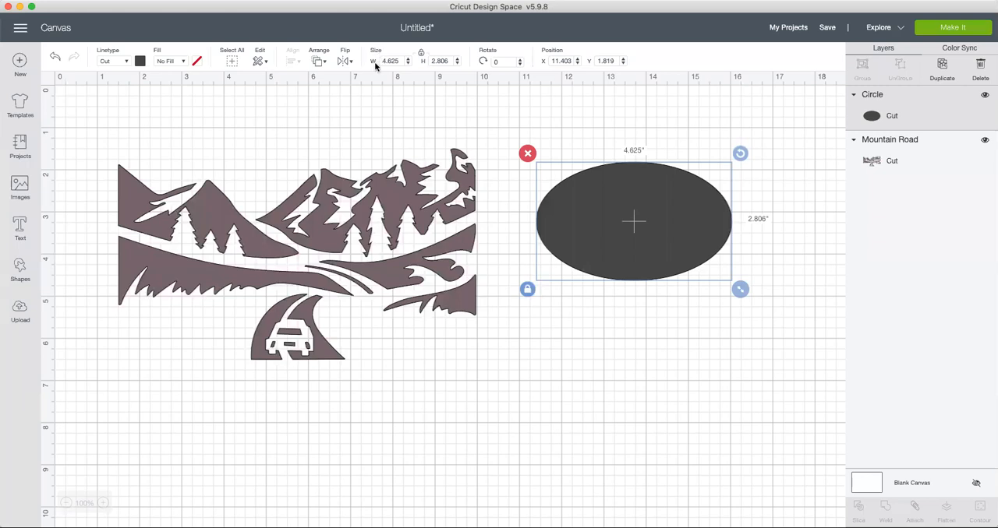
# Step: Lock the oval's proportions and set its width to 9 inches
pyautogui.click(421, 55)
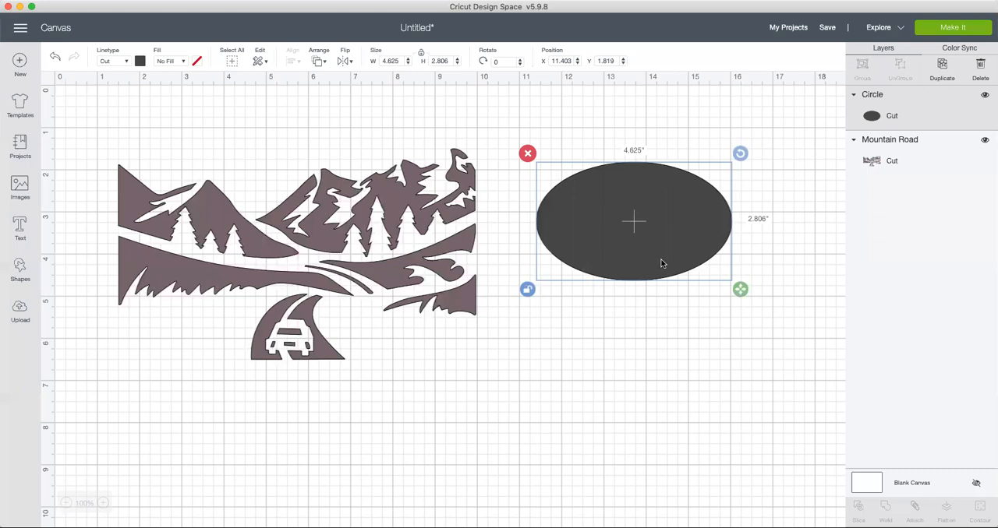
pyautogui.click(420, 53)
pyautogui.click(399, 60)
pyautogui.doubleClick(383, 60)
pyautogui.write('9')
pyautogui.click(420, 98)
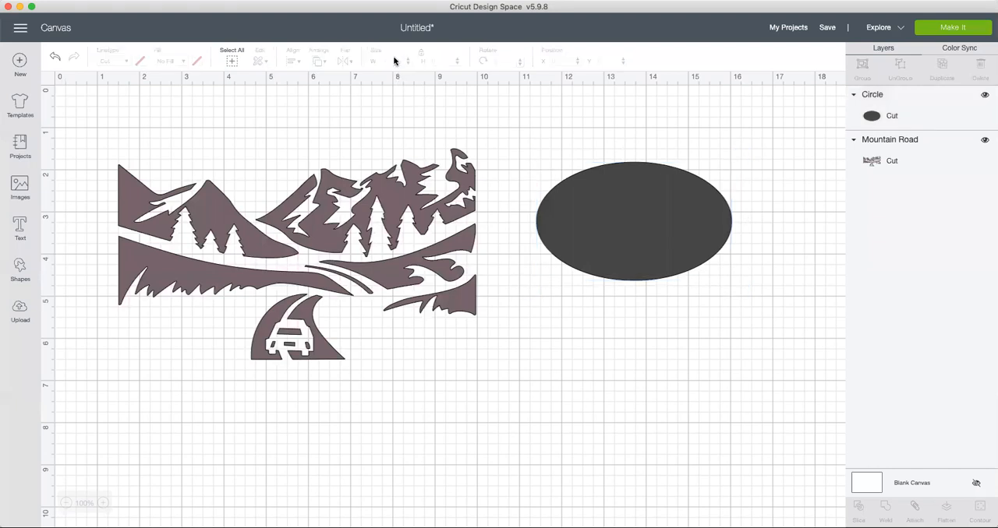
pyautogui.click(605, 274)
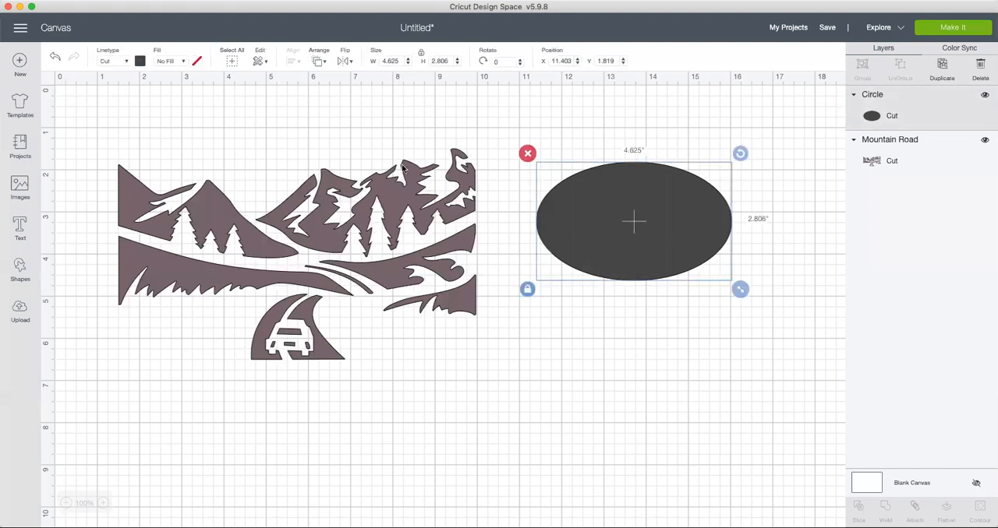
pyautogui.click(400, 60)
pyautogui.write('9')
pyautogui.press('Tab')
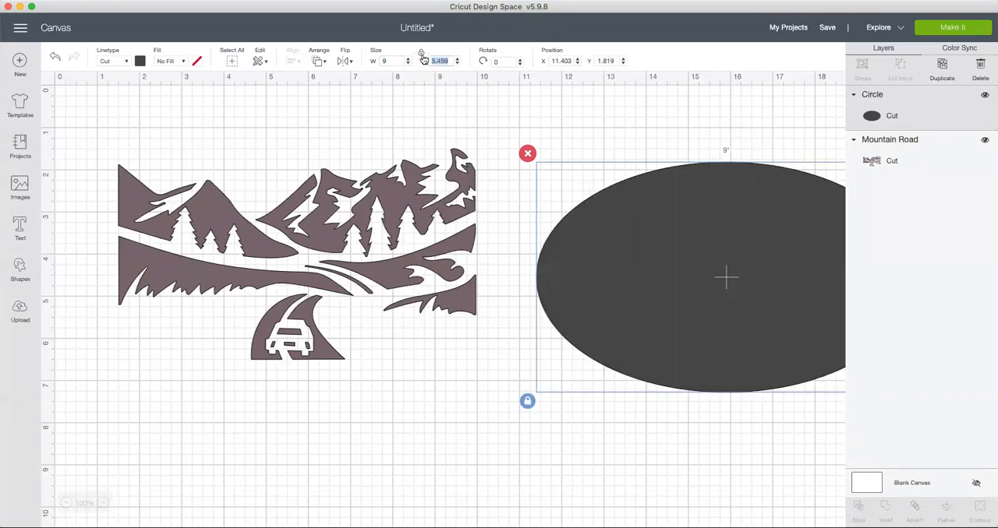
# Step: Unlock the oval's proportions and try to set its height to 9 inches
pyautogui.write('9')
pyautogui.click(391, 101)
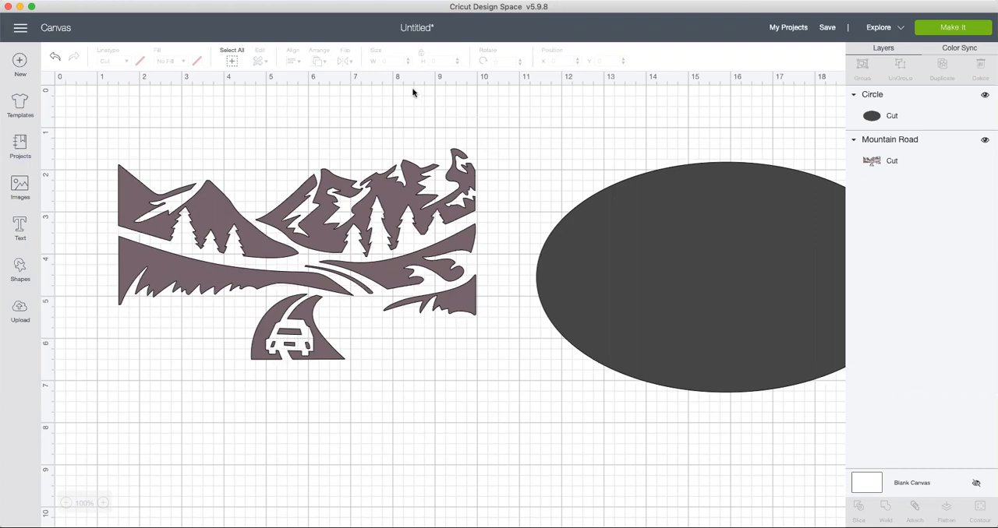
pyautogui.click(422, 52)
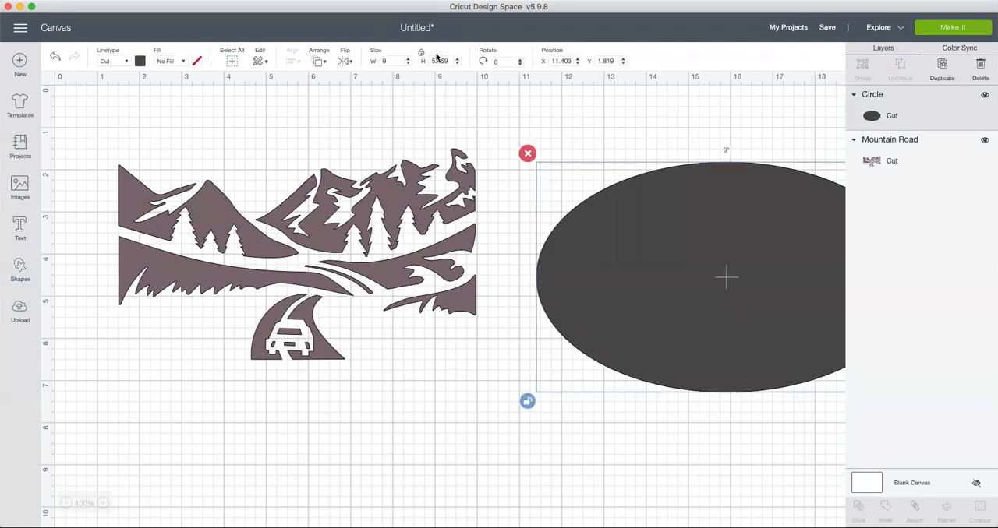
pyautogui.click(439, 61)
pyautogui.write('9')
pyautogui.click(489, 126)
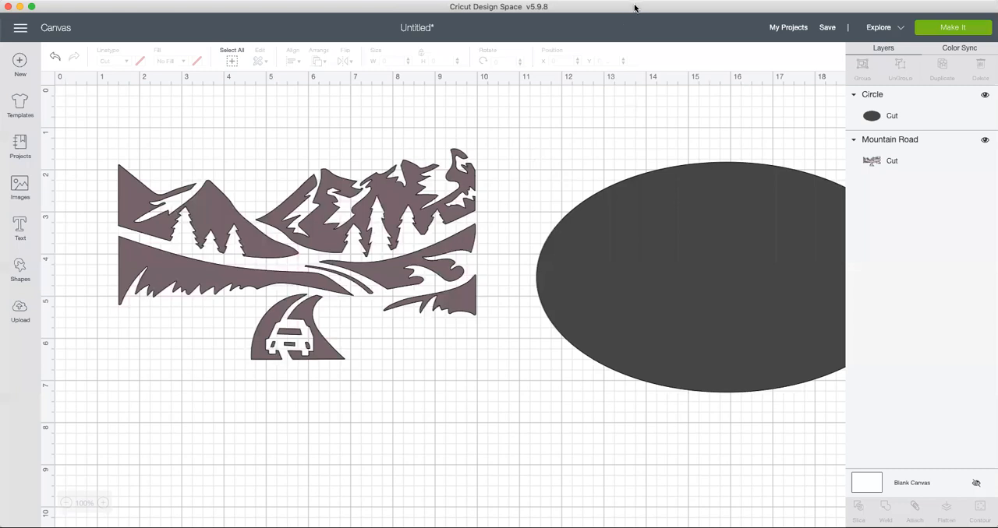
# Step: Reshape the oval into a near-circle about 5.15 by 5.02 inches and move it to about X 10.8 and Y 1.7
pyautogui.click(687, 275)
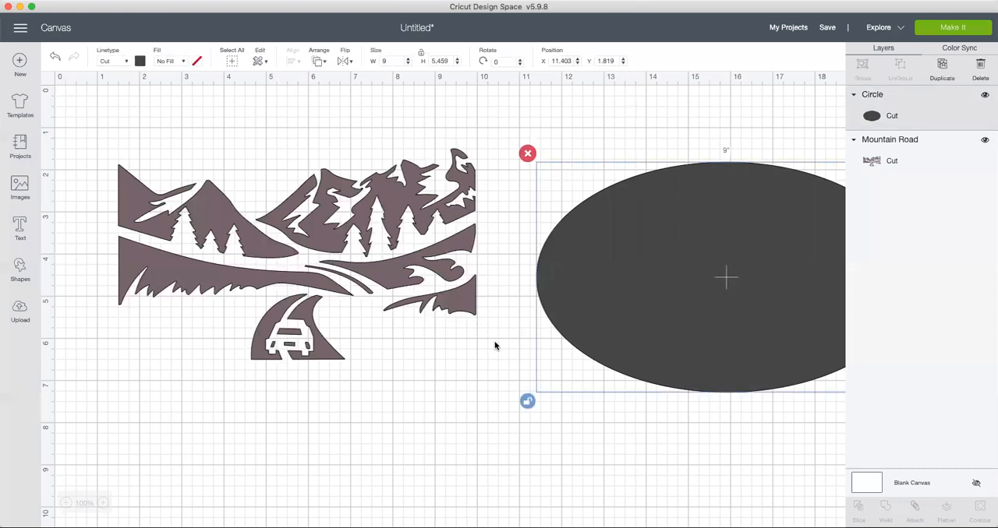
pyautogui.moveTo(736, 471); pyautogui.dragTo(569, 459)
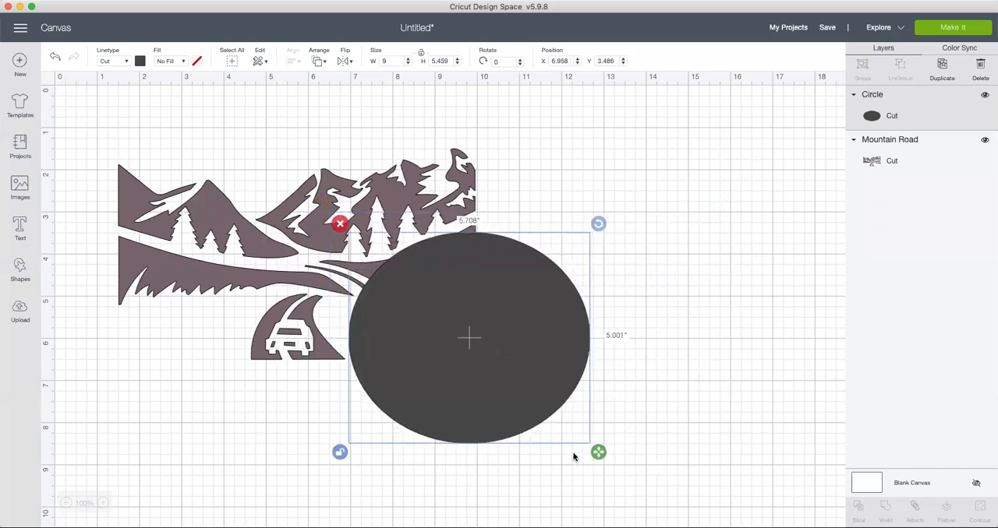
pyautogui.moveTo(523, 324); pyautogui.dragTo(655, 283)
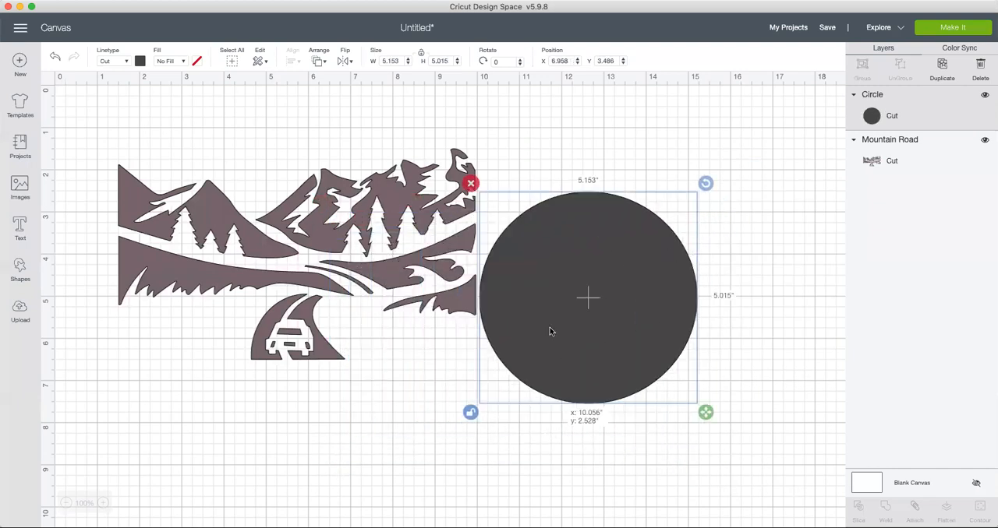
# Step: Lock the circle's proportions and set its width to 9 inches
pyautogui.click(501, 380)
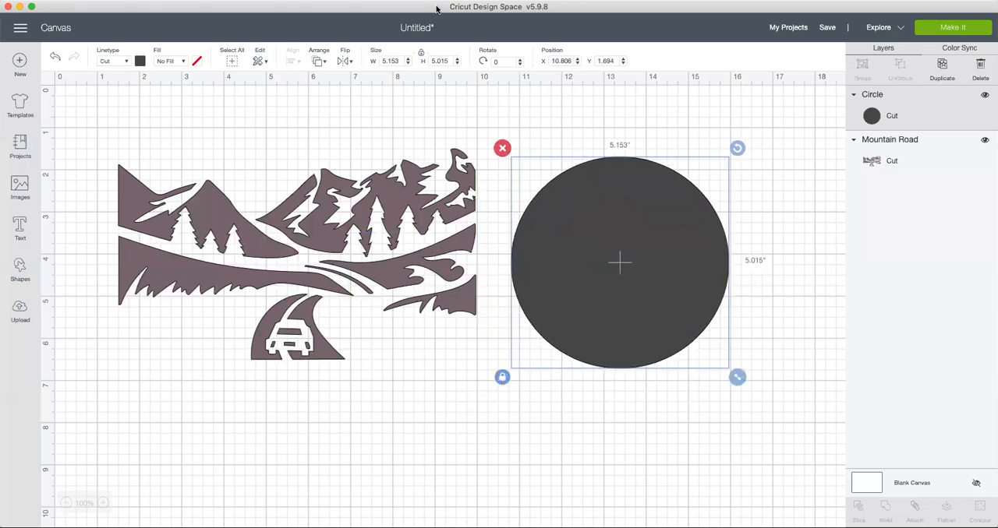
pyautogui.click(399, 61)
pyautogui.write('9')
pyautogui.press('Tab')
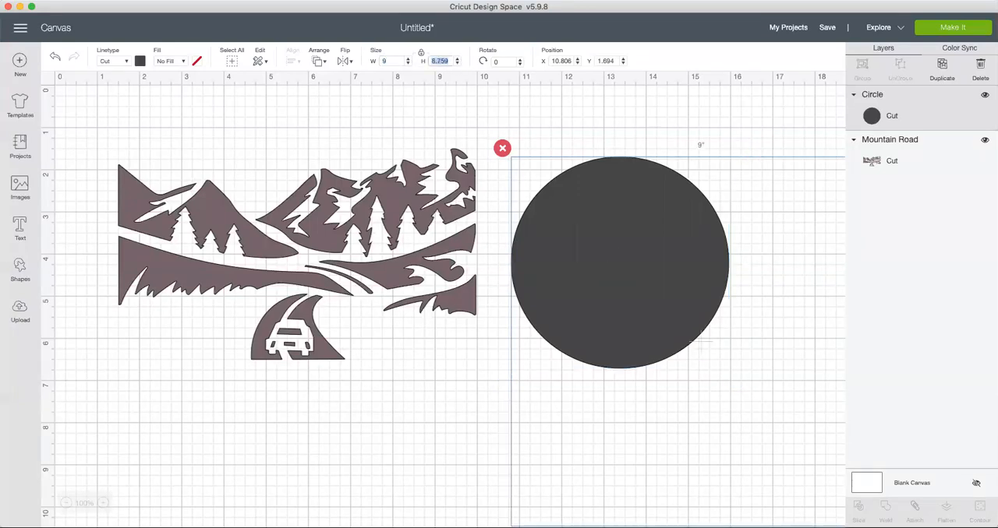
pyautogui.click(358, 146)
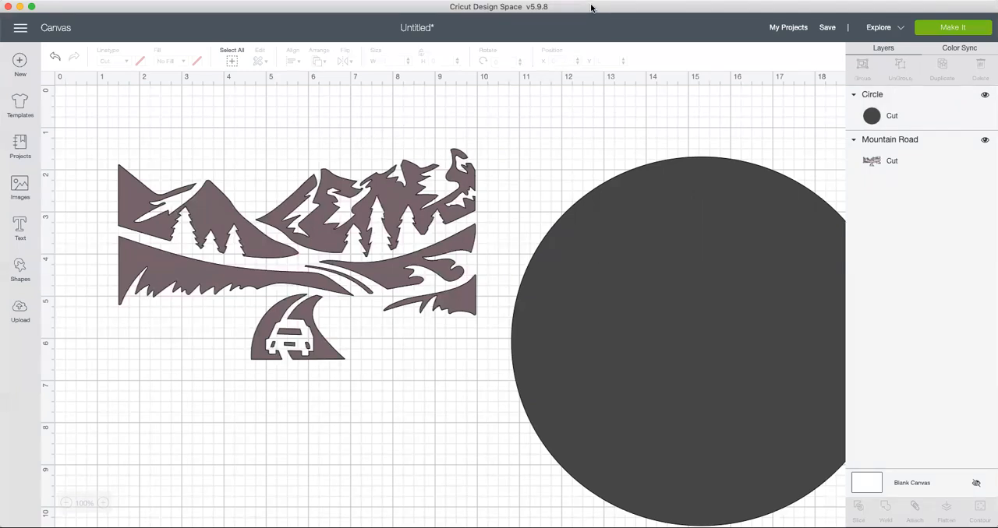
# Step: Move the circle to about X 8.3 and Y 0.6, and the Mountain Road image to about X 1.3 and Y 1.8
pyautogui.moveTo(681, 247); pyautogui.dragTo(441, 139)
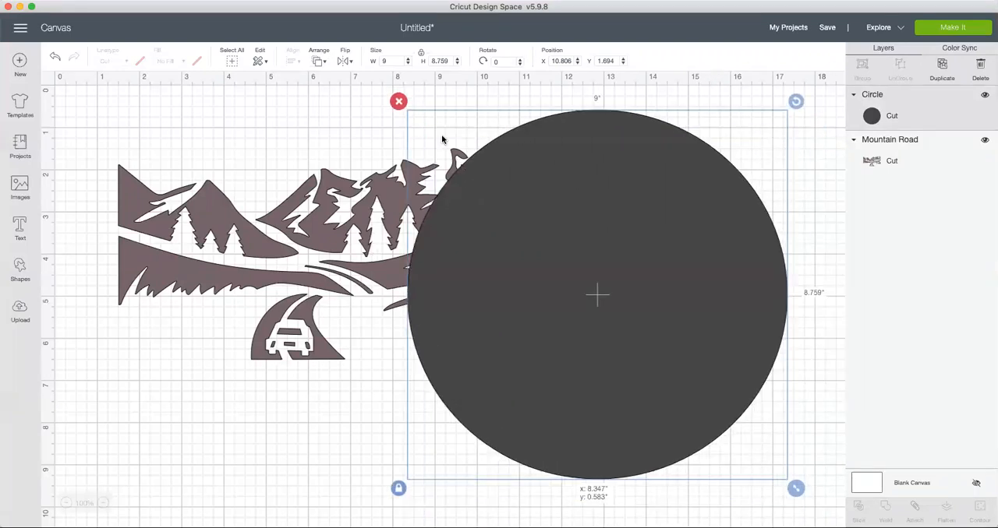
pyautogui.moveTo(289, 287); pyautogui.dragTo(603, 306)
pyautogui.moveTo(269, 289); pyautogui.dragTo(321, 62)
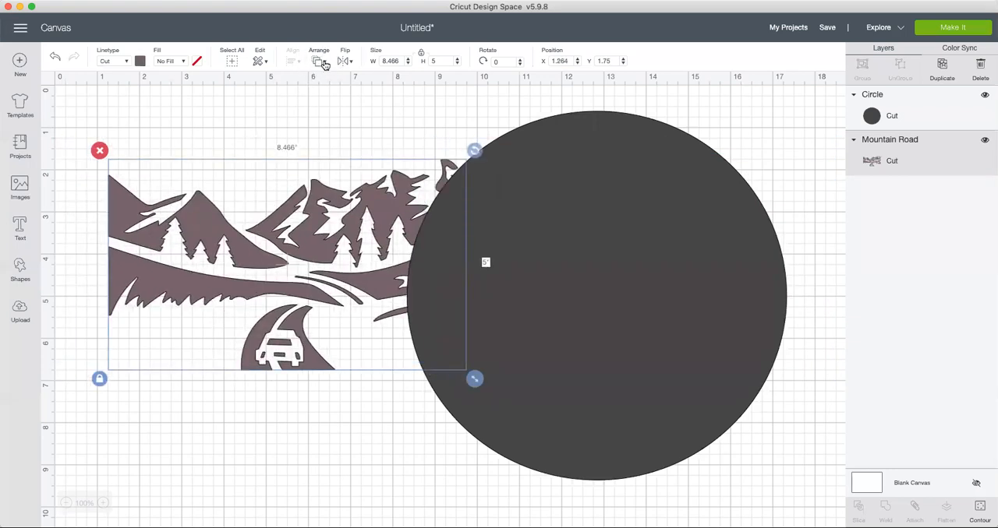
# Step: Move the Mountain Road image forward in the stacking order and place it over the circle
pyautogui.click(324, 63)
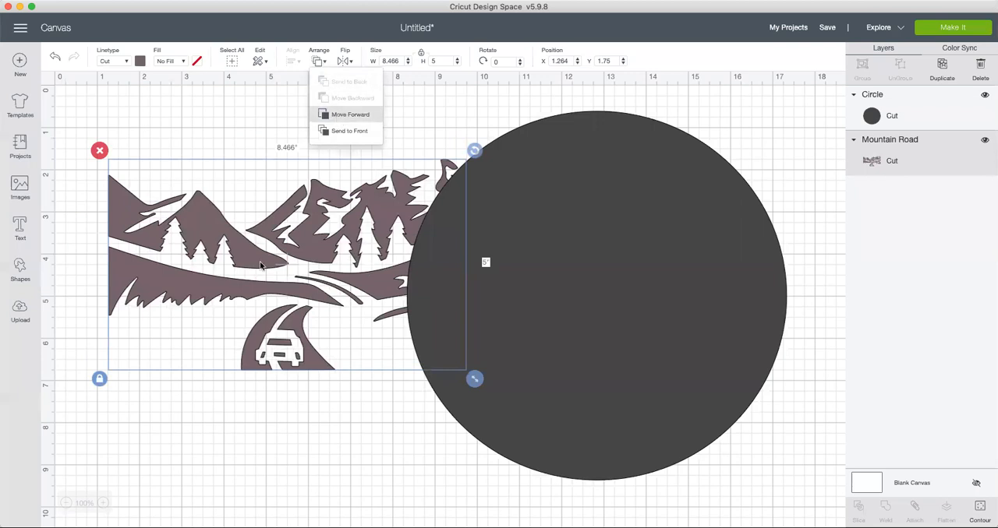
pyautogui.click(338, 117)
pyautogui.moveTo(360, 288); pyautogui.dragTo(583, 299)
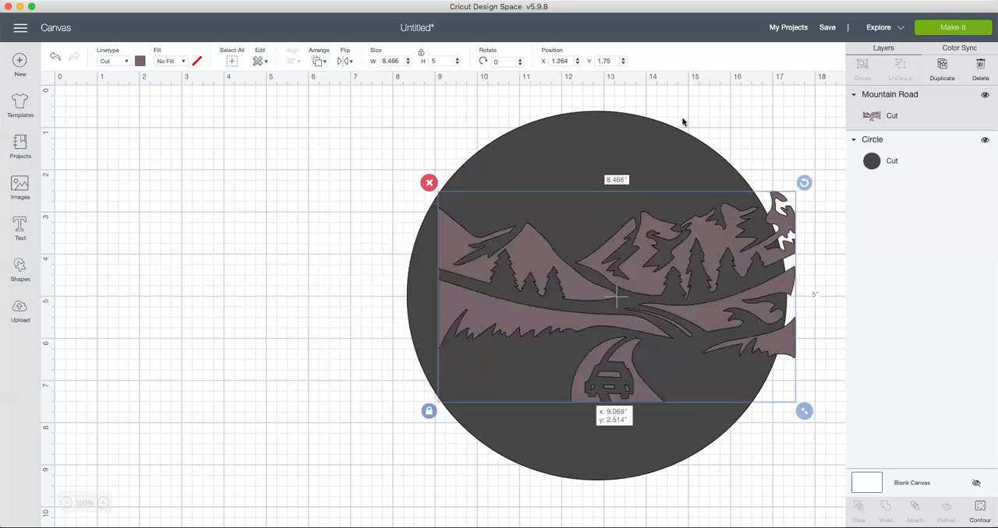
# Step: Move the circle to about X 2.3 on the canvas and centre the Mountain Road image over it at about X 2.6 and Y 2.2
pyautogui.moveTo(673, 135); pyautogui.dragTo(345, 127)
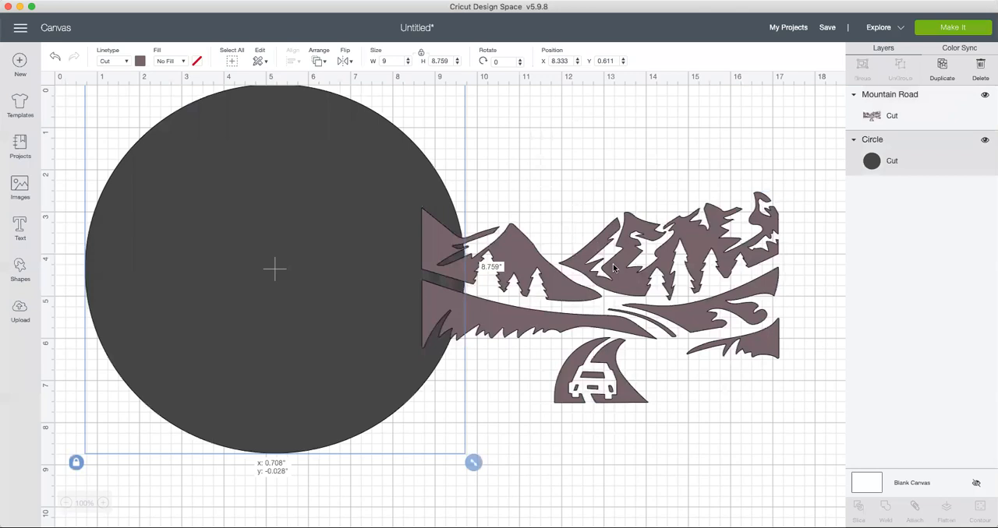
pyautogui.moveTo(594, 241); pyautogui.dragTo(303, 233)
pyautogui.moveTo(275, 137); pyautogui.dragTo(347, 141)
pyautogui.moveTo(279, 321); pyautogui.dragTo(306, 303)
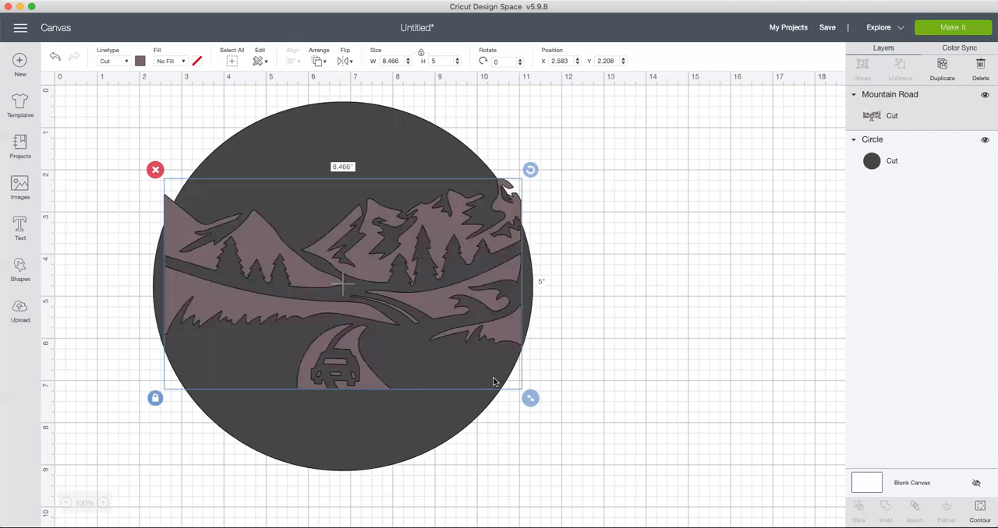
# Step: Enlarge the Mountain Road image proportionally to about 10.27 by 6.07 inches and position it across the circle at about X 1.6 and Y 1.4
pyautogui.moveTo(532, 398); pyautogui.dragTo(597, 432)
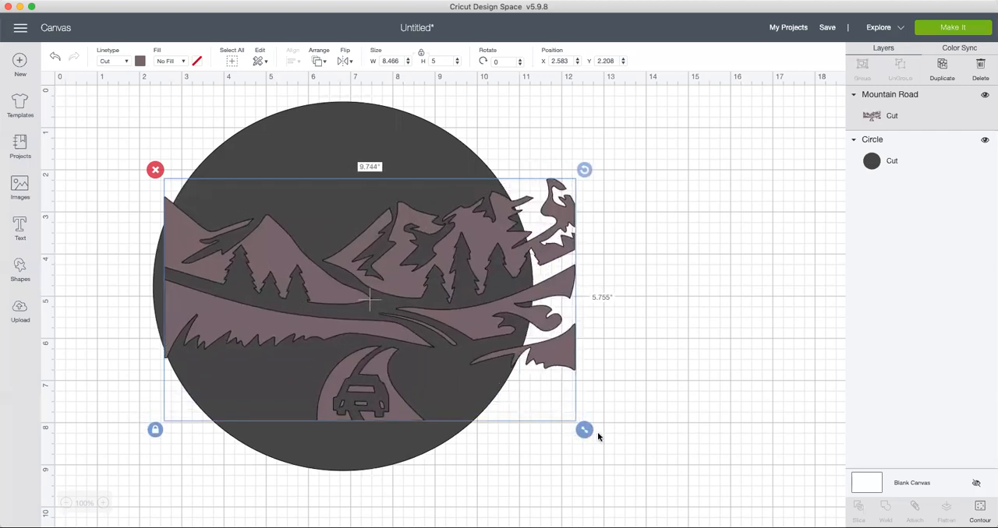
pyautogui.moveTo(502, 324); pyautogui.dragTo(481, 294)
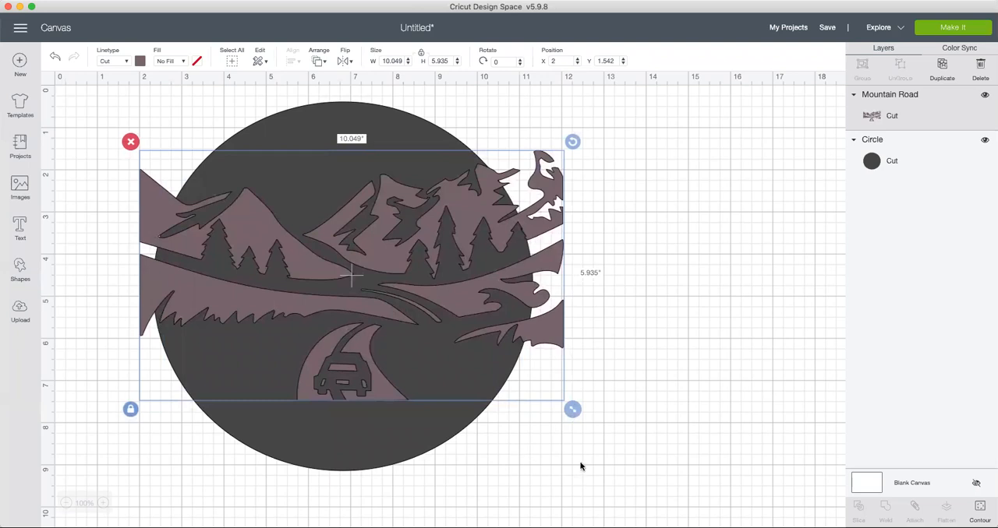
pyautogui.moveTo(588, 409); pyautogui.dragTo(514, 337)
pyautogui.click(515, 338)
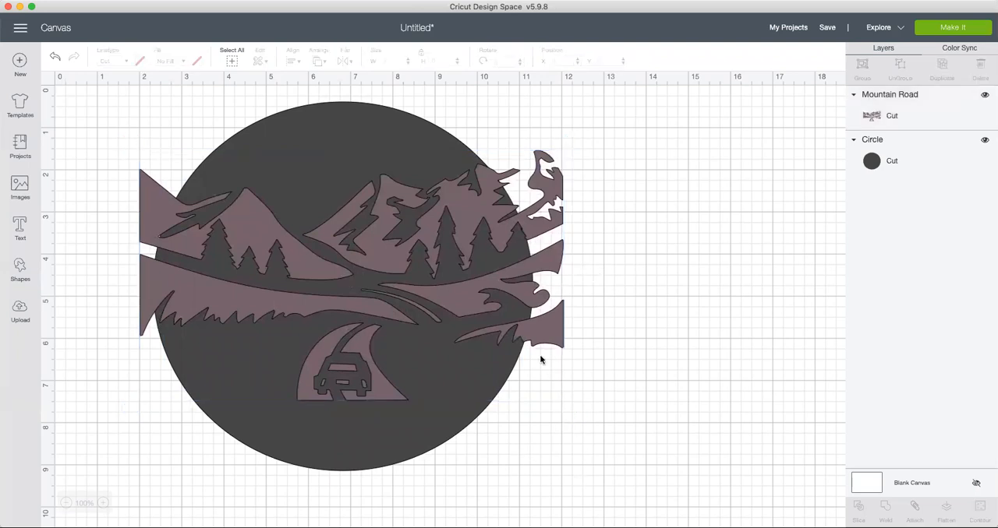
pyautogui.moveTo(573, 409); pyautogui.dragTo(555, 398)
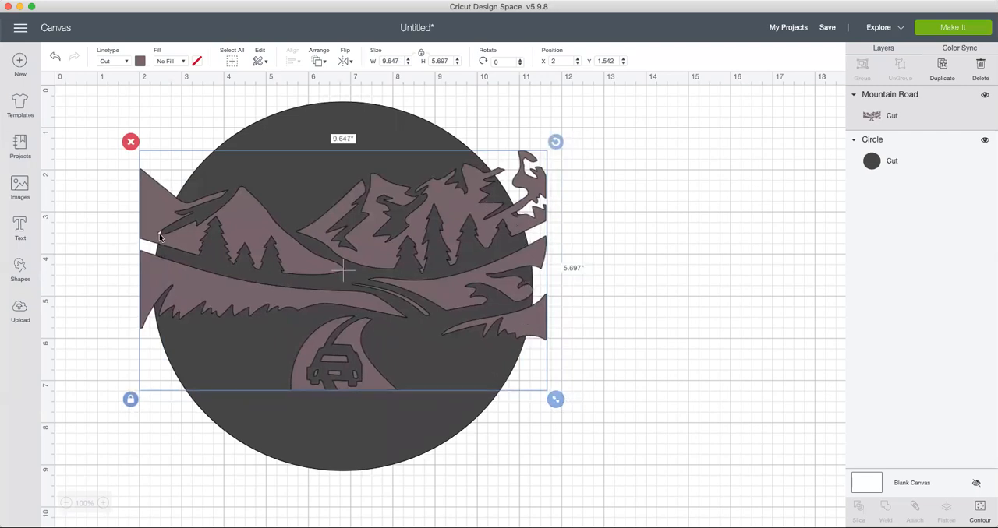
pyautogui.moveTo(556, 400); pyautogui.dragTo(564, 404)
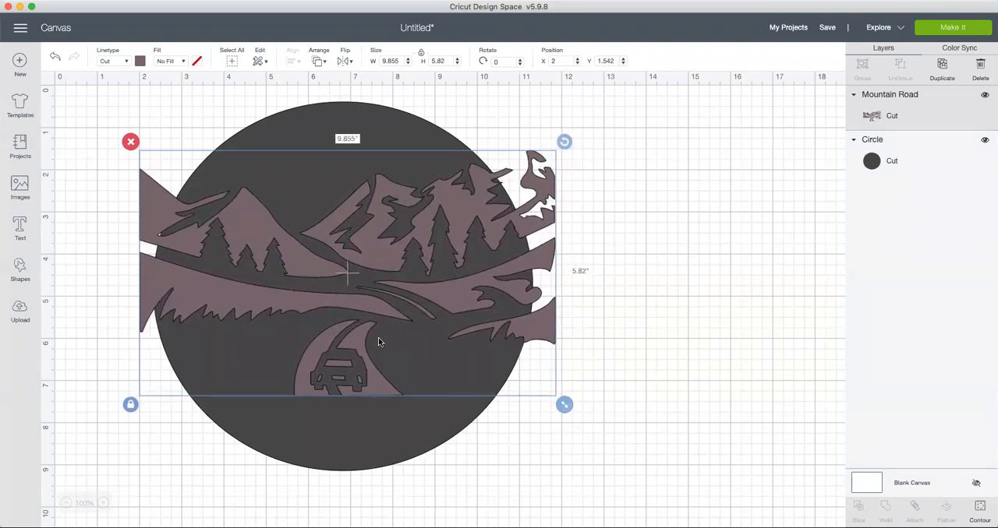
pyautogui.moveTo(563, 404); pyautogui.dragTo(588, 418)
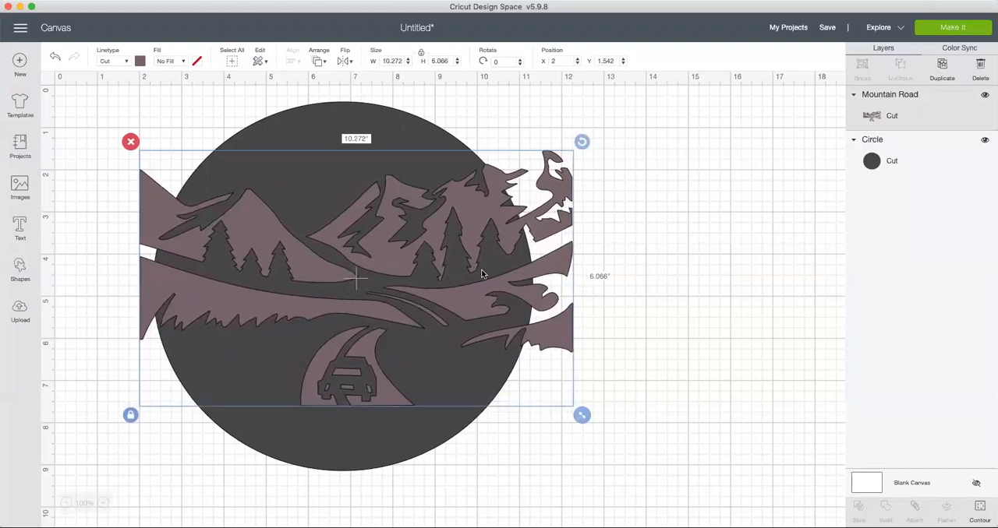
pyautogui.moveTo(468, 286); pyautogui.dragTo(465, 288)
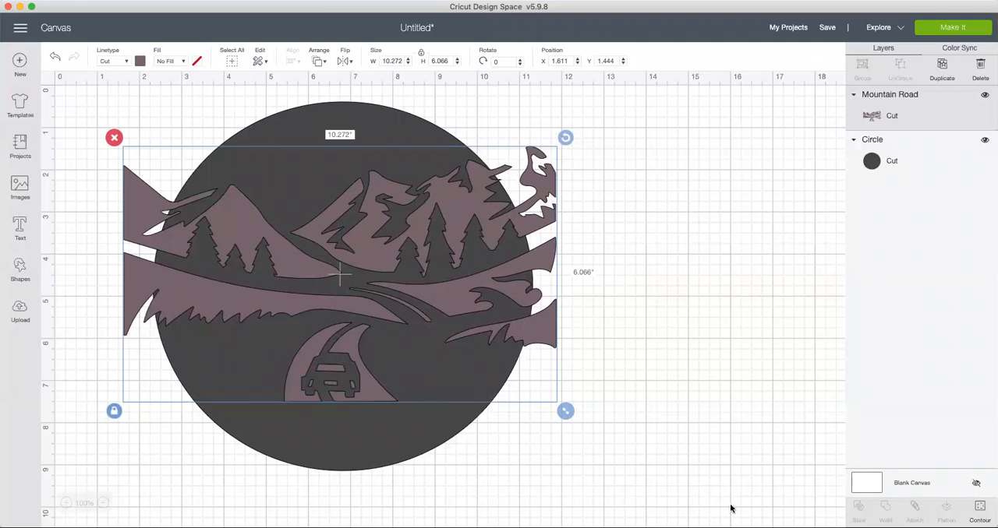
pyautogui.click(677, 406)
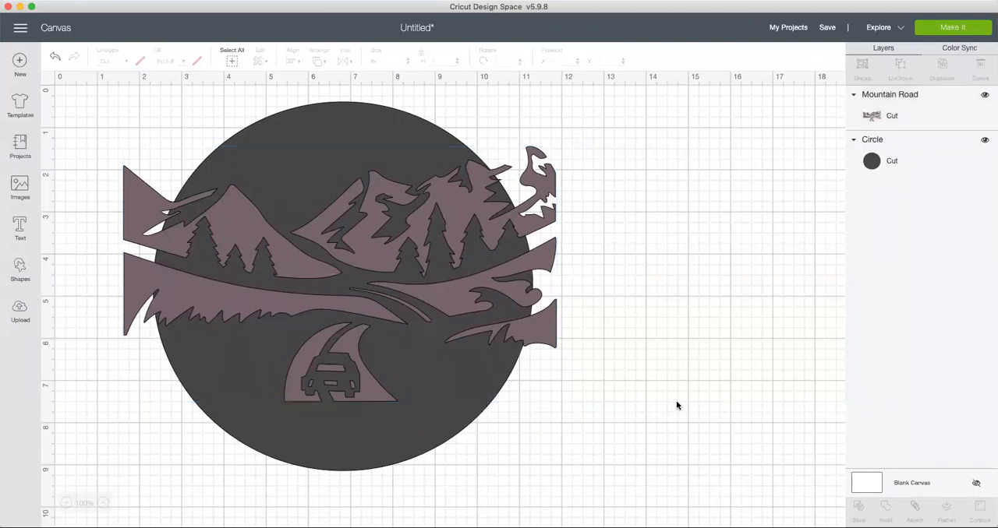
# Step: Hide the contour of the road piece on the car's right side in the Mountain Road image and undo that change
pyautogui.click(519, 336)
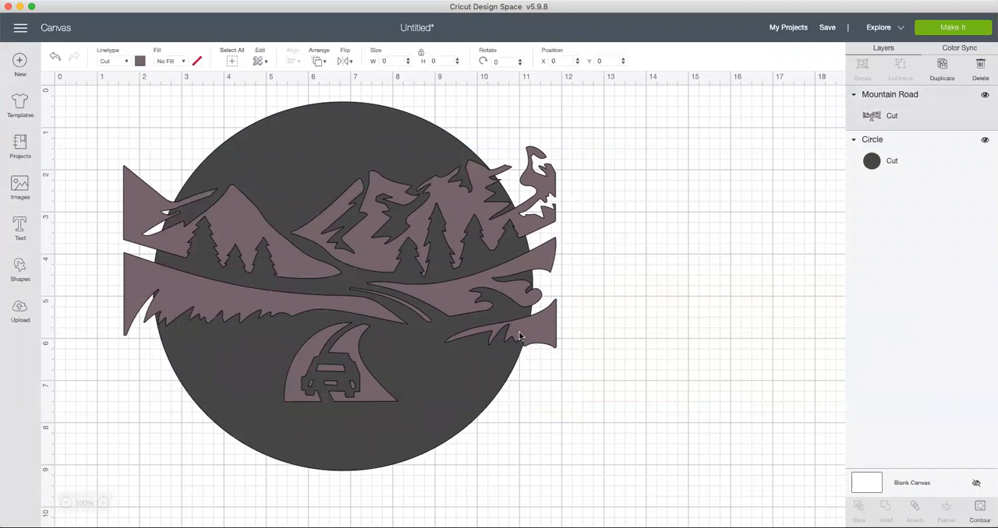
pyautogui.click(338, 365)
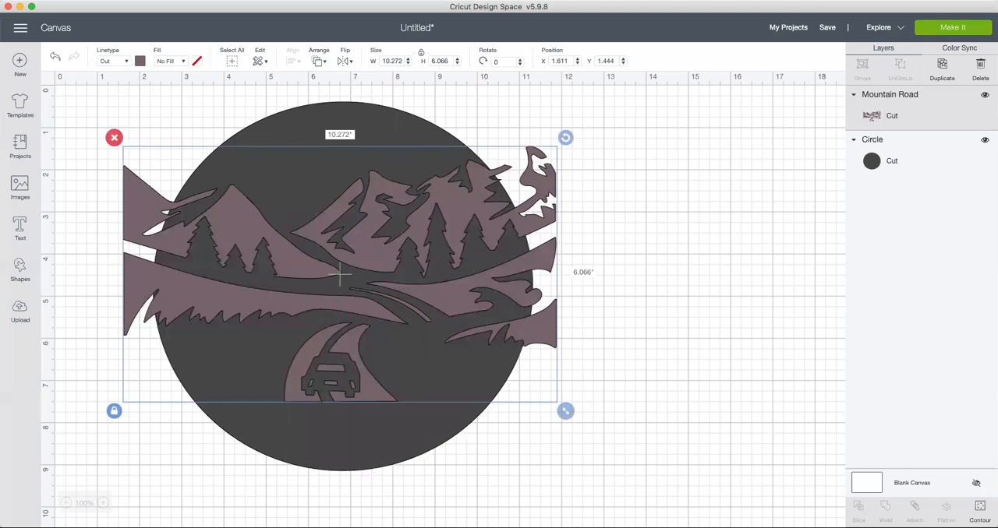
pyautogui.click(981, 509)
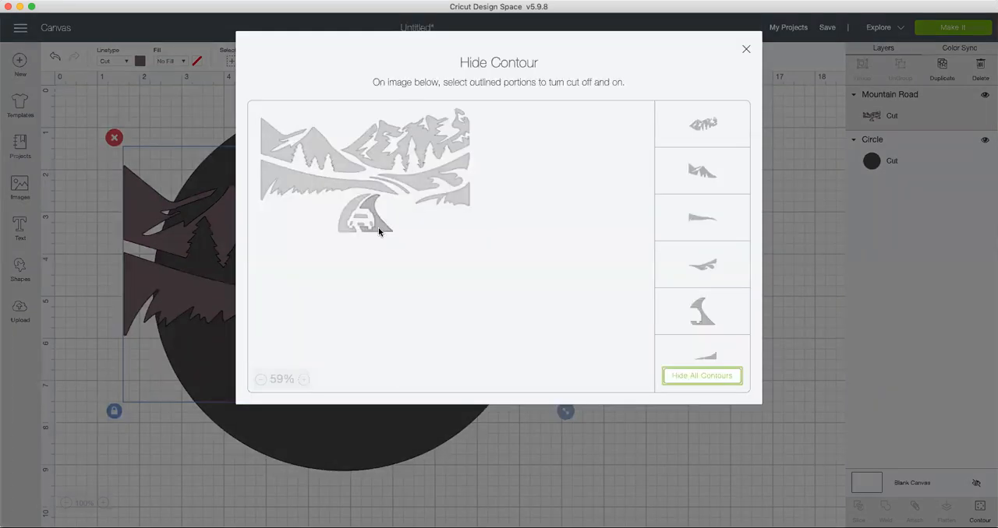
pyautogui.click(379, 231)
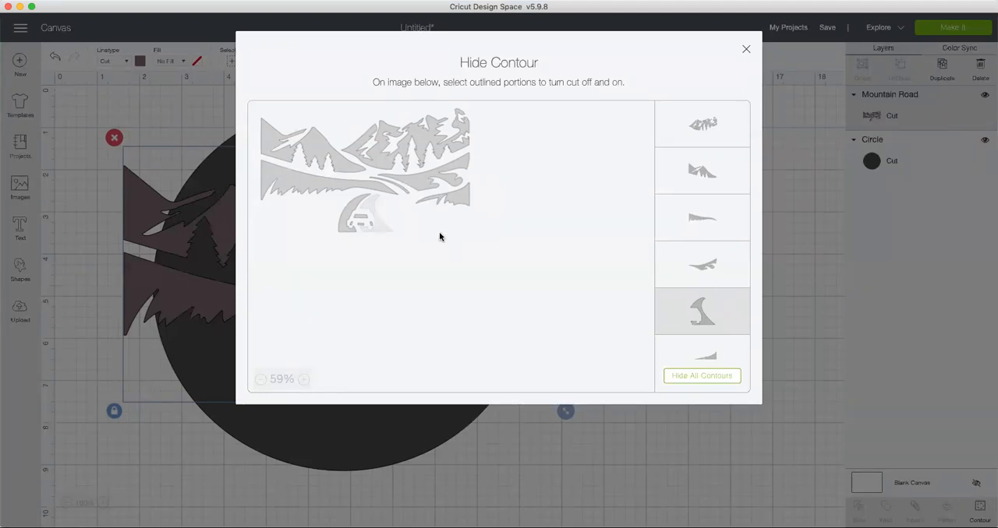
pyautogui.click(837, 474)
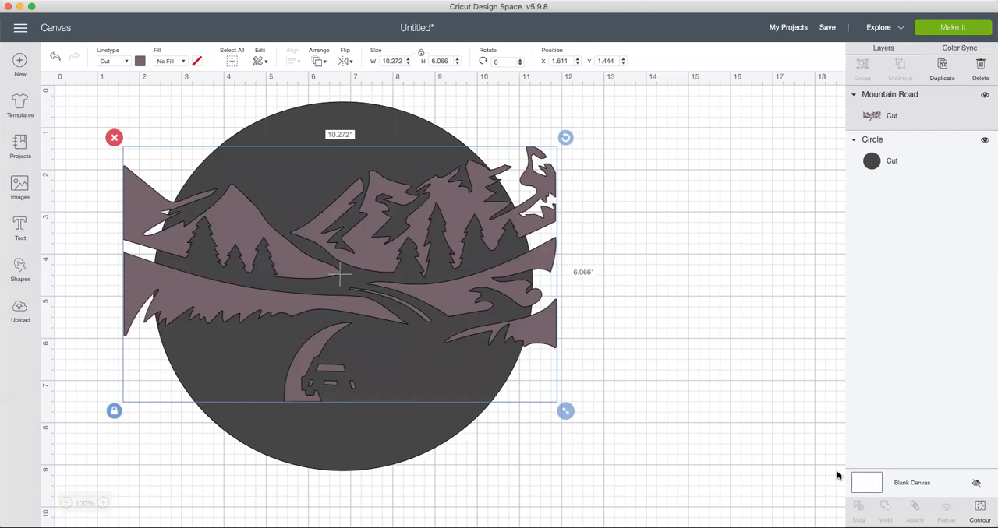
pyautogui.click(54, 58)
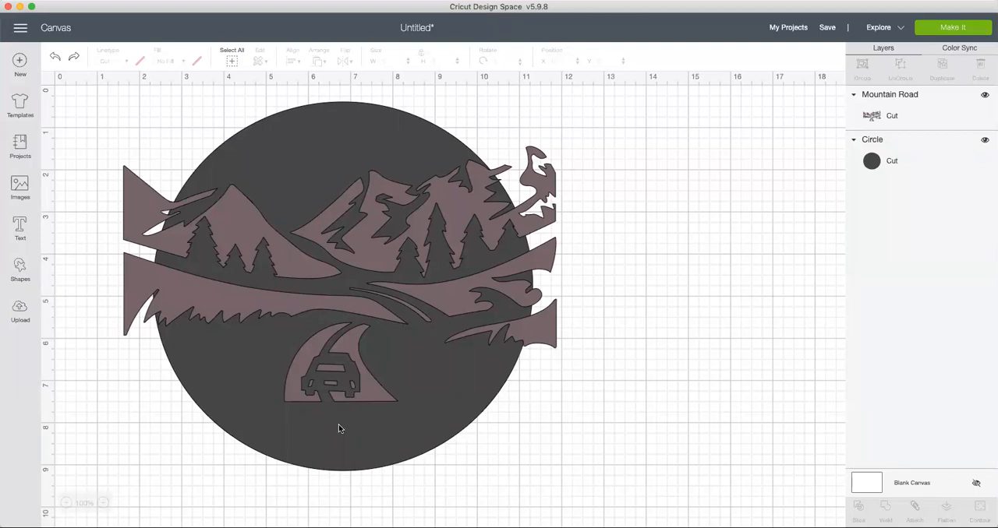
# Step: Move the Mountain Road image down to about Y 5.6 and hide the contours of both road pieces and all the car parts
pyautogui.scroll(-3, 643, 443)
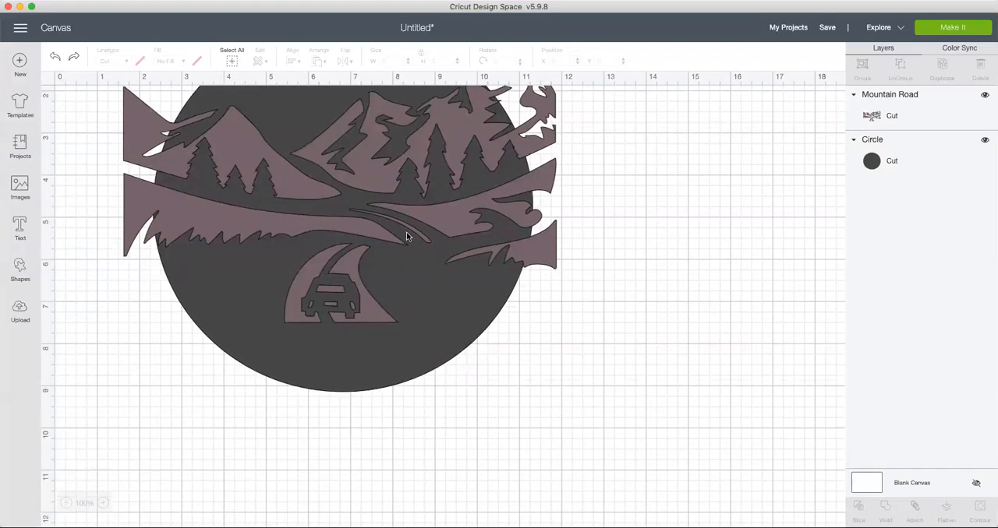
pyautogui.moveTo(351, 284); pyautogui.dragTo(347, 403)
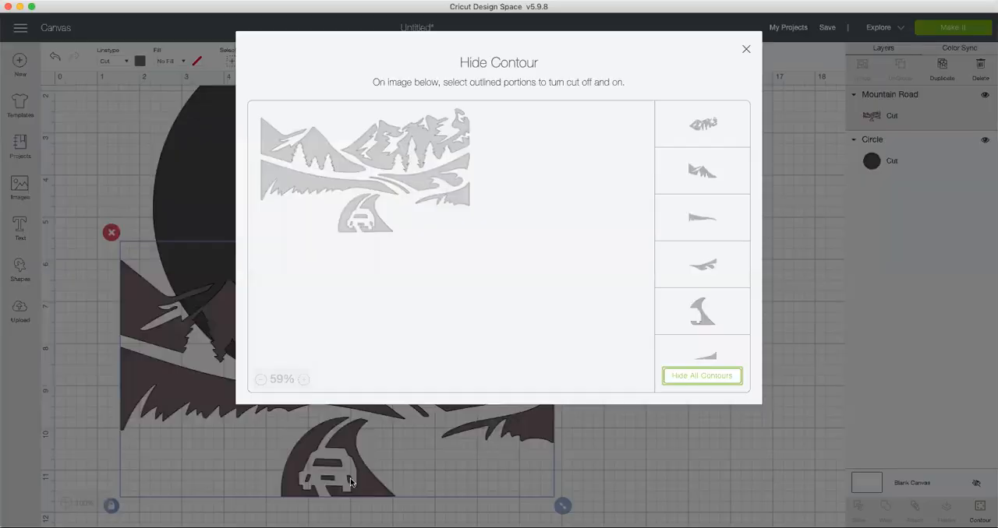
pyautogui.click(383, 229)
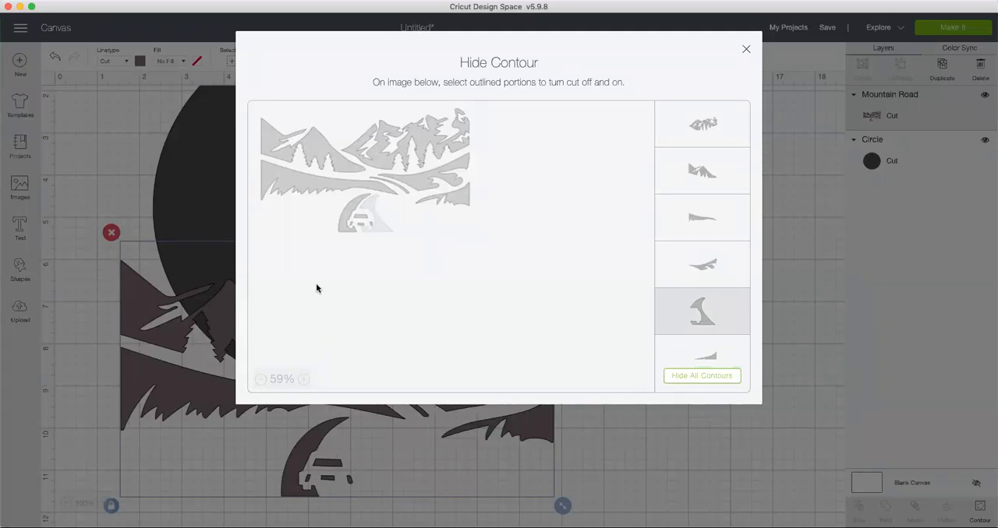
pyautogui.click(339, 227)
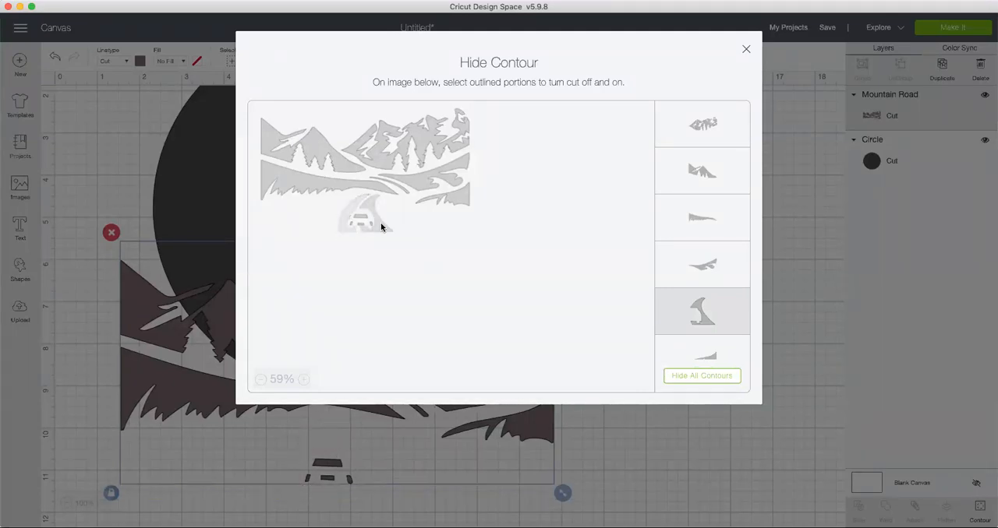
pyautogui.click(370, 226)
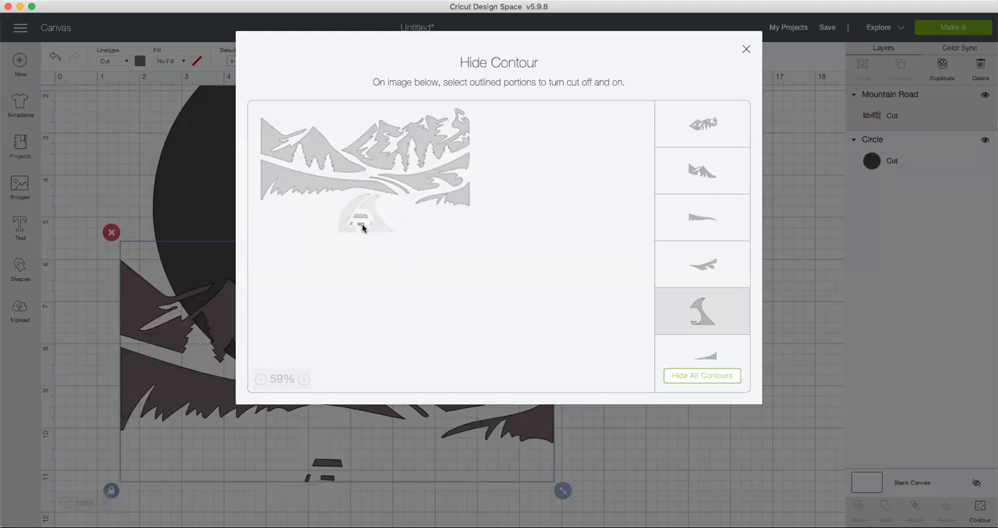
pyautogui.click(353, 225)
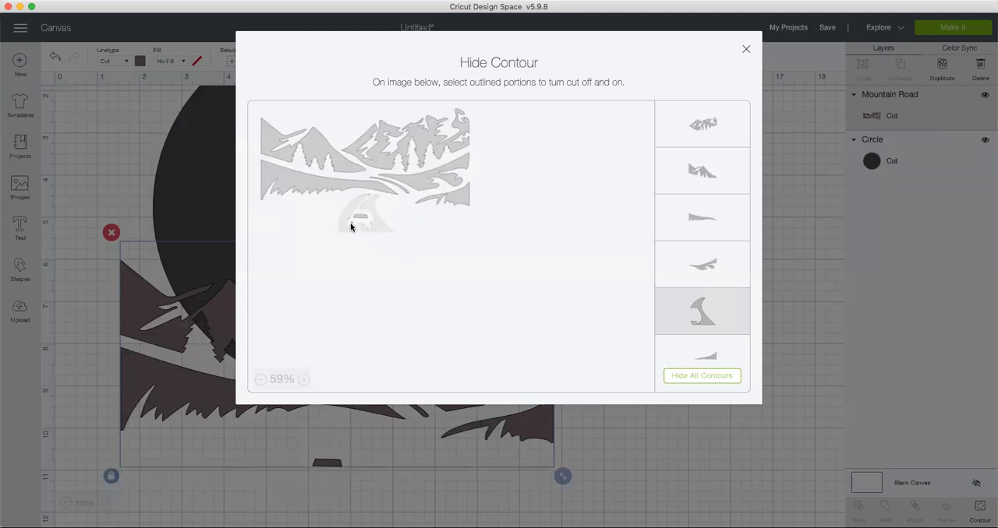
pyautogui.click(360, 220)
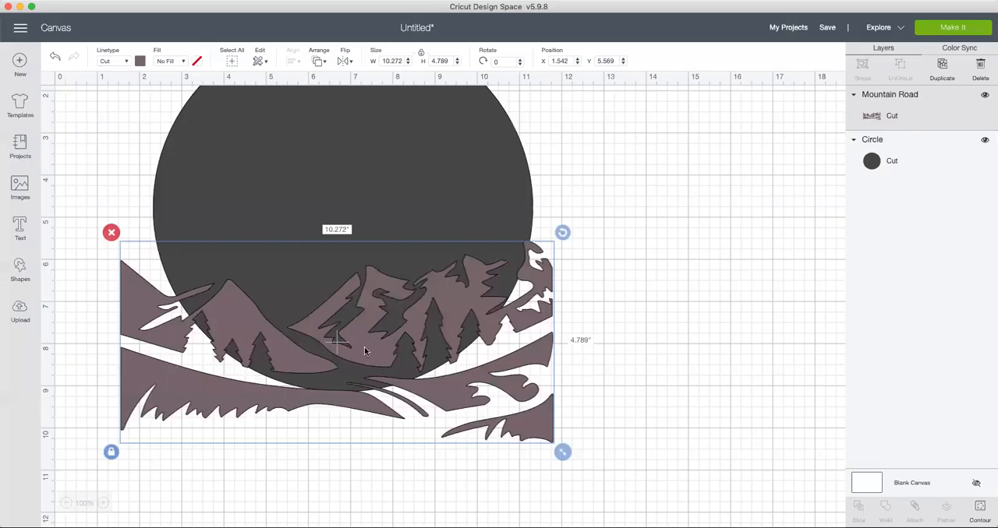
# Step: Reposition the Mountain Road image across the circle at about X 1.8 and Y 1.9
pyautogui.scroll(4, 662, 346)
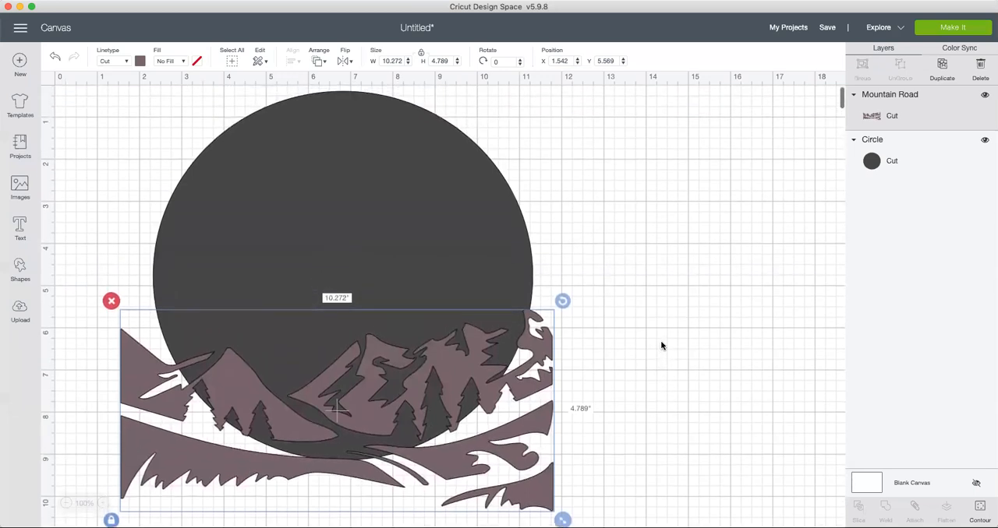
pyautogui.moveTo(382, 408); pyautogui.dragTo(377, 277)
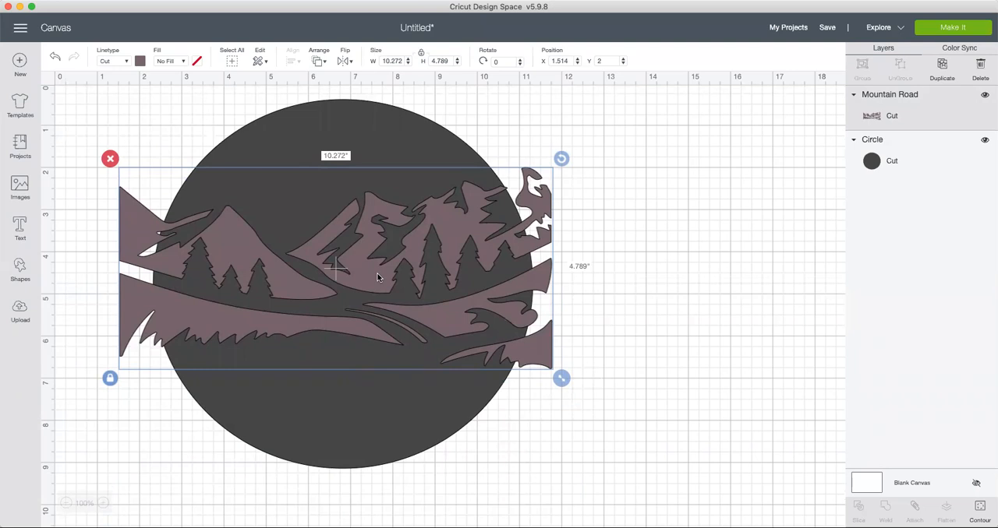
pyautogui.moveTo(377, 277); pyautogui.dragTo(389, 274)
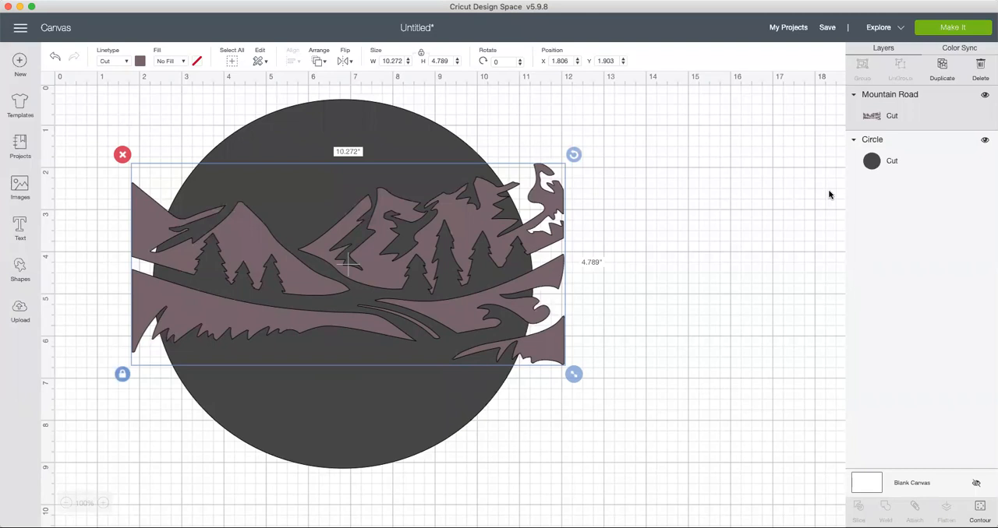
# Step: Select the Mountain Road image and the circle together and slice them
pyautogui.click(908, 158)
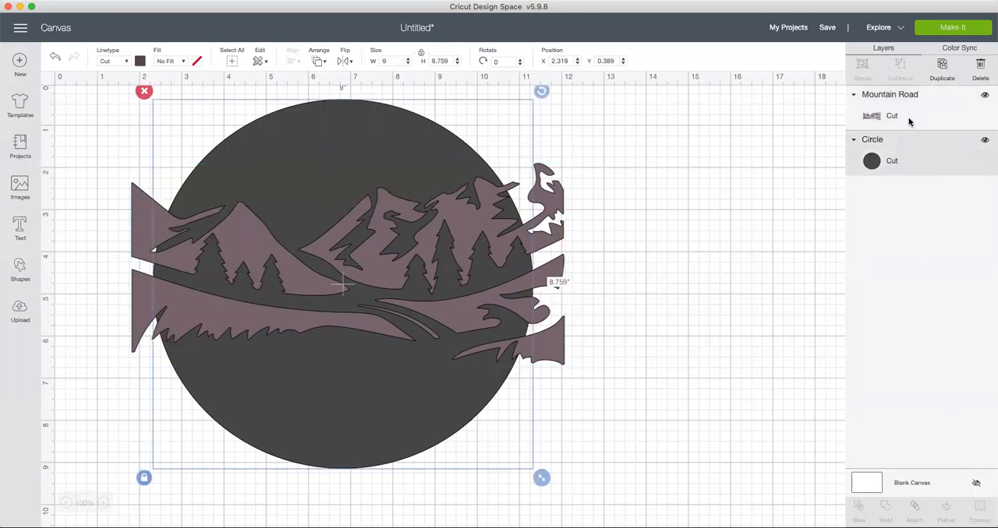
pyautogui.click(909, 119)
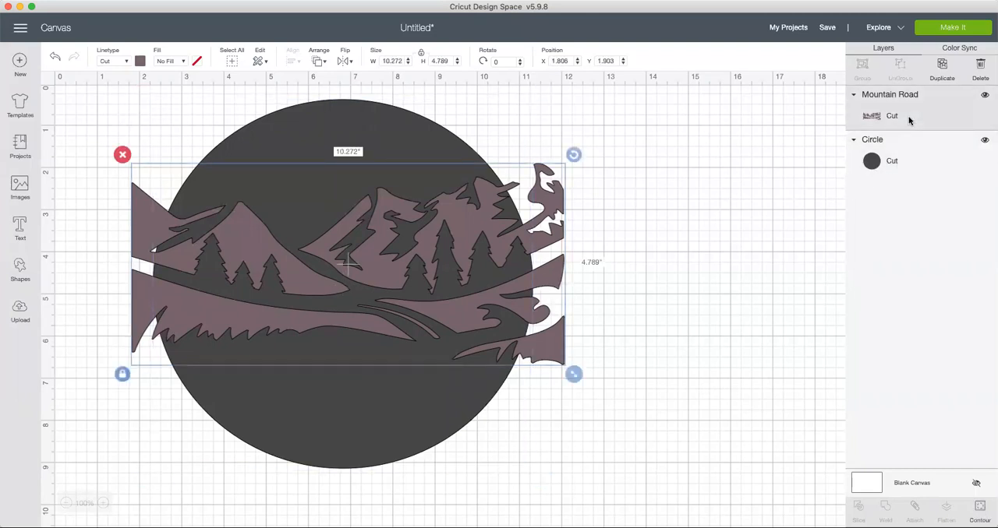
pyautogui.click(905, 145)
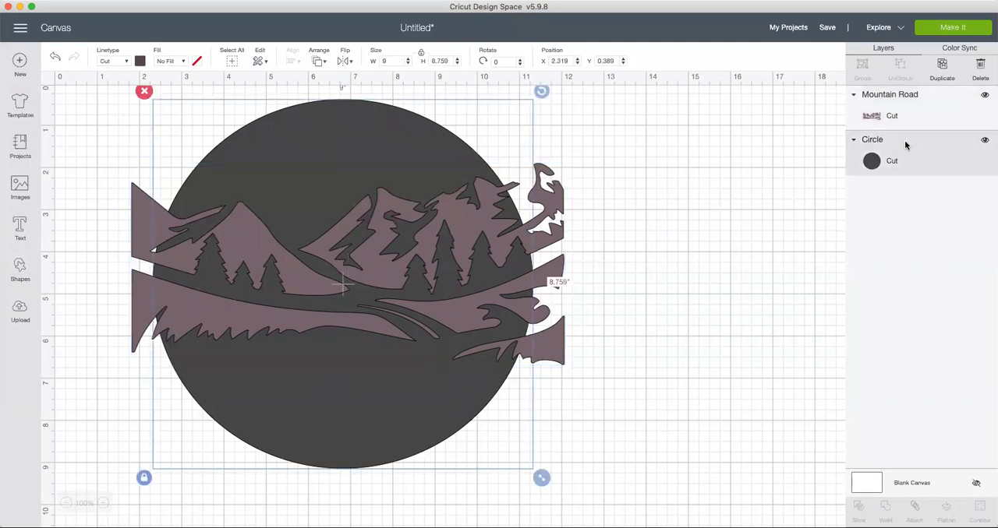
pyautogui.click(81, 104)
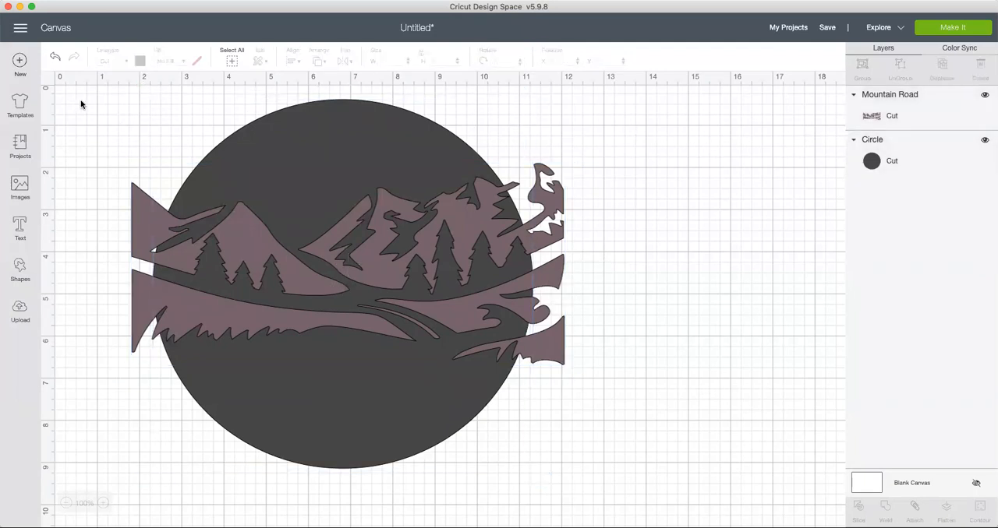
pyautogui.moveTo(81, 103); pyautogui.dragTo(237, 159)
pyautogui.moveTo(454, 325); pyautogui.dragTo(636, 487)
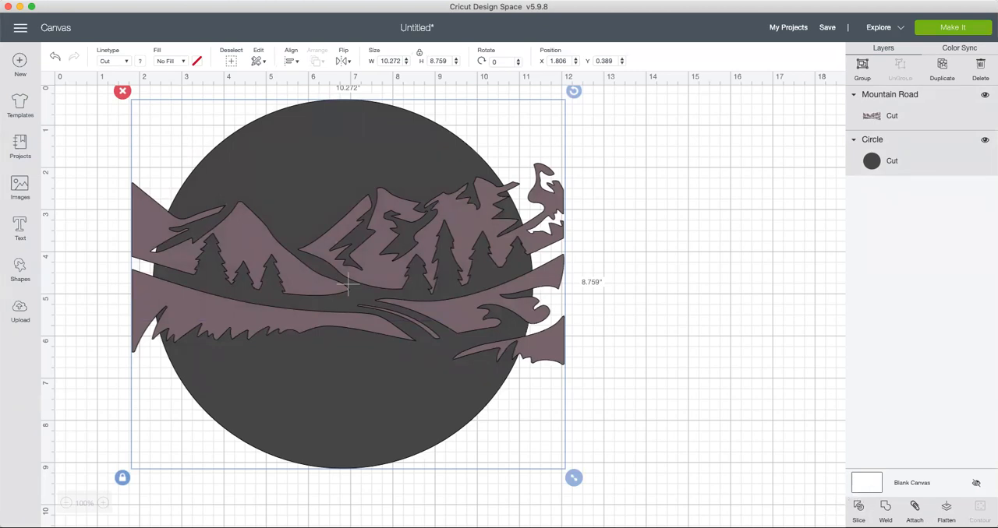
pyautogui.click(859, 509)
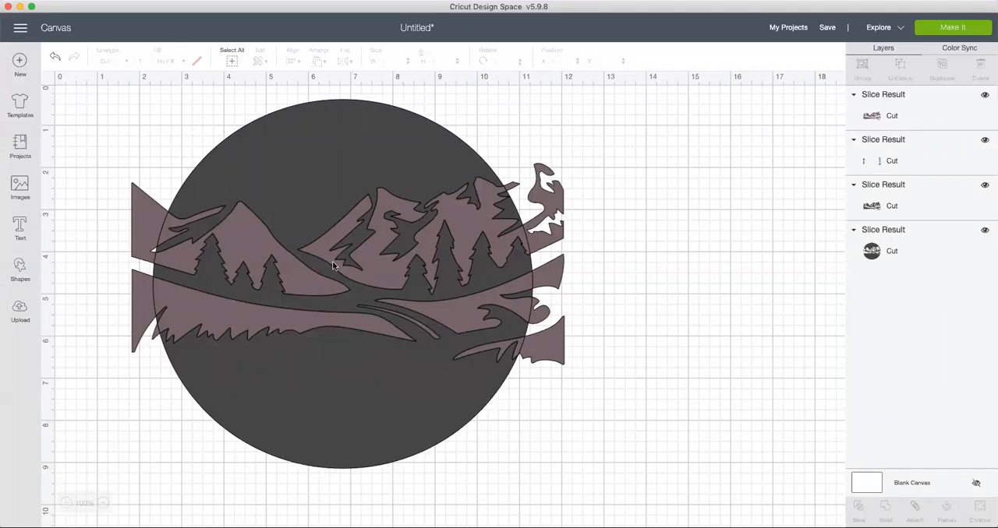
# Step: Delete the mauve mountain slice inside the circle and the leftover mauve pieces outside its edge
pyautogui.click(289, 272)
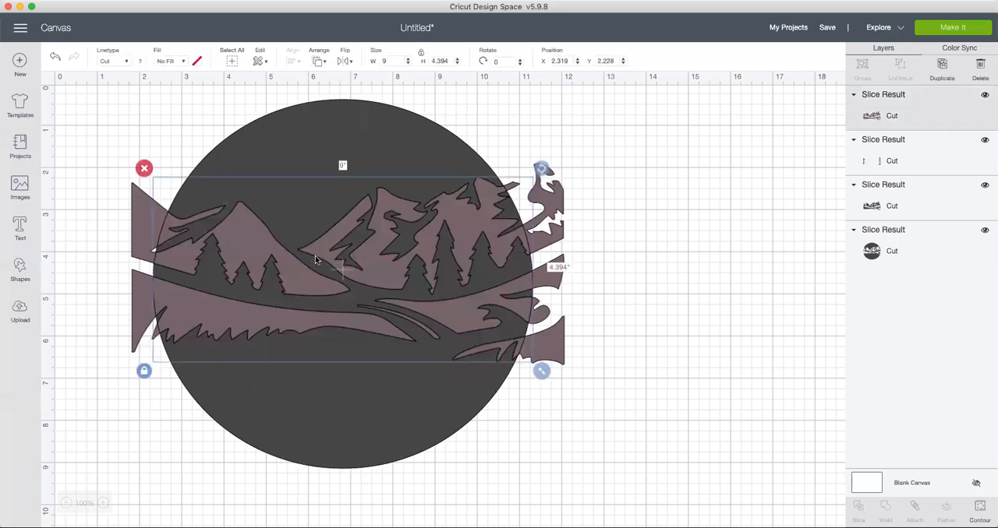
pyautogui.moveTo(316, 260); pyautogui.dragTo(644, 486)
pyautogui.click(438, 307)
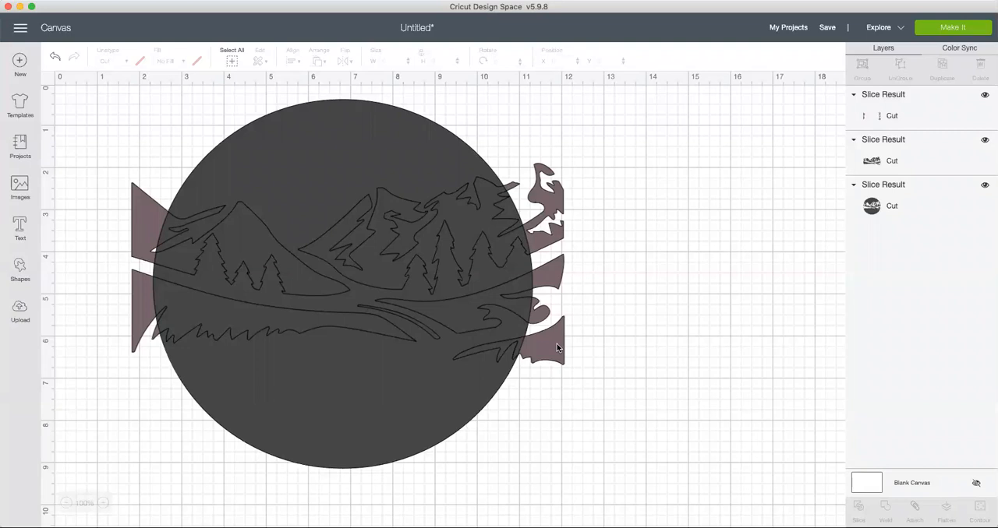
pyautogui.moveTo(556, 344); pyautogui.dragTo(757, 404)
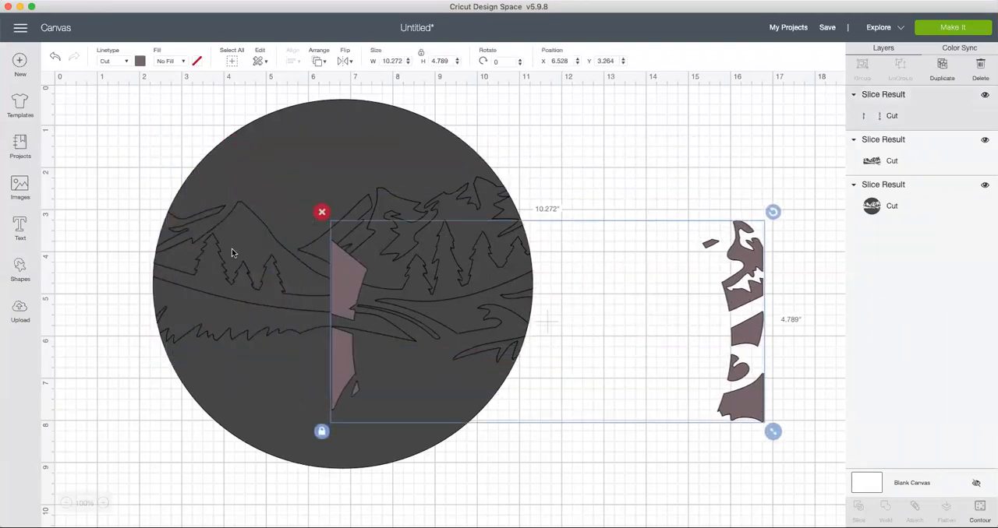
pyautogui.click(321, 212)
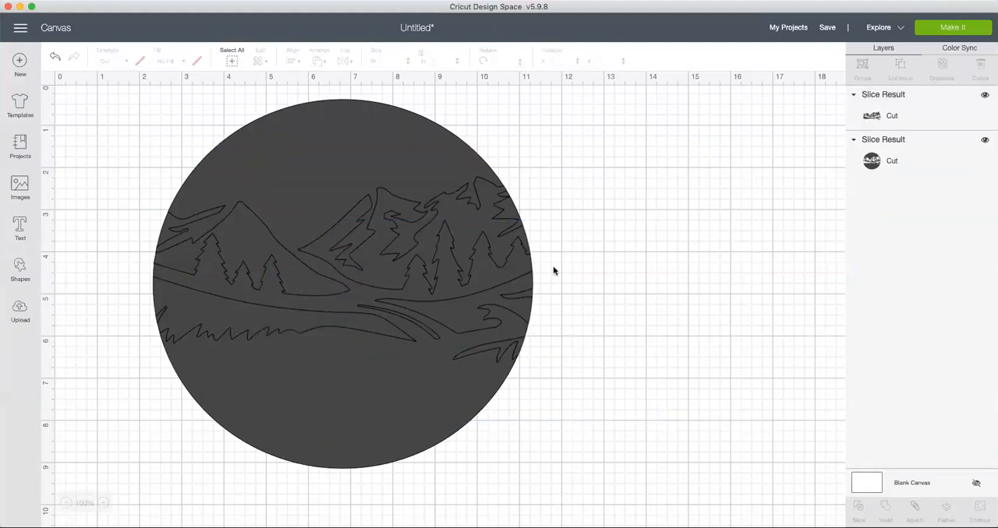
# Step: Pull the dark mountain slice out of the circle and delete it, leaving only the circle with the scene cut out
pyautogui.moveTo(253, 245); pyautogui.dragTo(722, 235)
pyautogui.moveTo(494, 181); pyautogui.dragTo(451, 160)
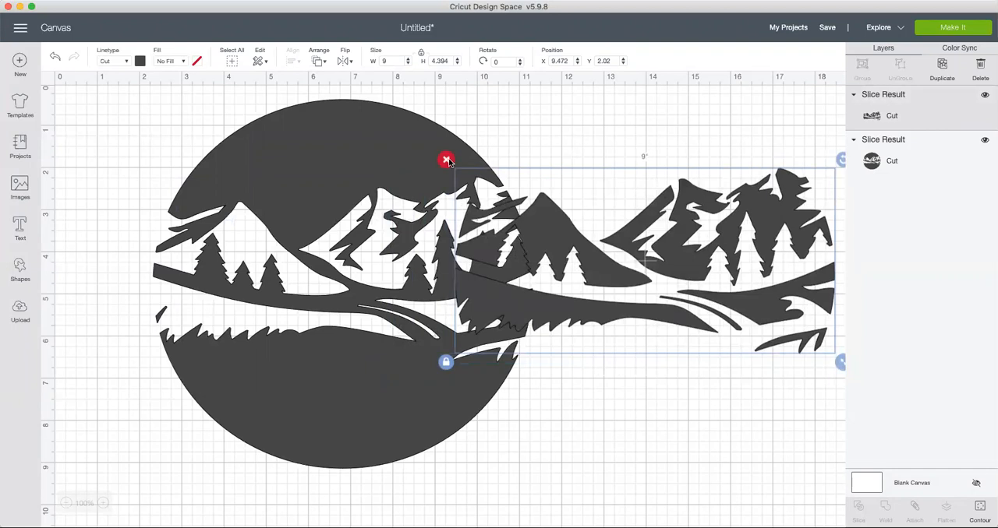
pyautogui.click(445, 160)
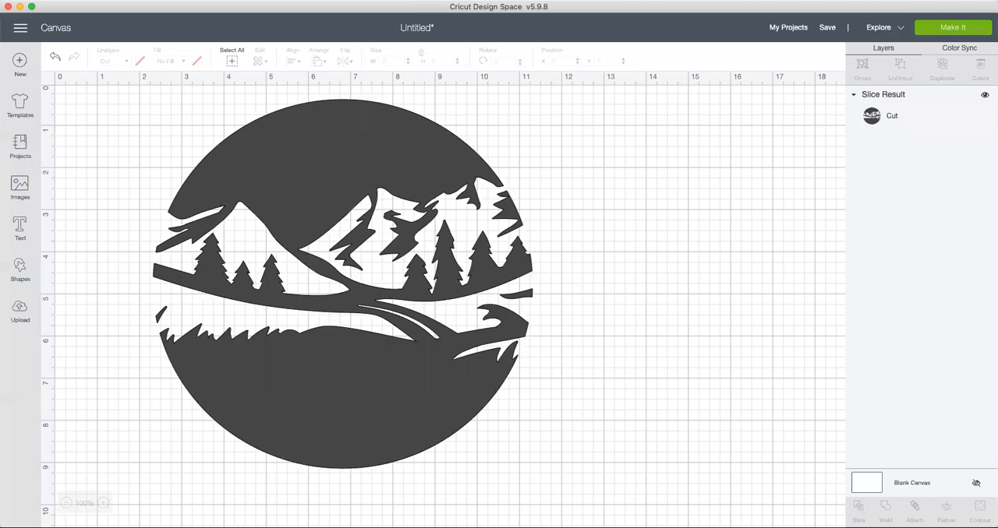
# Step: Add the text "Best Dad Ever" to the canvas
pyautogui.click(15, 227)
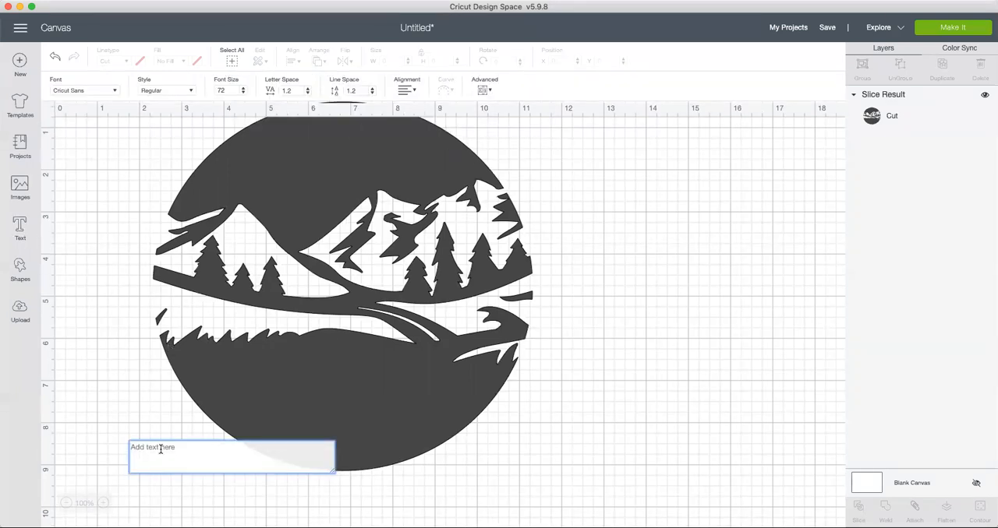
pyautogui.write('Bes')
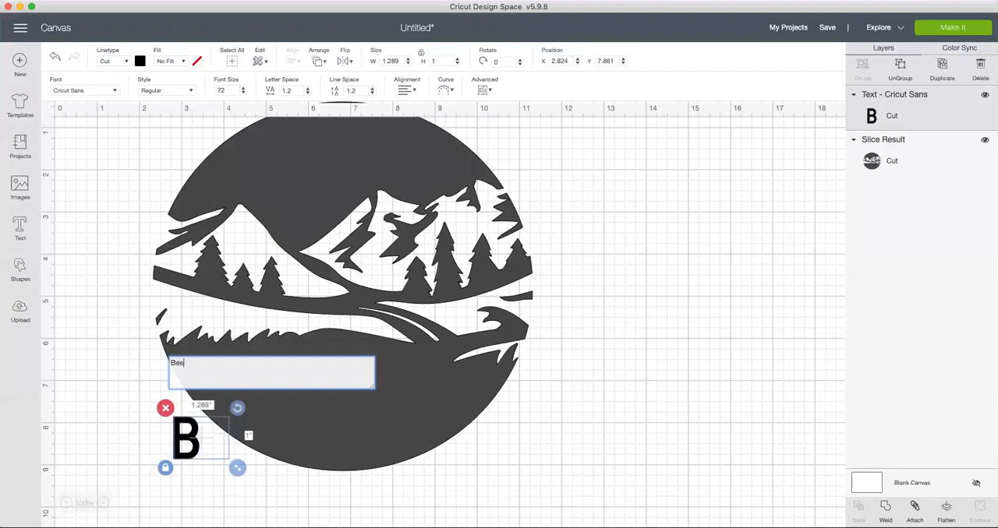
pyautogui.write('t Dad Ever')
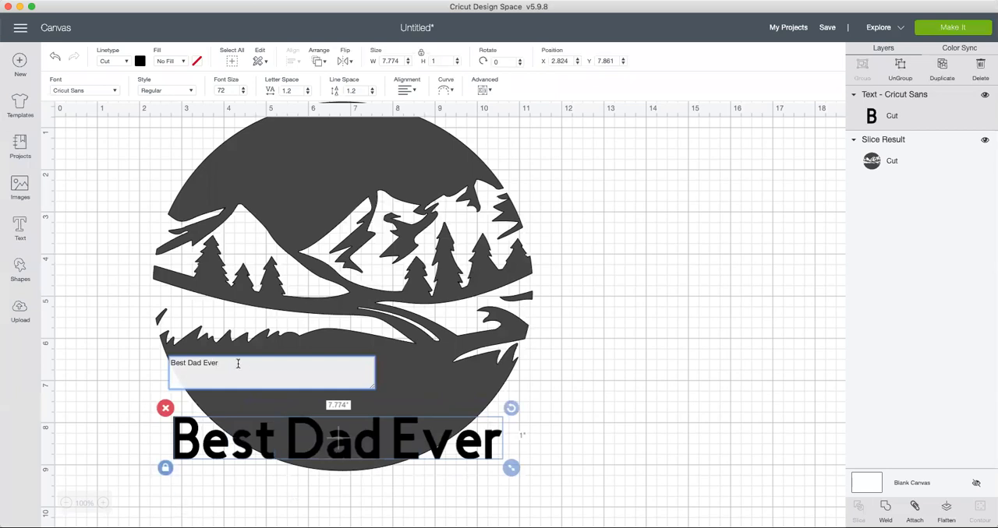
# Step: Search the fonts for "Aveni" and apply Avenida Com to the "Best Dad Ever" text
pyautogui.moveTo(232, 364); pyautogui.dragTo(187, 363)
pyautogui.click(243, 367)
pyautogui.moveTo(219, 363); pyautogui.dragTo(169, 359)
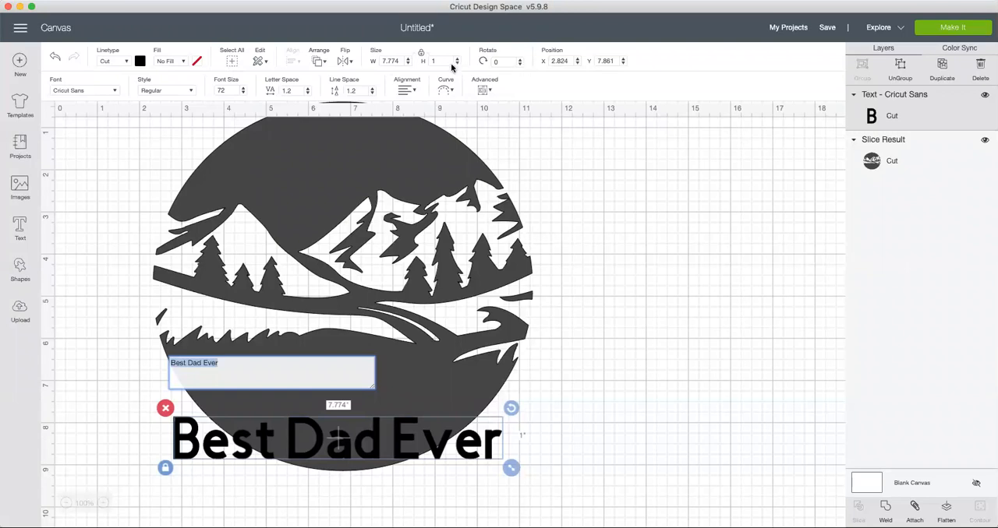
pyautogui.click(114, 90)
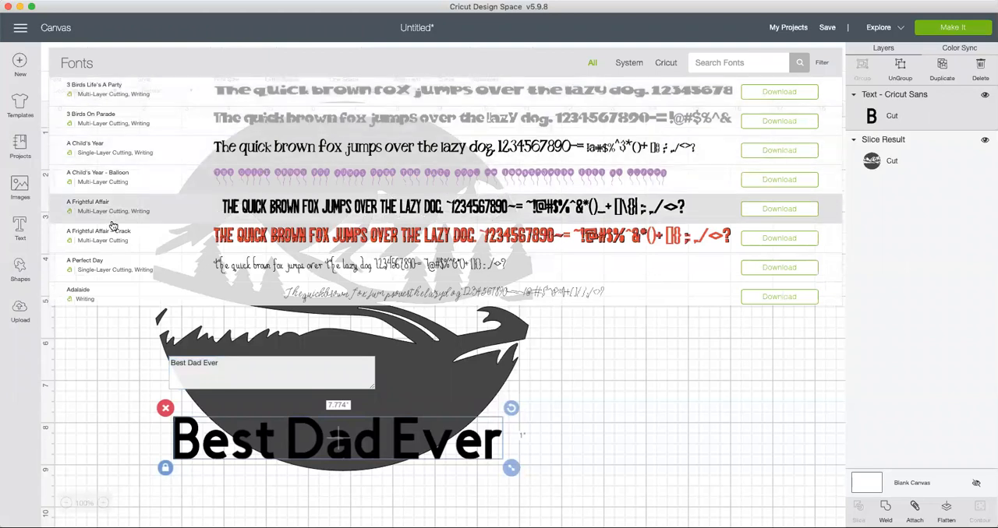
pyautogui.click(721, 61)
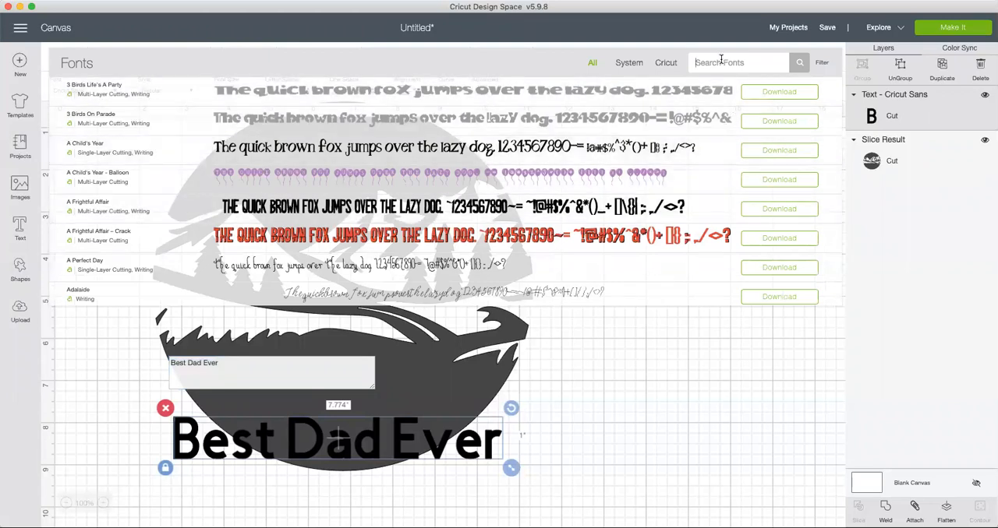
pyautogui.write('Avee')
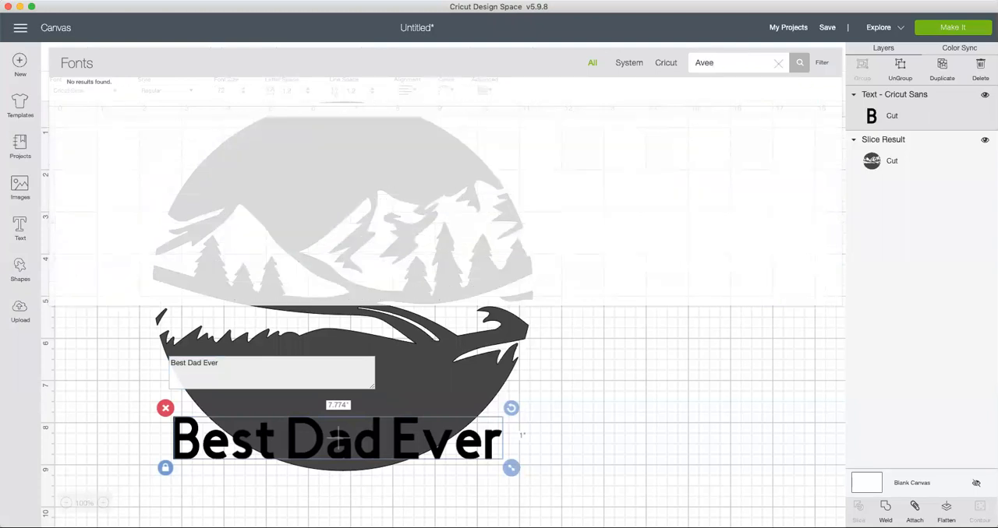
pyautogui.press('BackSpace')
pyautogui.write('ni')
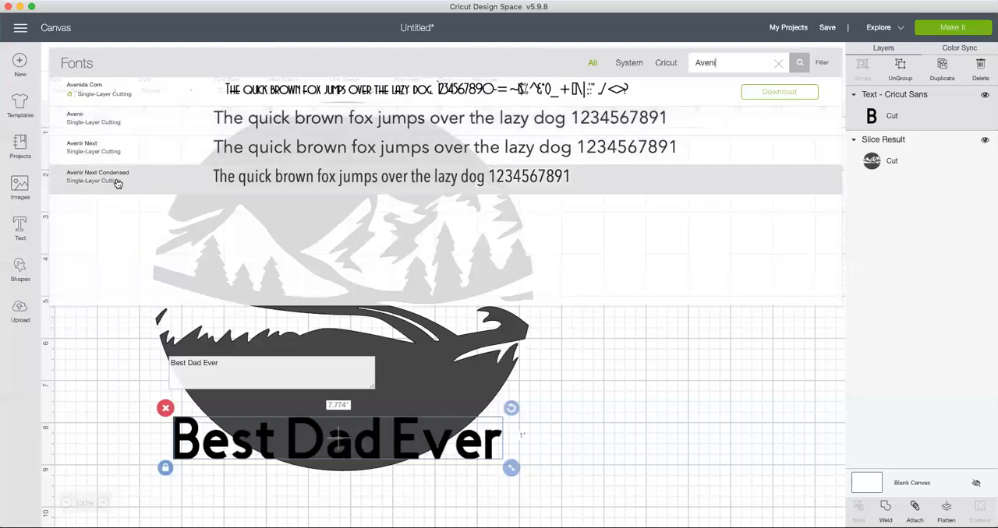
pyautogui.click(93, 89)
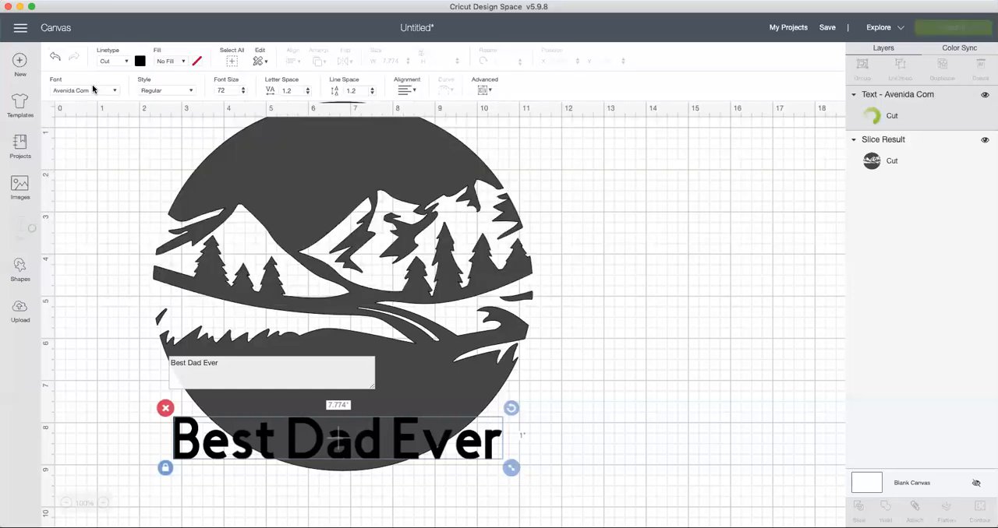
# Step: Move the "Best Dad Ever" text beside the circle, at about X 11.8 and Y 6.1
pyautogui.click(242, 371)
pyautogui.click(228, 361)
pyautogui.press('super+a')
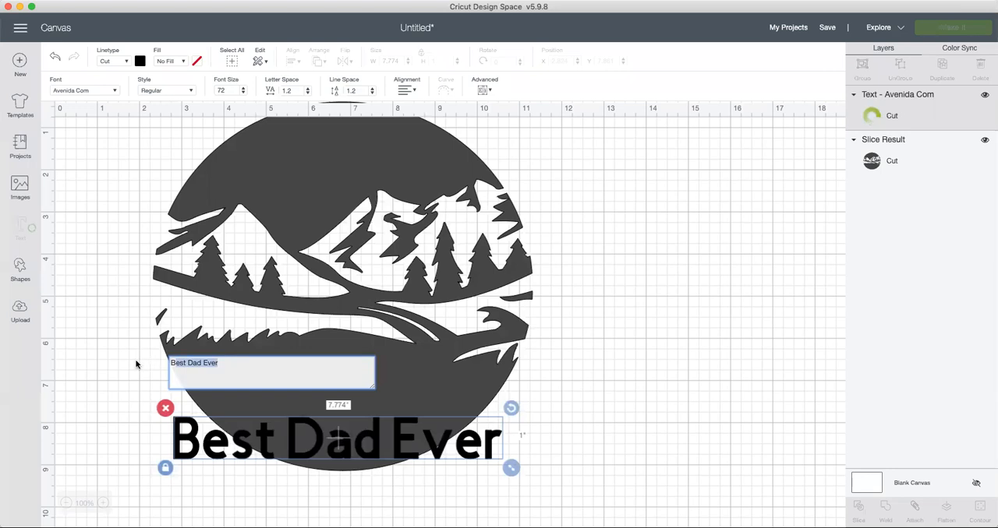
pyautogui.click(105, 329)
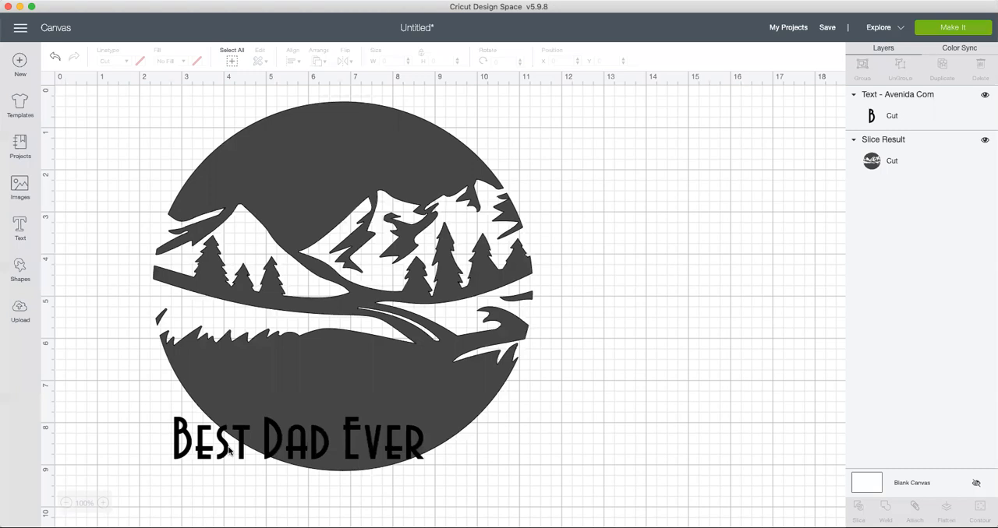
pyautogui.click(298, 458)
pyautogui.moveTo(274, 447); pyautogui.dragTo(577, 367)
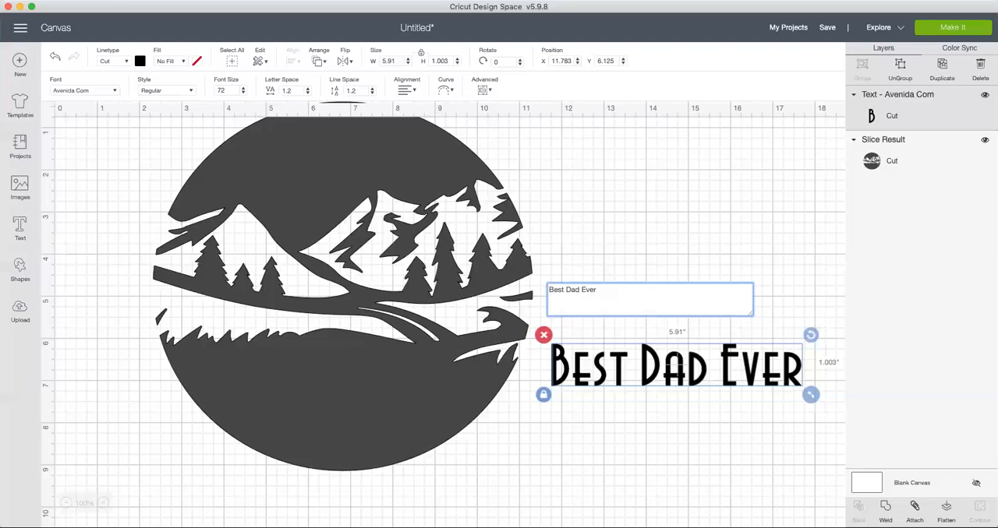
# Step: Change the text beside the circle to read "best Dad ever!" with only the D capitalised
pyautogui.press('BackSpace')
pyautogui.write('b')
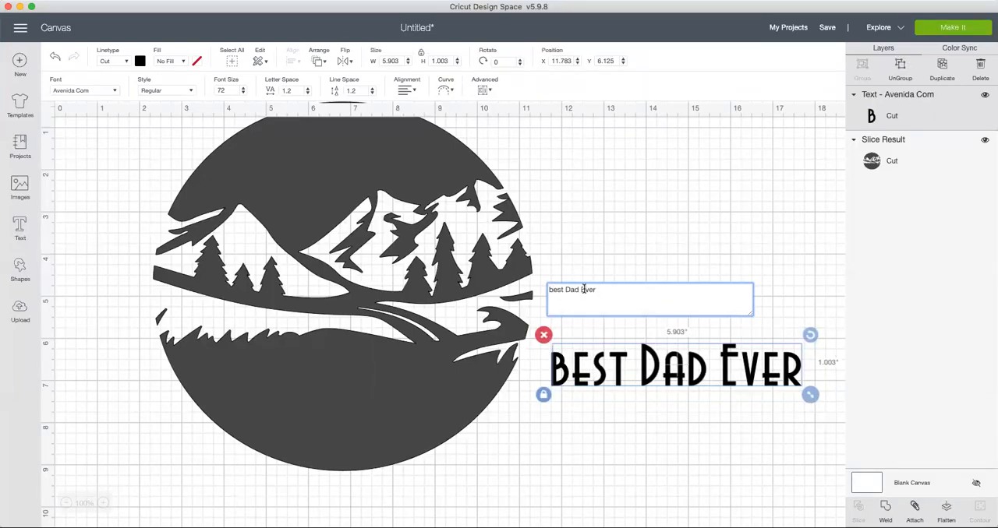
pyautogui.press('BackSpace')
pyautogui.write('er')
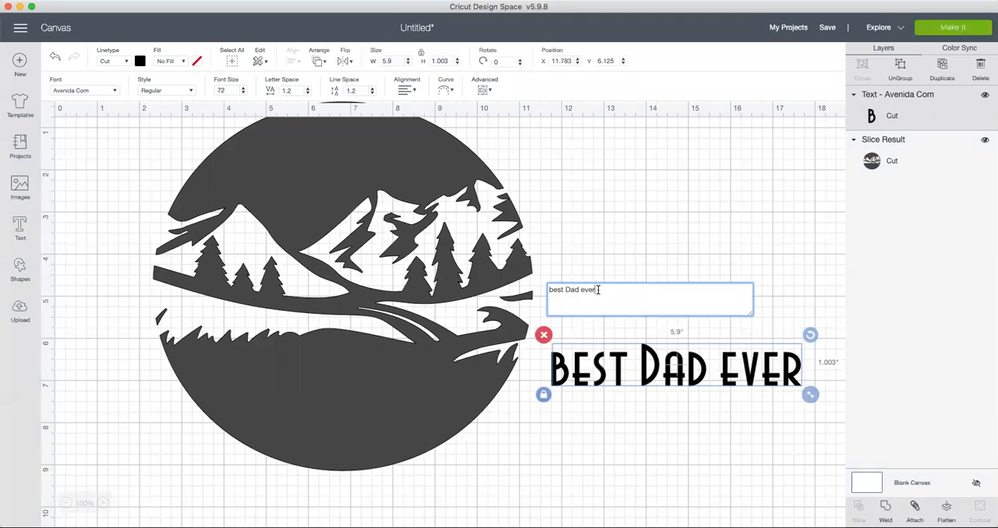
pyautogui.write('!')
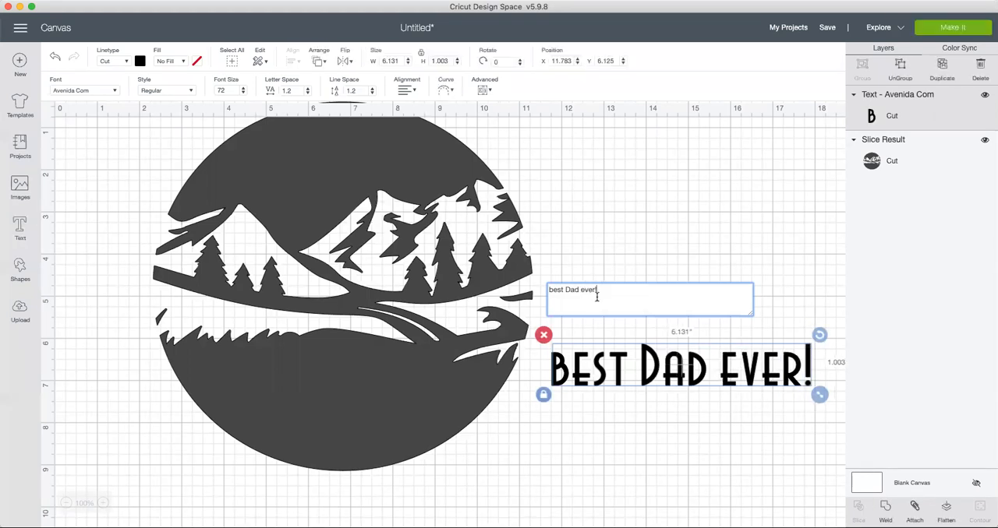
pyautogui.click(676, 378)
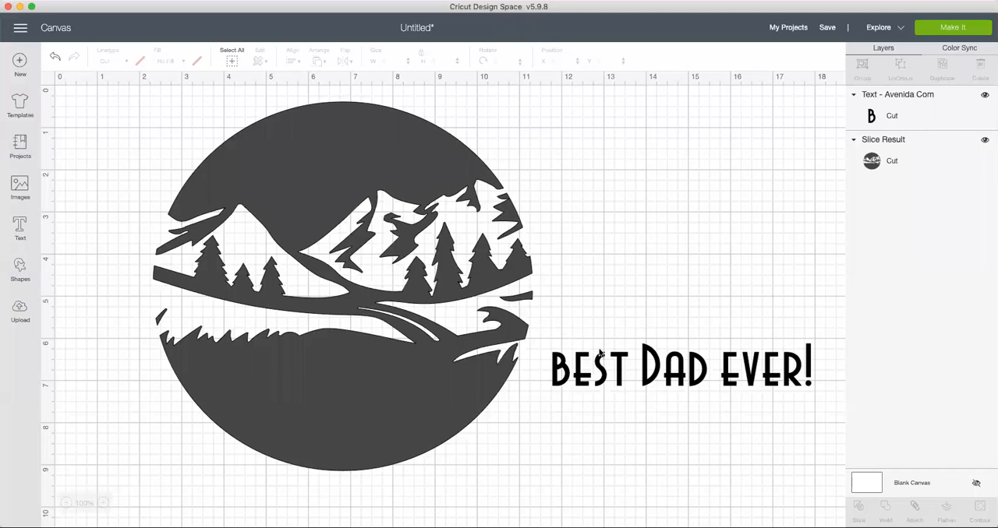
pyautogui.click(666, 375)
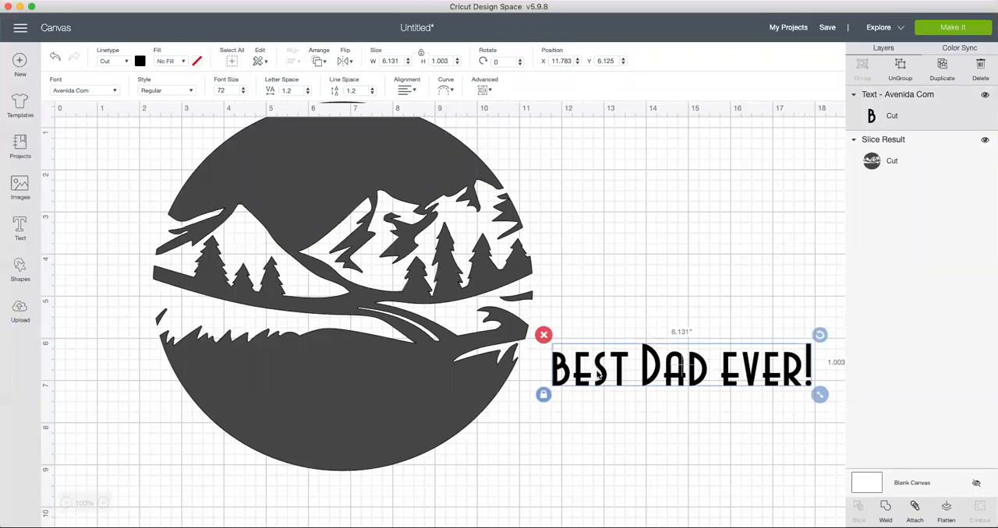
pyautogui.doubleClick(656, 378)
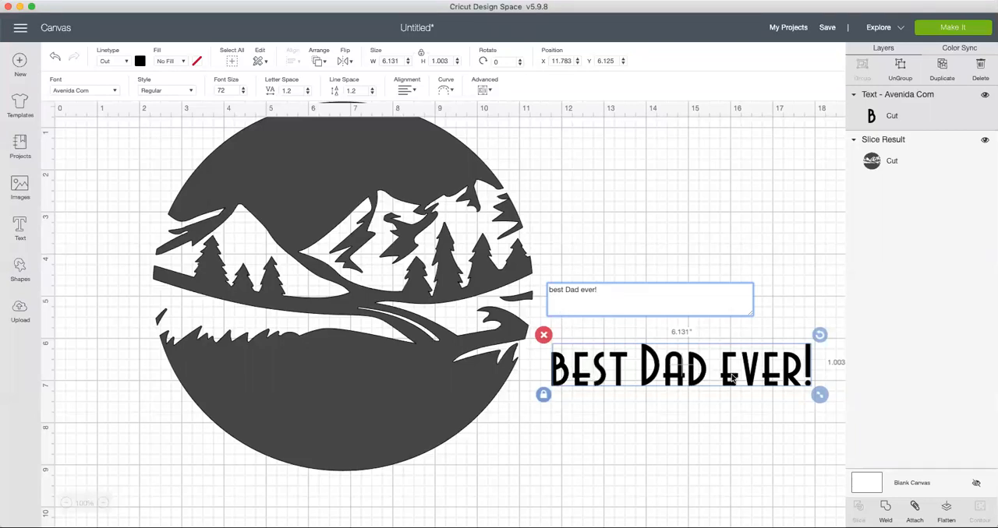
pyautogui.click(678, 413)
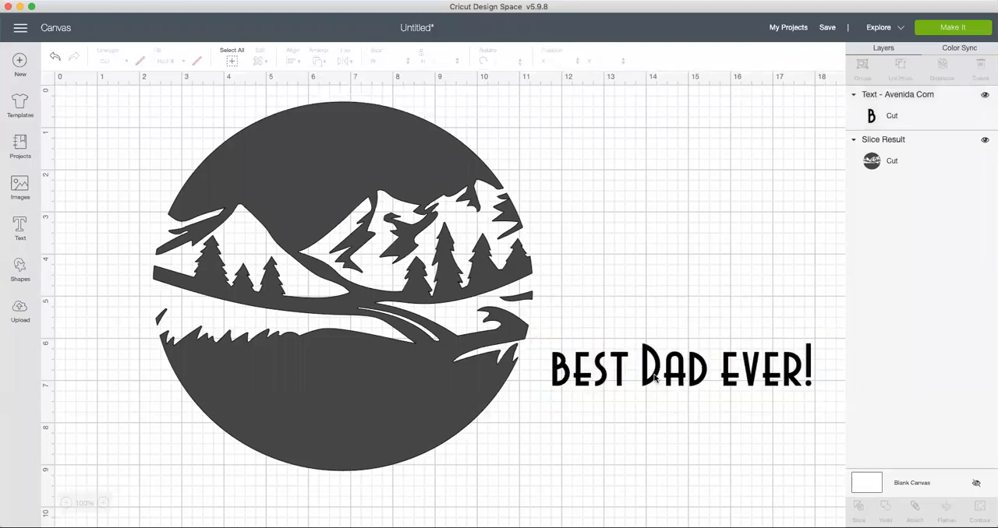
# Step: Recolour the "best Dad ever!" text golden yellow so it stands out from the dark circle
pyautogui.click(654, 378)
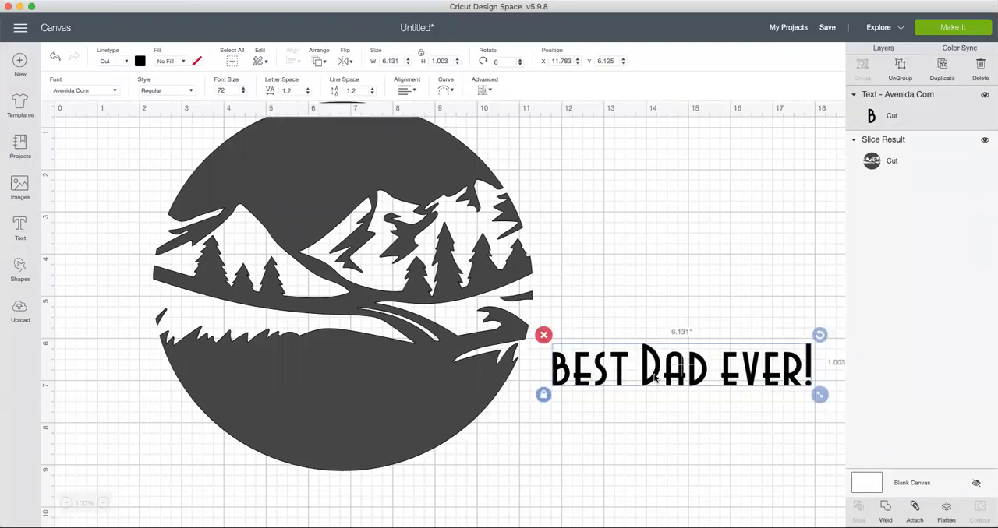
pyautogui.click(140, 61)
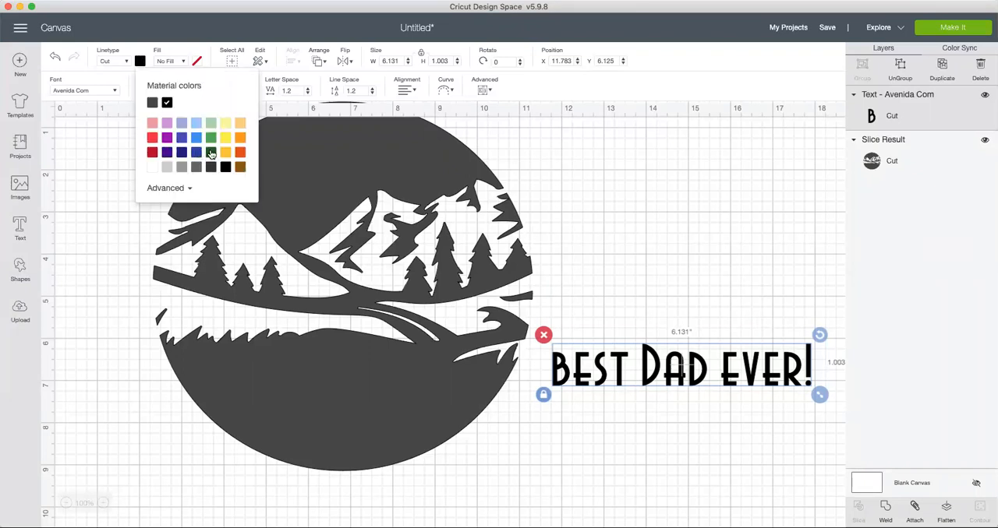
pyautogui.click(226, 154)
pyautogui.click(572, 226)
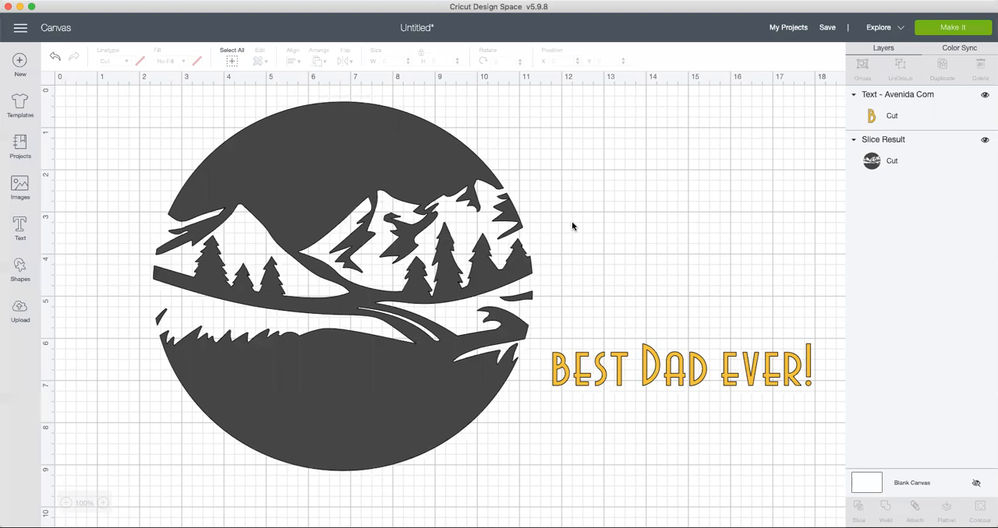
# Step: Lower the circle on the canvas and place the yellow text across its upper edge, at about X 3.8 and Y 1.9
pyautogui.click(683, 380)
pyautogui.moveTo(682, 378); pyautogui.dragTo(339, 135)
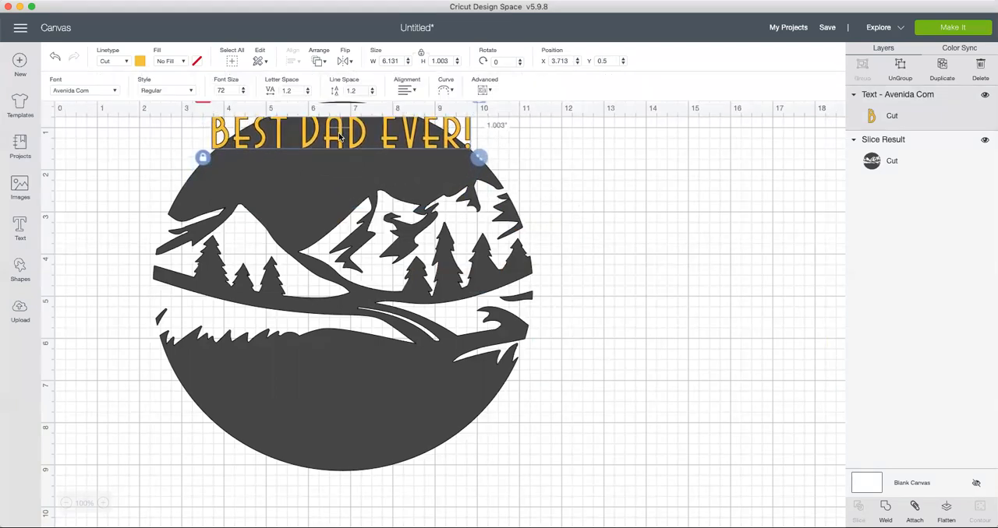
pyautogui.moveTo(300, 406); pyautogui.dragTo(297, 463)
pyautogui.moveTo(343, 136); pyautogui.dragTo(346, 195)
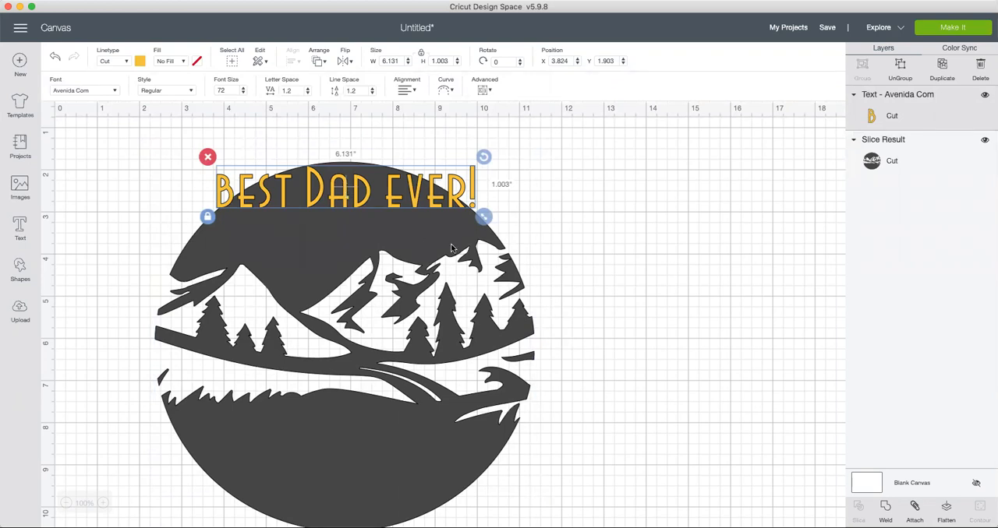
# Step: Shrink the text to about 4.6 by 0.75 inches and centre it near the circle's upper edge, at about X 4.6
pyautogui.moveTo(486, 219); pyautogui.dragTo(419, 205)
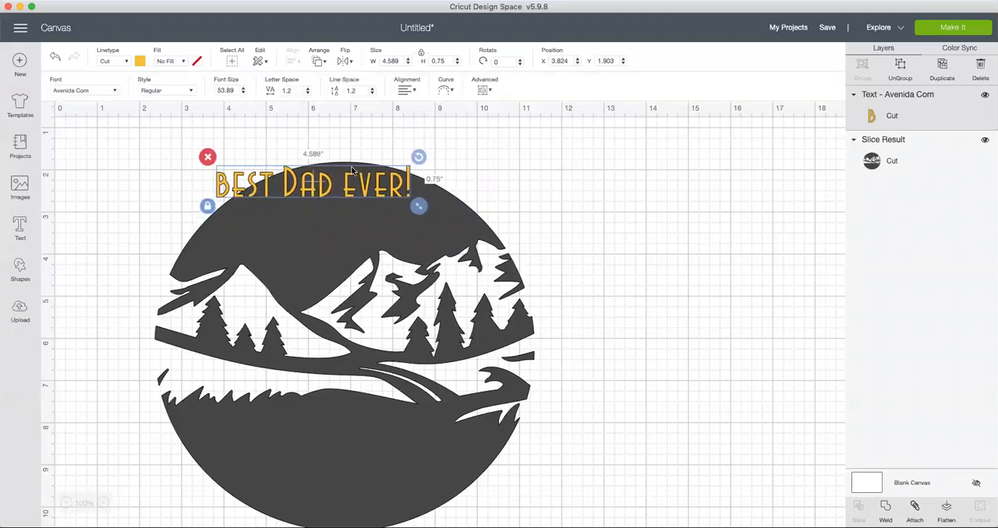
pyautogui.moveTo(350, 187); pyautogui.dragTo(381, 188)
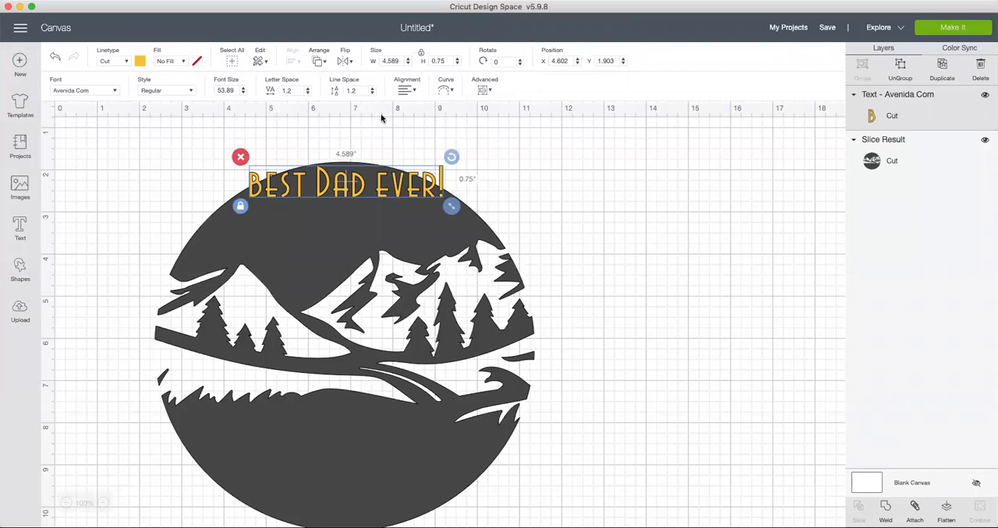
# Step: Curve the yellow text into an arch about 5 inches wide and fit it just inside the circle's upper edge
pyautogui.click(443, 90)
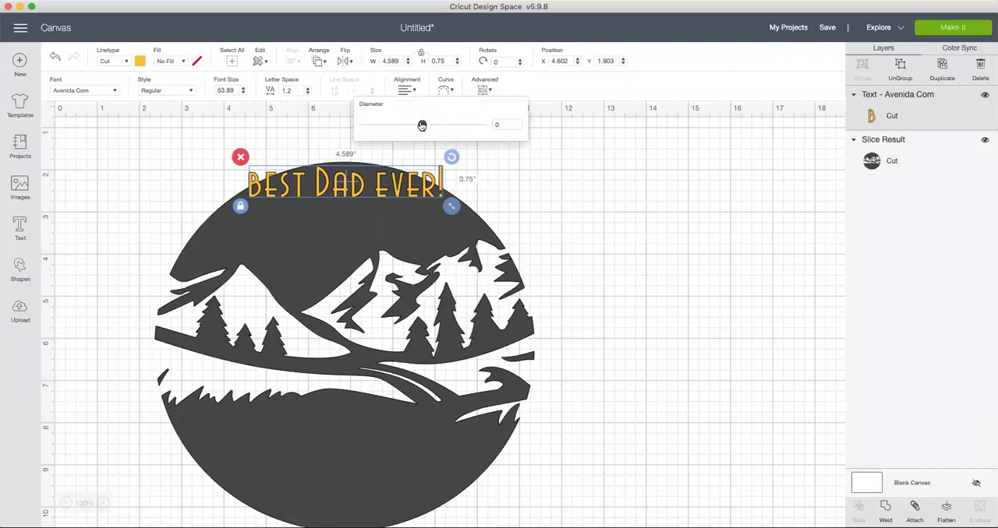
pyautogui.moveTo(424, 126); pyautogui.dragTo(458, 125)
pyautogui.click(550, 218)
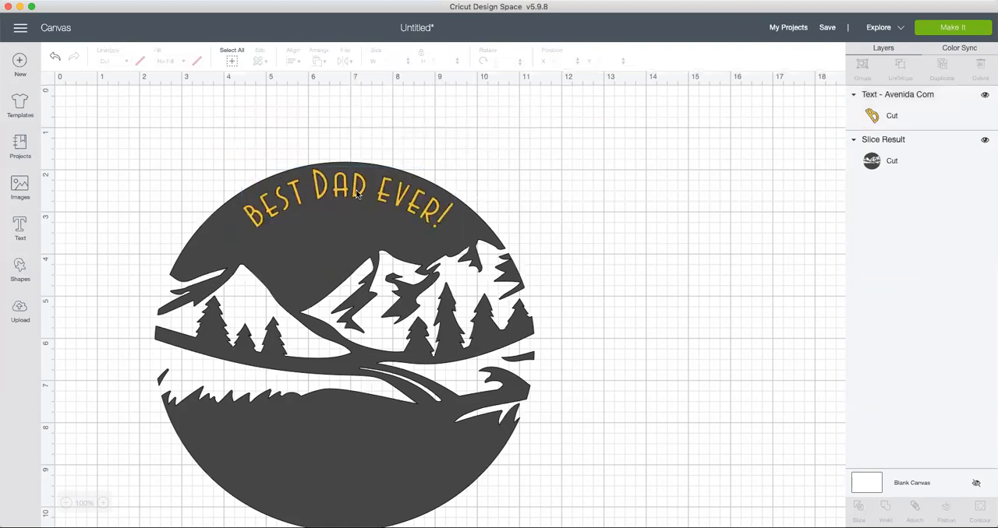
pyautogui.click(356, 195)
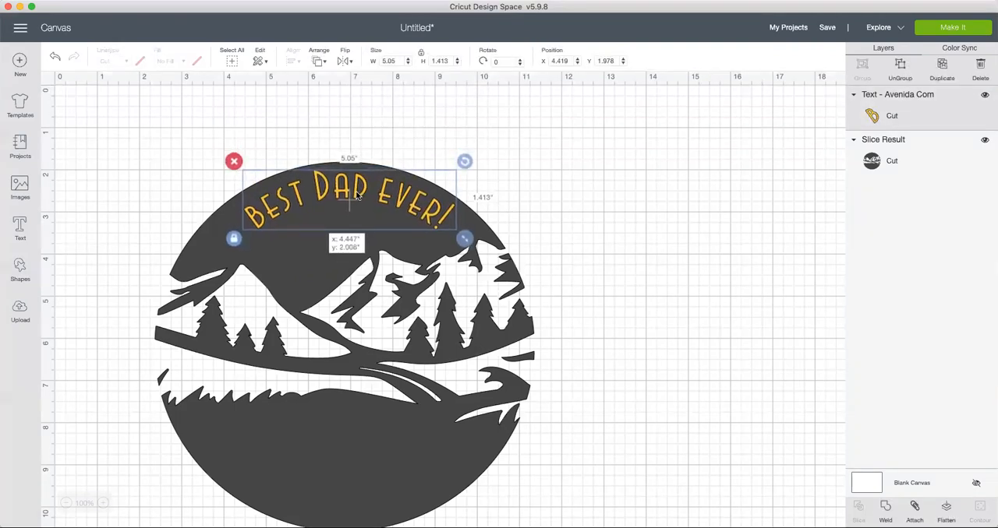
pyautogui.click(564, 232)
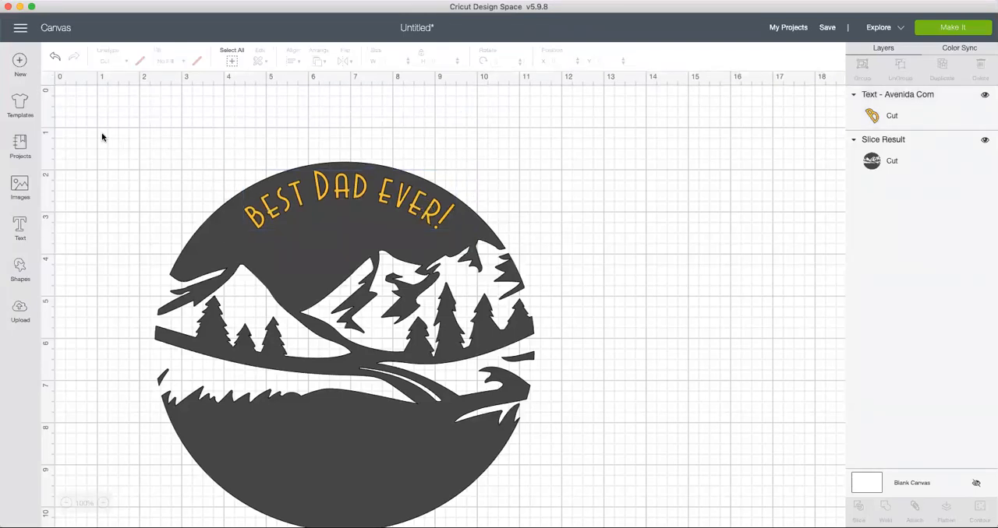
# Step: Slice the curved text out of the circle and move the yellow and dark letter pieces onto empty canvas beside it
pyautogui.moveTo(100, 135); pyautogui.dragTo(574, 520)
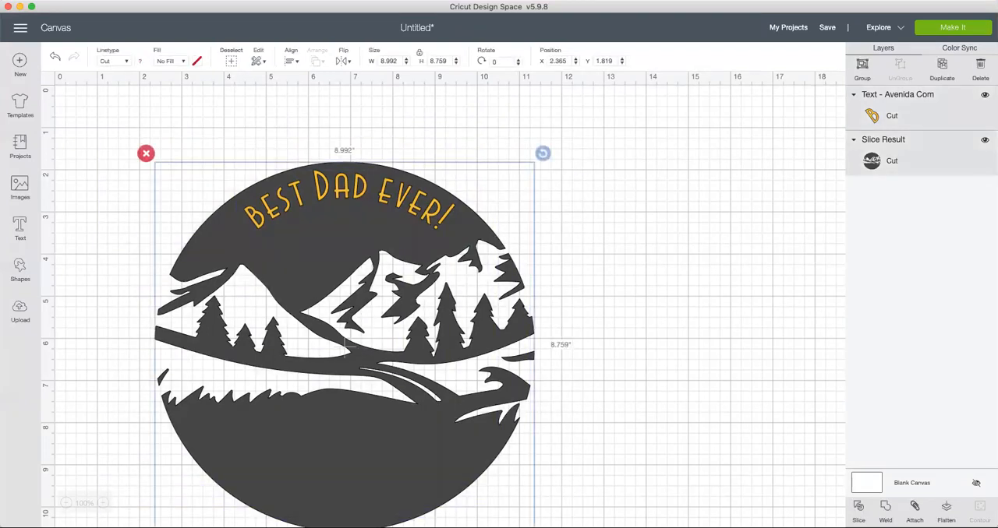
pyautogui.click(859, 508)
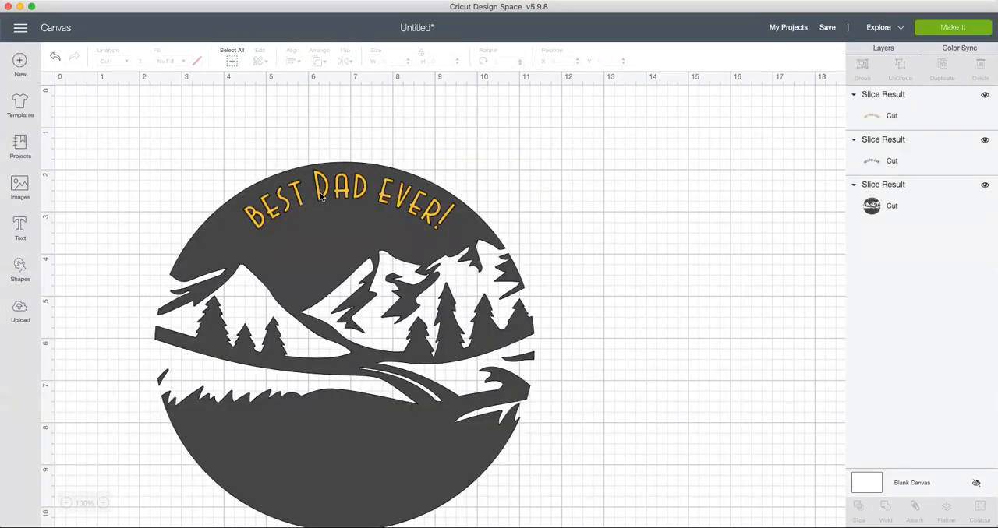
pyautogui.moveTo(319, 196); pyautogui.dragTo(618, 142)
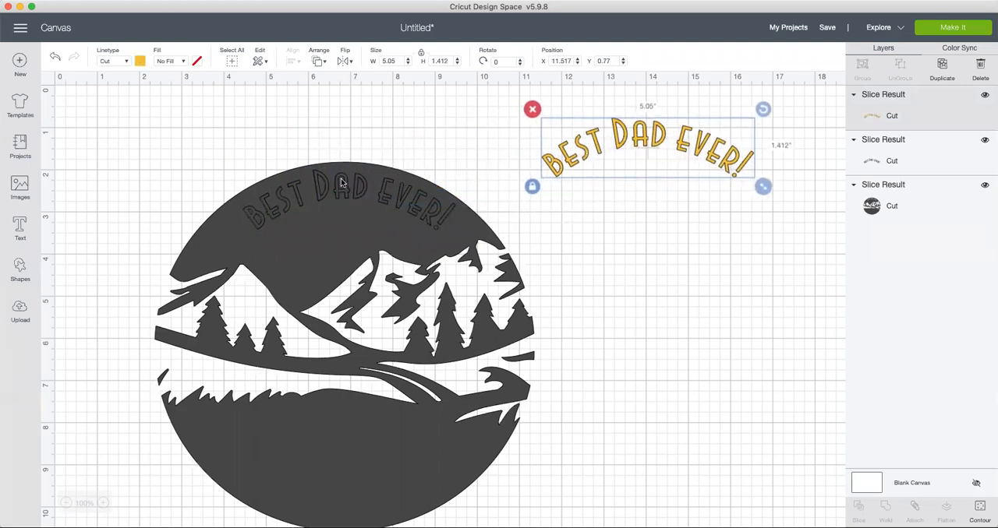
pyautogui.moveTo(328, 197); pyautogui.dragTo(644, 198)
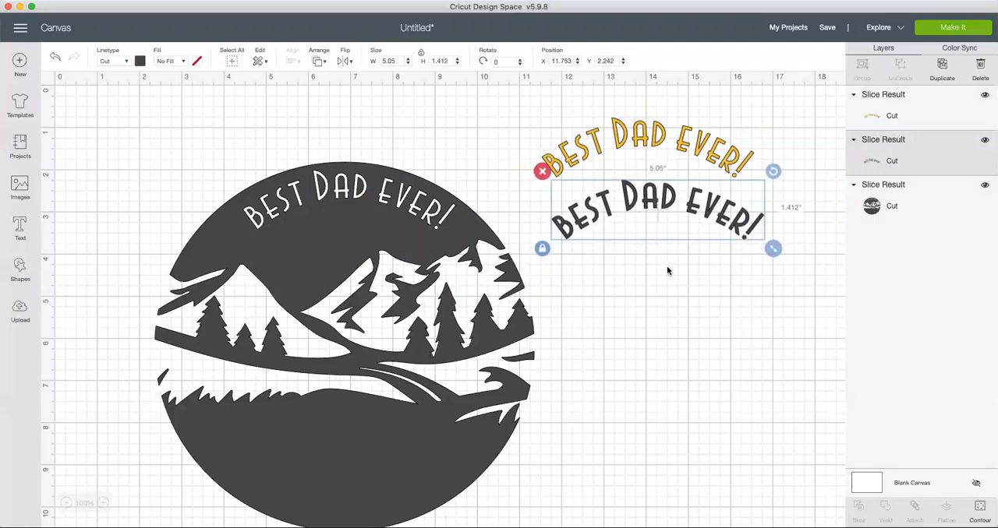
pyautogui.click(678, 264)
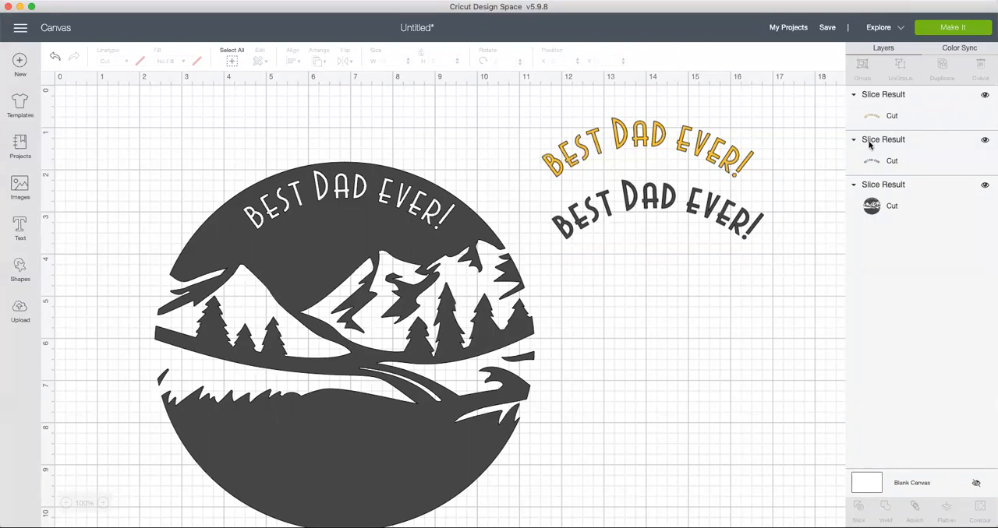
# Step: Hide the two cut-out letter layers and move the sliced circle to about X 1.5 and Y 0.6
pyautogui.click(984, 94)
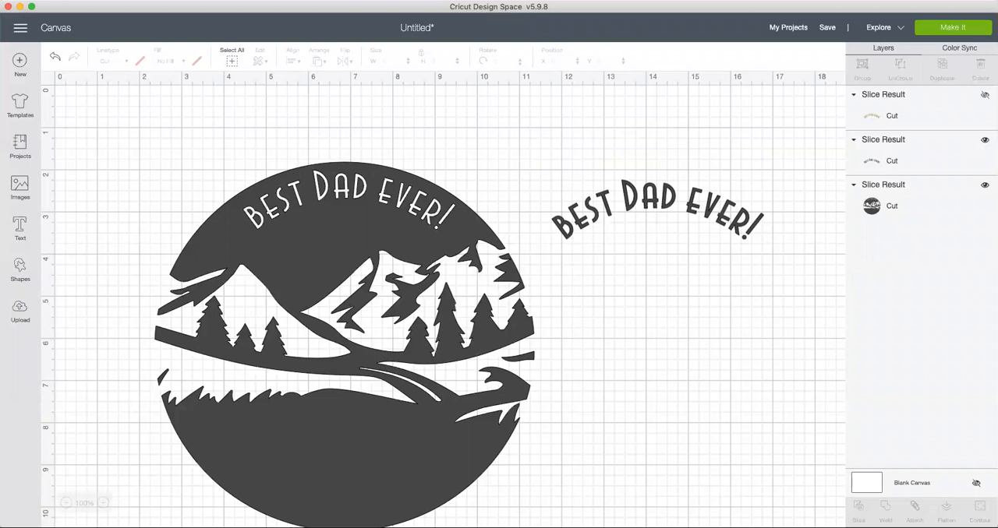
pyautogui.click(984, 140)
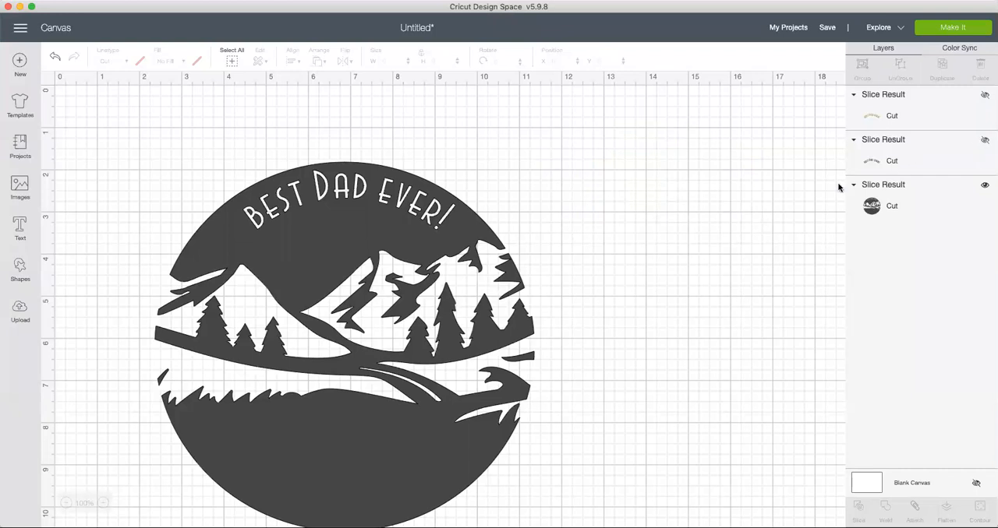
pyautogui.moveTo(314, 231); pyautogui.dragTo(299, 216)
pyautogui.moveTo(282, 180); pyautogui.dragTo(282, 181)
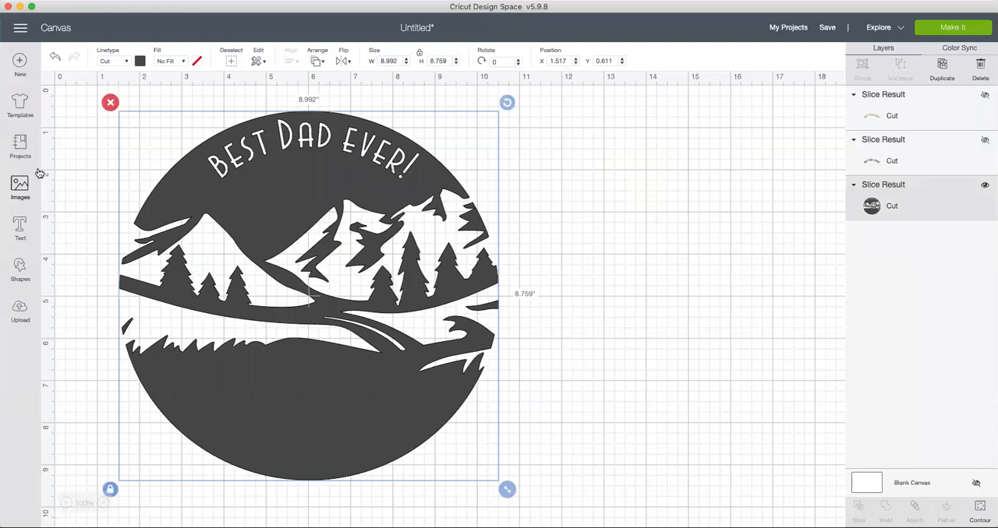
pyautogui.click(20, 224)
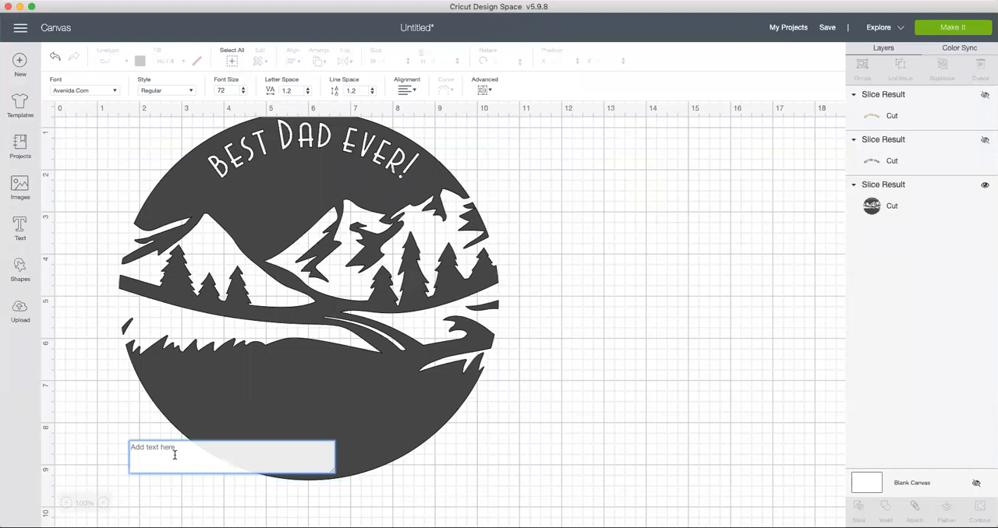
pyautogui.write('Virginia • Devin')
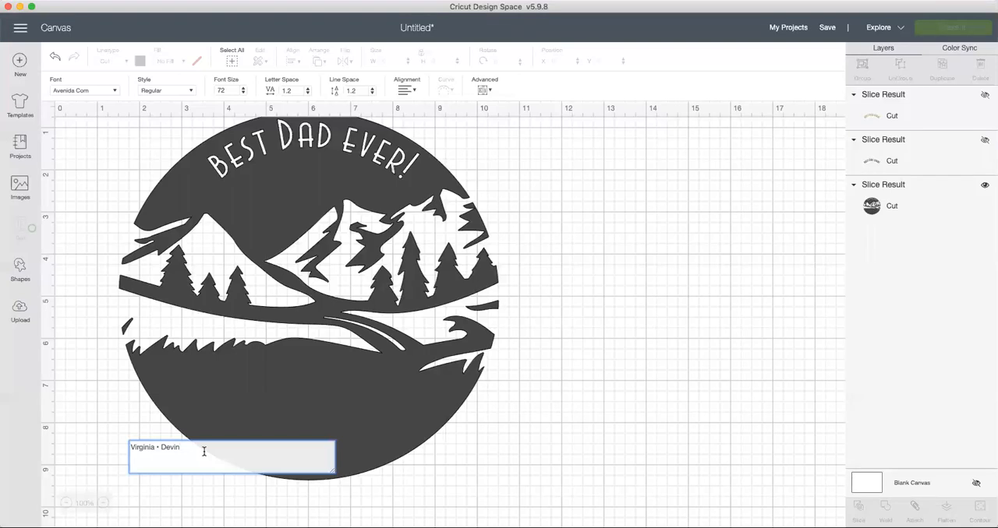
pyautogui.scroll(-10, 478, 496)
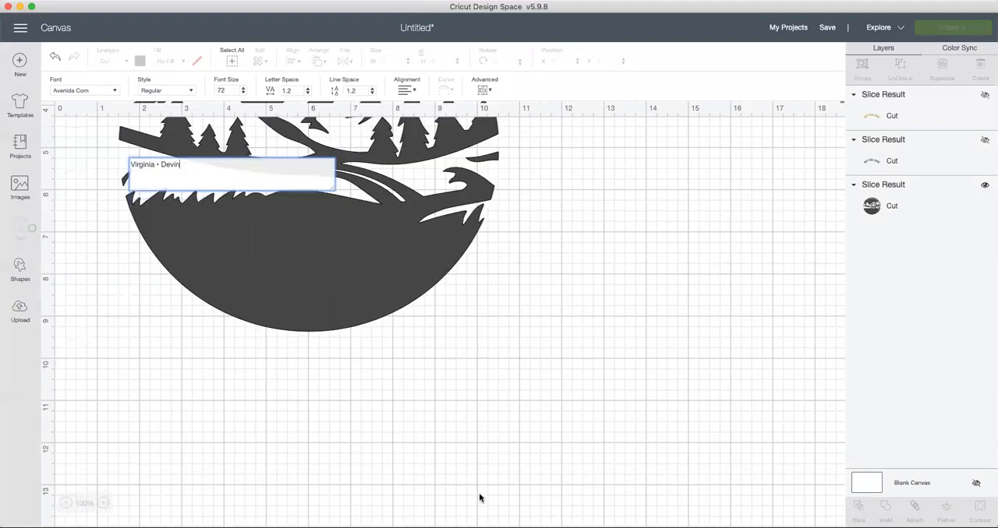
pyautogui.scroll(5, 251, 345)
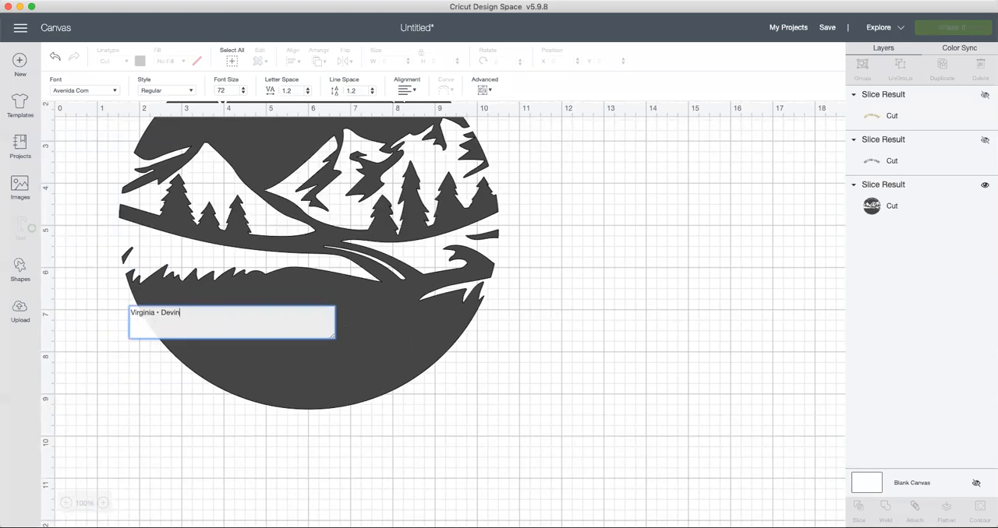
pyautogui.click(523, 417)
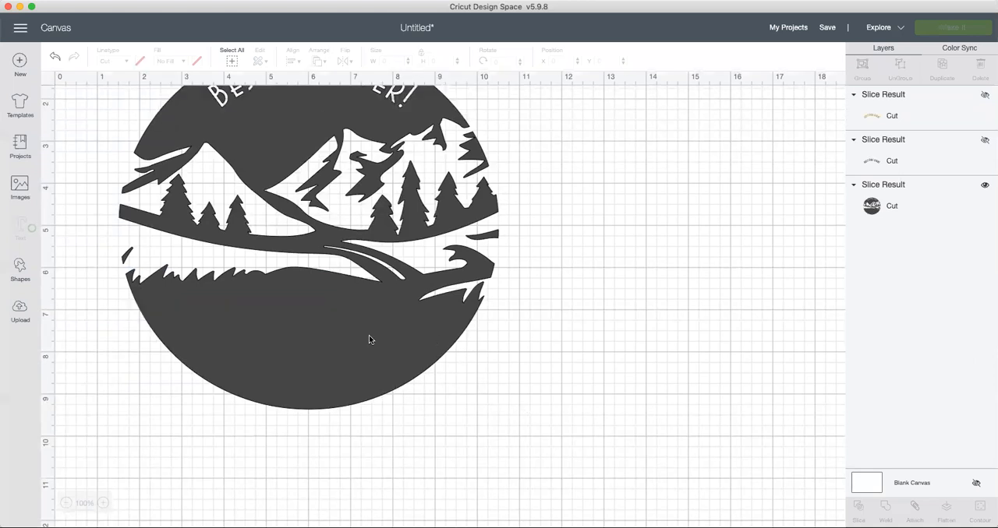
pyautogui.scroll(3, 369, 337)
pyautogui.scroll(-15, 369, 337)
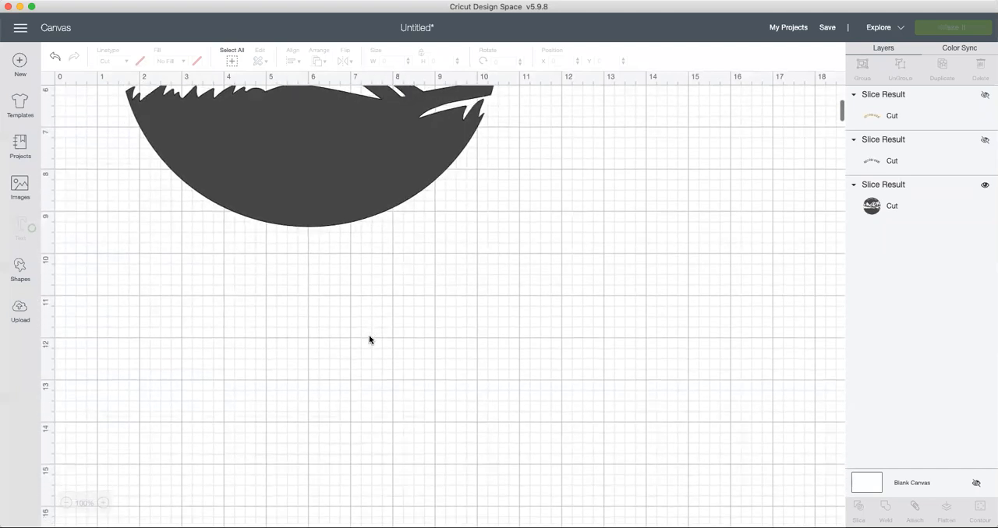
pyautogui.scroll(8, 370, 338)
pyautogui.scroll(5, 370, 339)
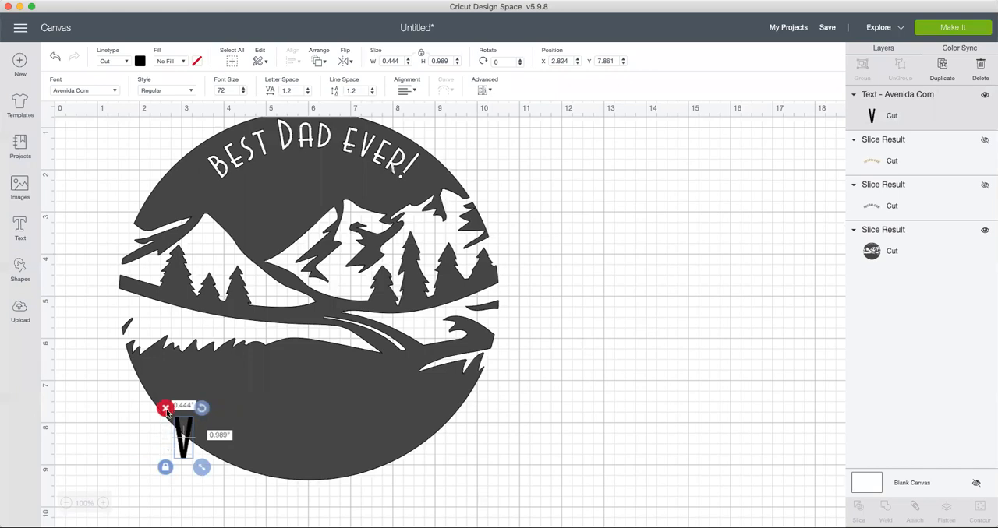
pyautogui.click(165, 408)
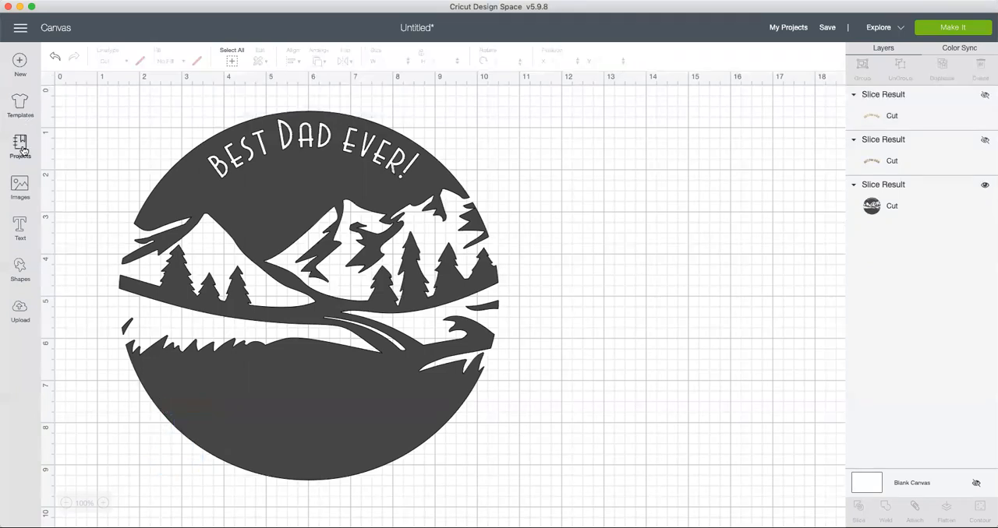
# Step: Try to add a text box with two first names separated by a bullet near the circle's lower edge
pyautogui.click(20, 234)
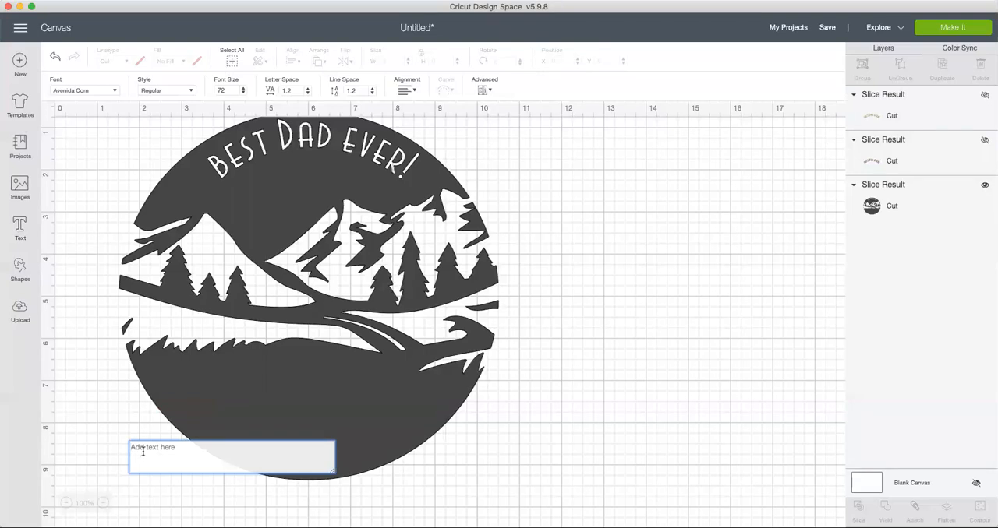
pyautogui.write('Virginia • Devin')
pyautogui.click(421, 481)
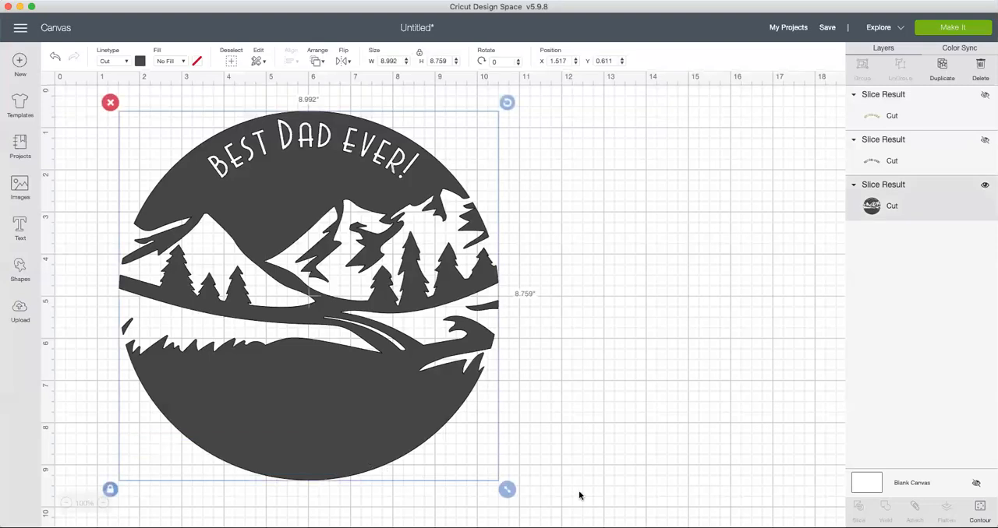
pyautogui.click(576, 433)
pyautogui.scroll(-7, 575, 432)
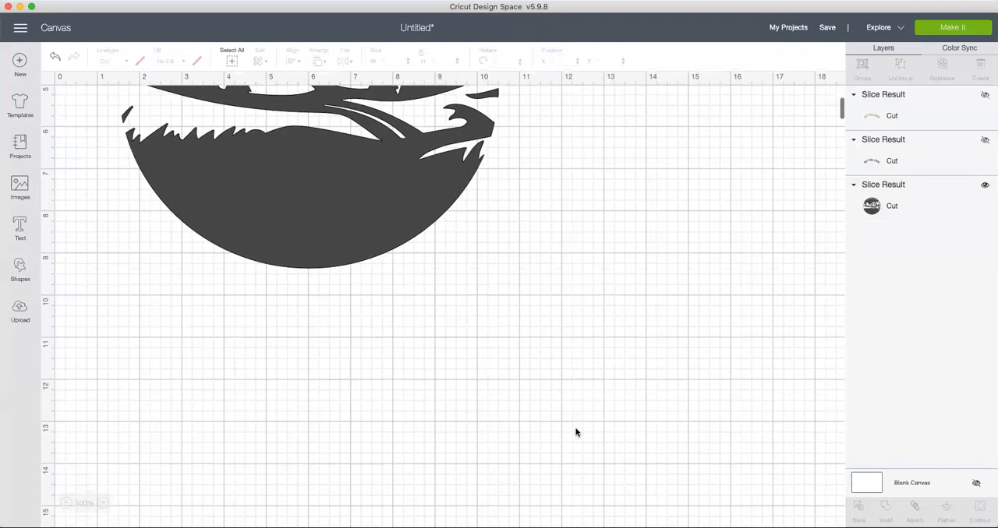
pyautogui.scroll(4, 575, 431)
pyautogui.scroll(4, 575, 432)
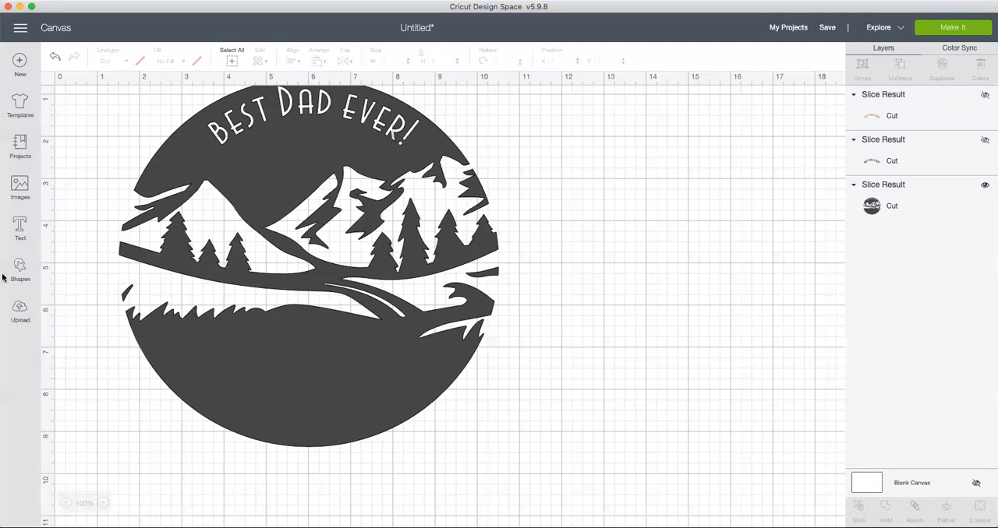
# Step: Add a text with the two first names separated by a bullet over the lower part of the circle
pyautogui.click(20, 228)
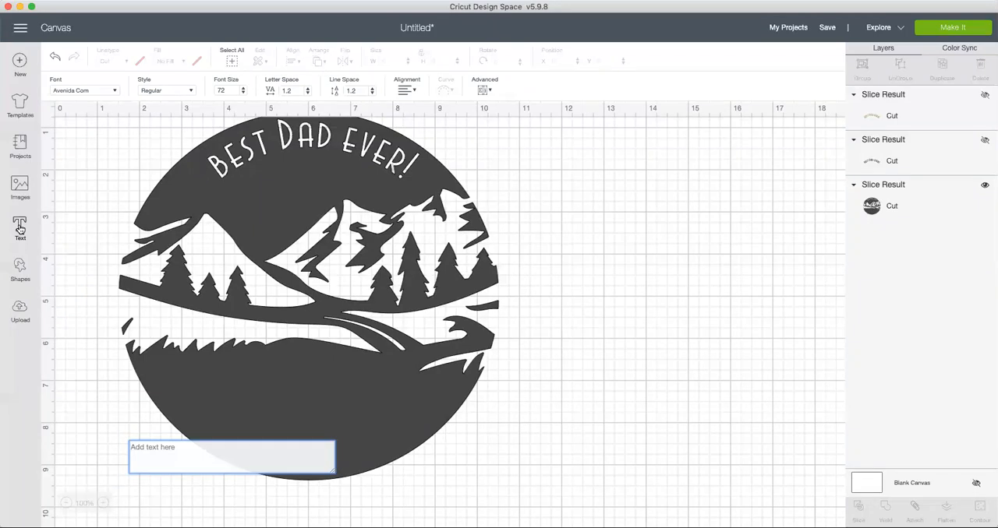
pyautogui.write('Virginia Devin')
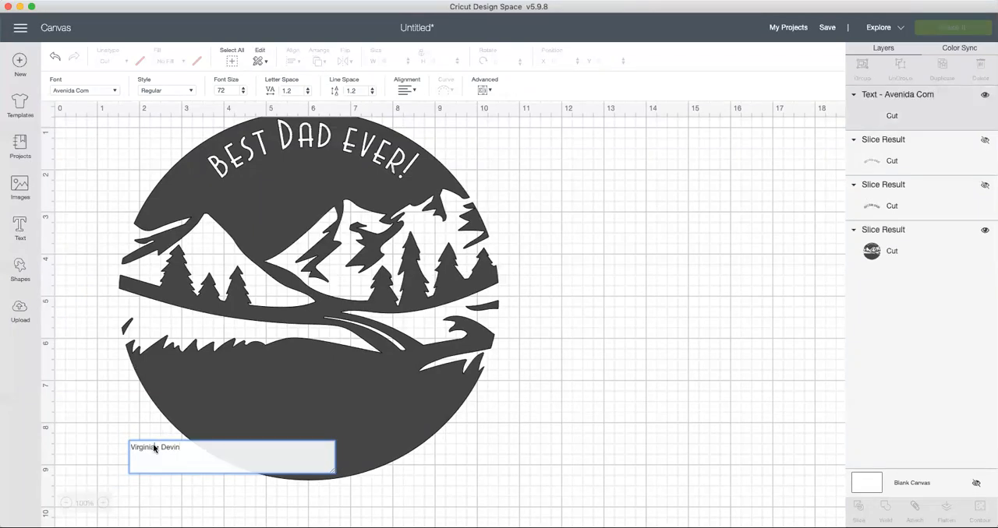
pyautogui.click(510, 438)
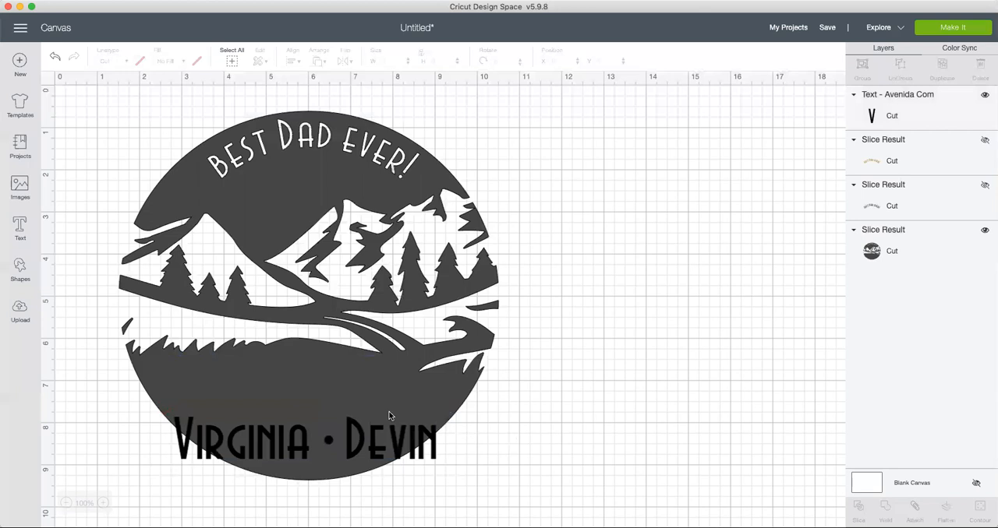
# Step: Change the material colour of the names text to yellow
pyautogui.click(272, 445)
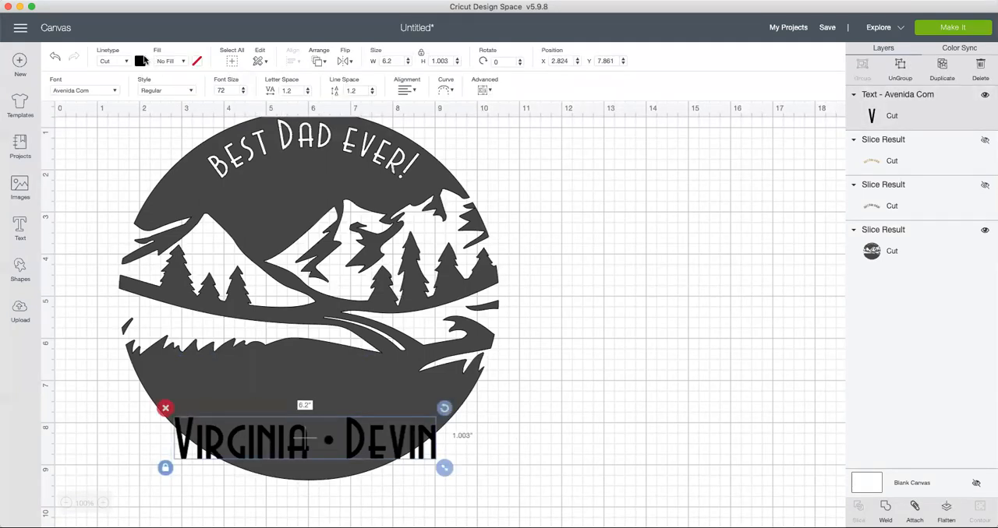
pyautogui.click(140, 61)
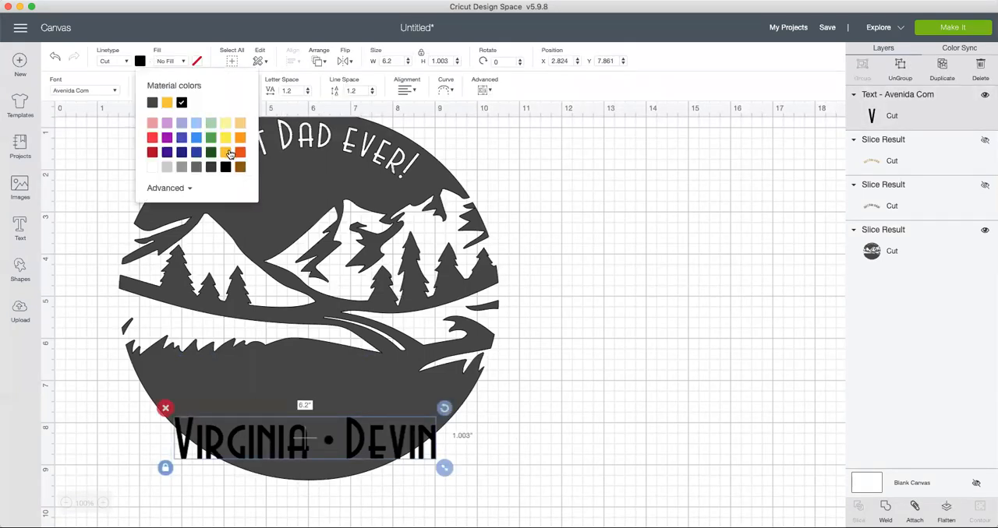
pyautogui.click(228, 152)
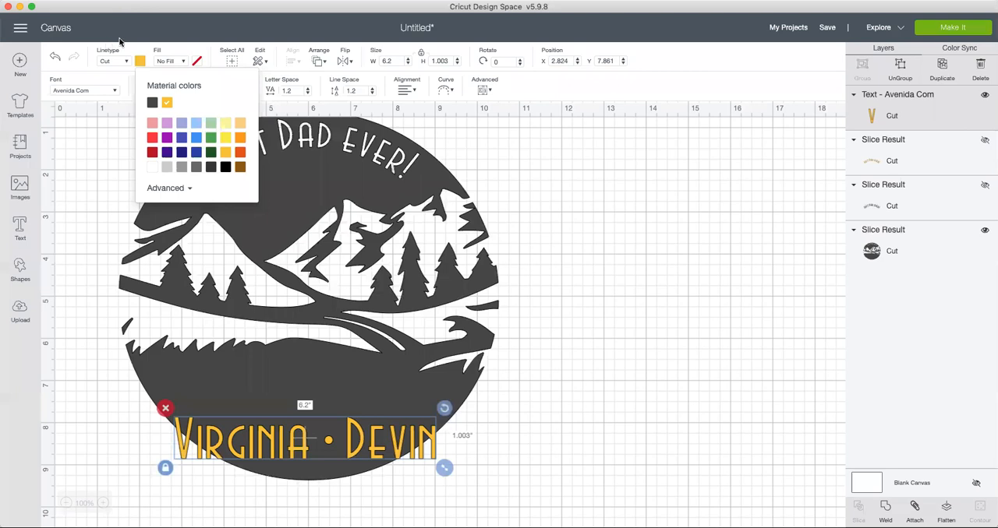
pyautogui.click(591, 389)
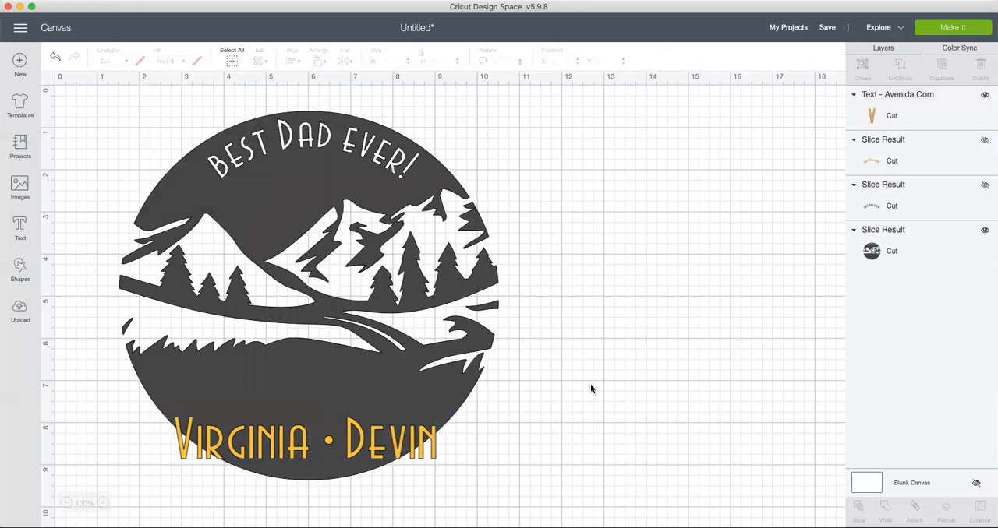
# Step: Recolour the names text black and return it to yellow
pyautogui.click(302, 450)
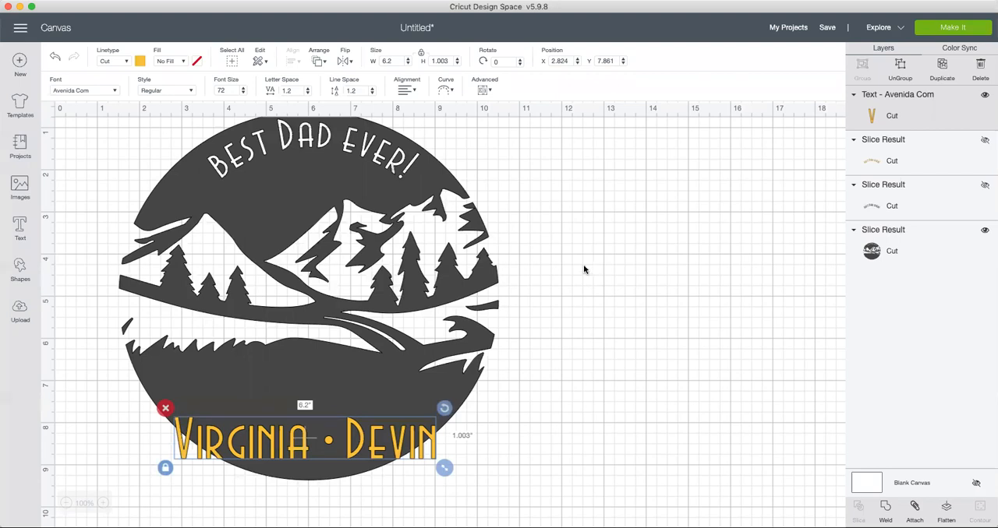
pyautogui.click(139, 60)
pyautogui.click(226, 168)
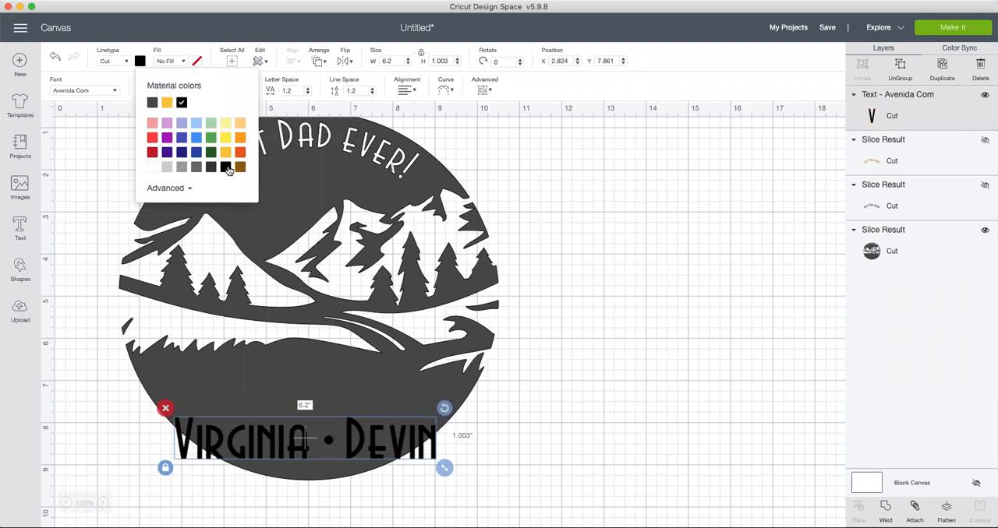
pyautogui.click(595, 442)
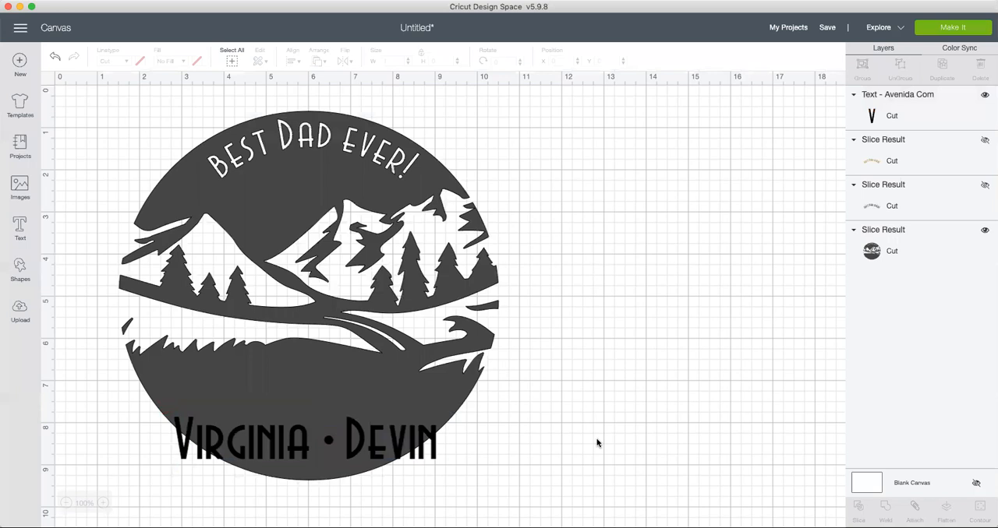
pyautogui.click(393, 439)
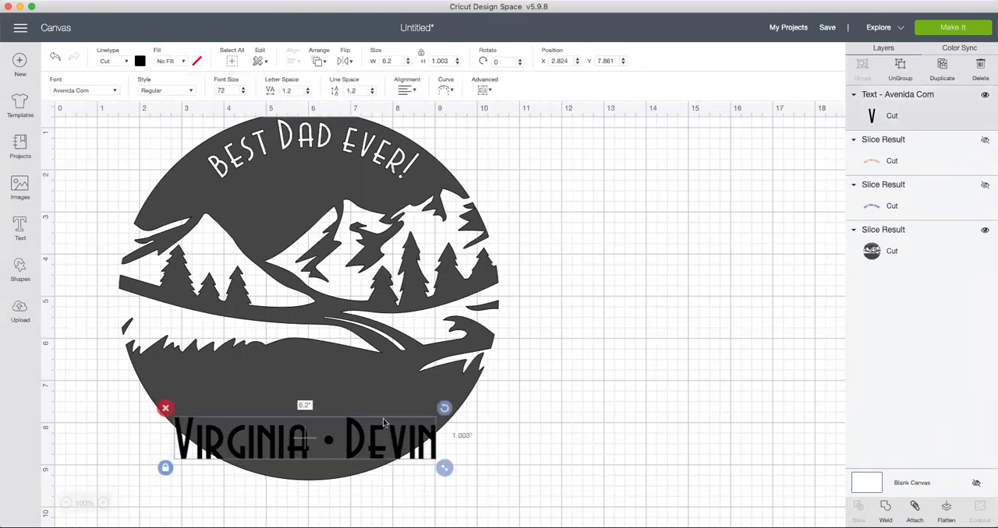
pyautogui.click(138, 62)
pyautogui.click(227, 155)
pyautogui.click(565, 491)
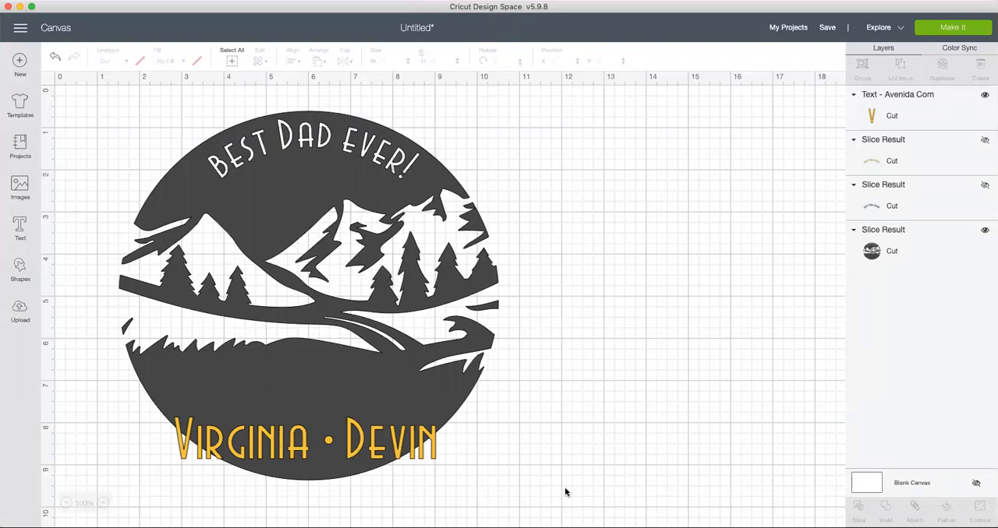
# Step: Shrink the names text to about 5.4 by 0.88 inches and centre it near the circle's lower edge, at about X 3.2 and Y 8.1
pyautogui.click(361, 440)
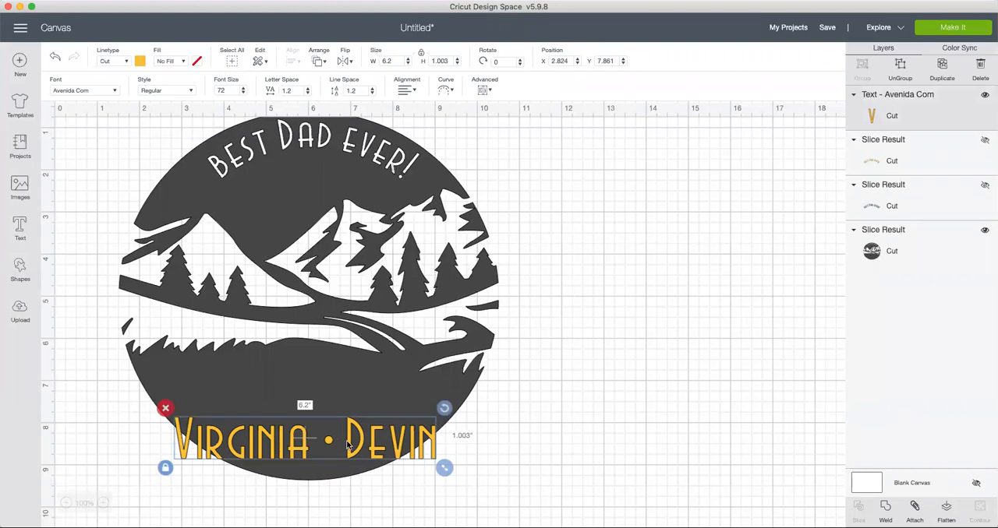
pyautogui.moveTo(350, 447); pyautogui.dragTo(355, 452)
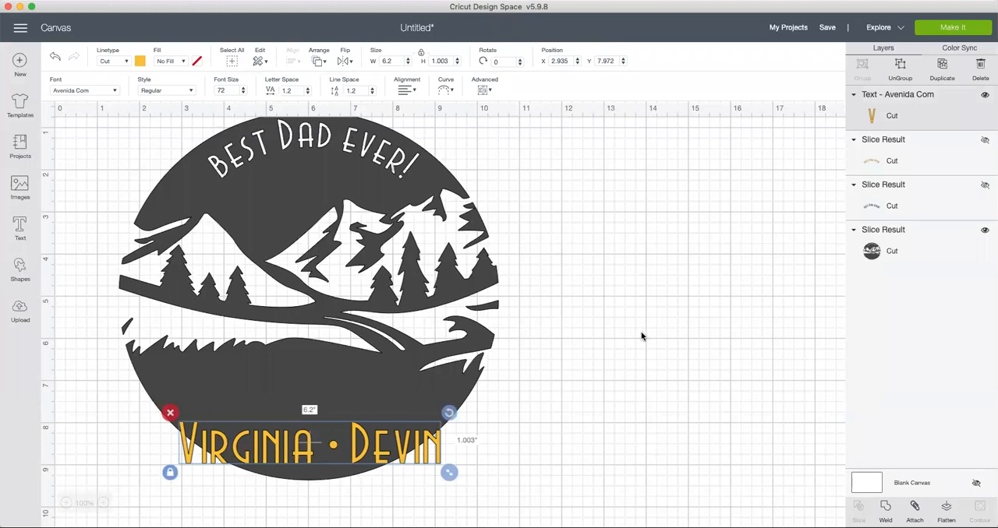
pyautogui.moveTo(450, 472); pyautogui.dragTo(417, 441)
pyautogui.moveTo(334, 454); pyautogui.dragTo(346, 461)
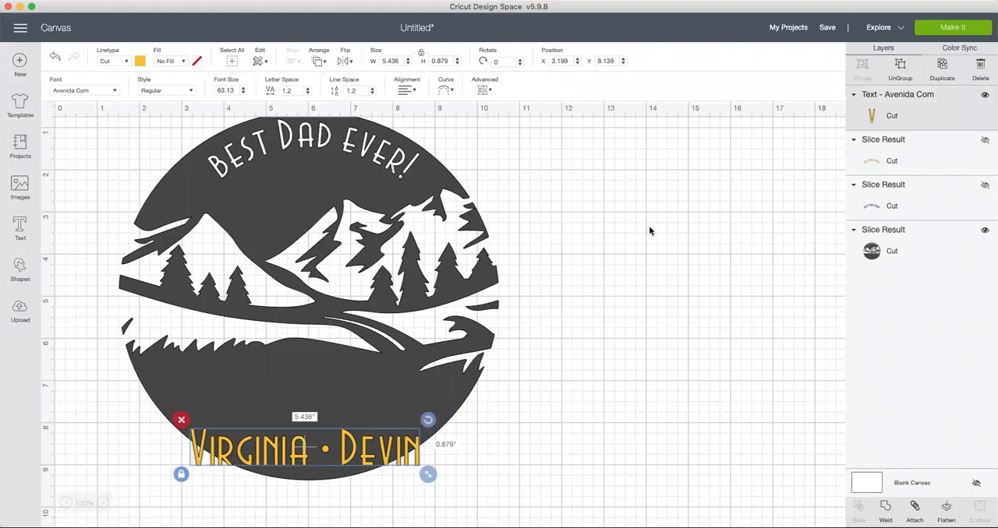
# Step: Curve the names text along the circle's lower edge with a diameter of -6.391 and shift the circle to about X 1.42 to centre it
pyautogui.click(443, 85)
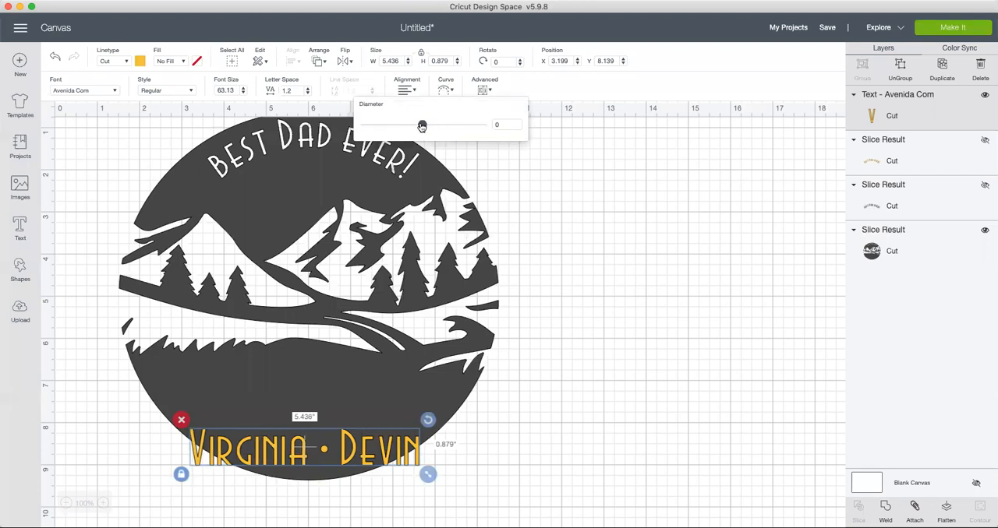
pyautogui.moveTo(421, 126); pyautogui.dragTo(384, 125)
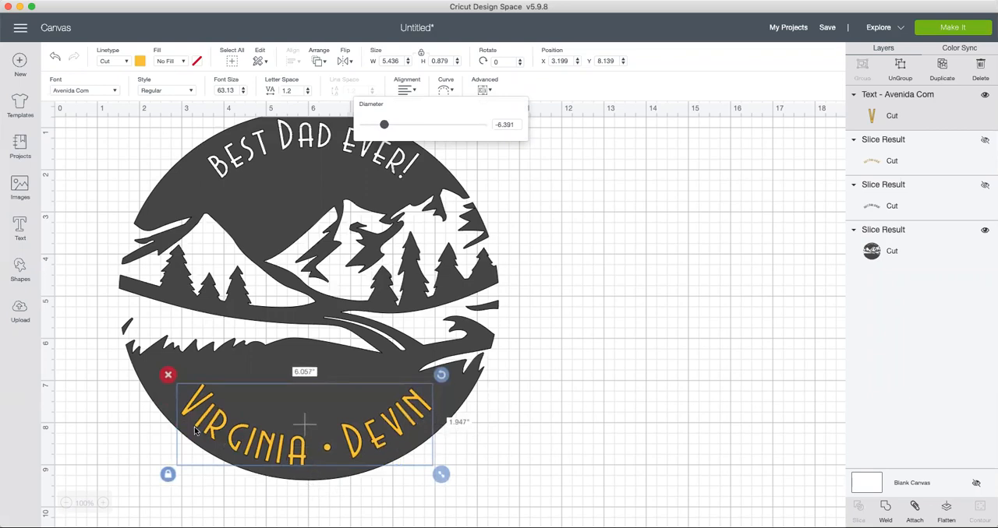
pyautogui.click(357, 451)
pyautogui.moveTo(357, 450); pyautogui.dragTo(352, 450)
pyautogui.click(640, 434)
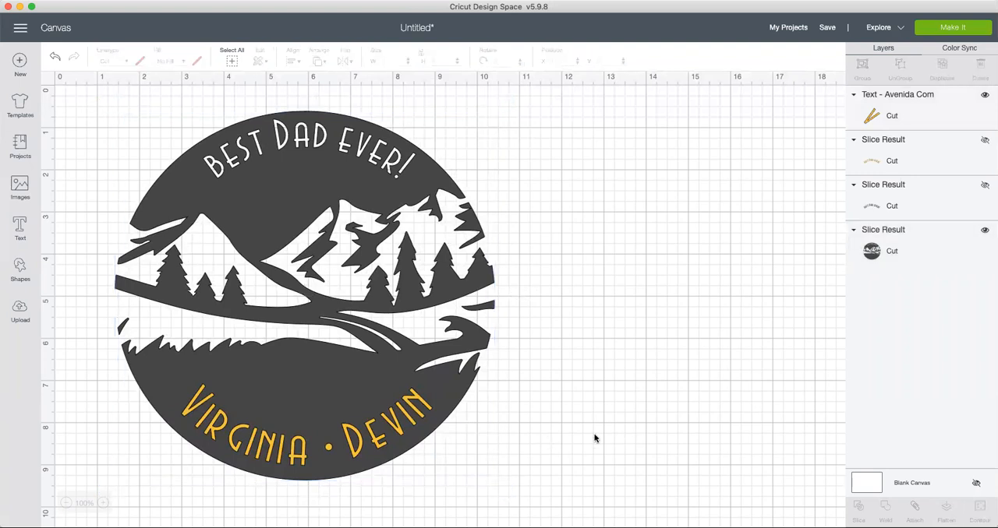
# Step: Flatten the curve of the names text slightly to a diameter of -6.88
pyautogui.click(364, 449)
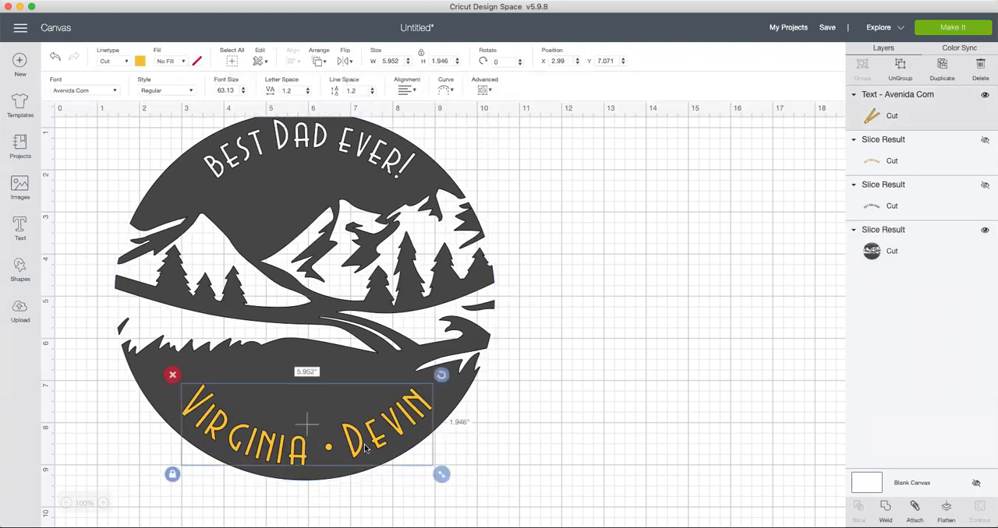
pyautogui.click(446, 92)
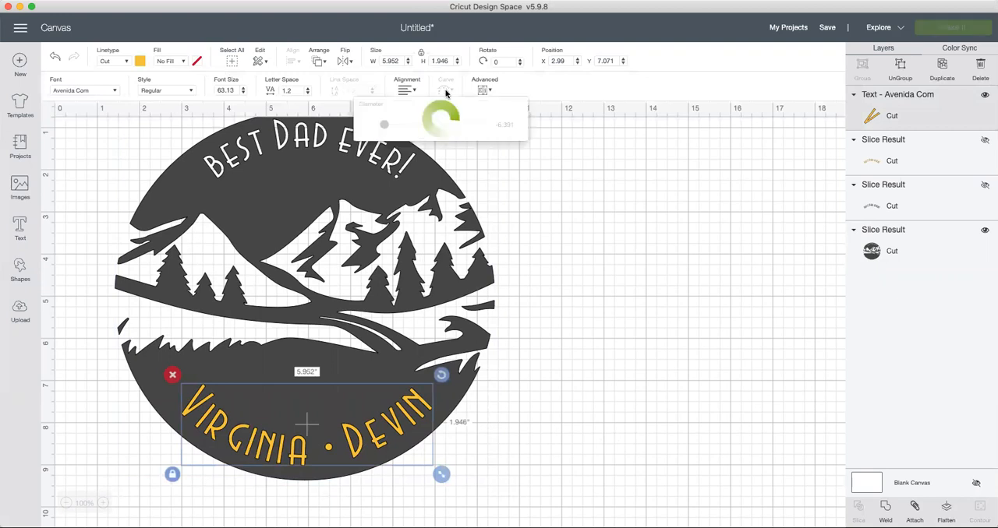
pyautogui.moveTo(383, 126); pyautogui.dragTo(386, 126)
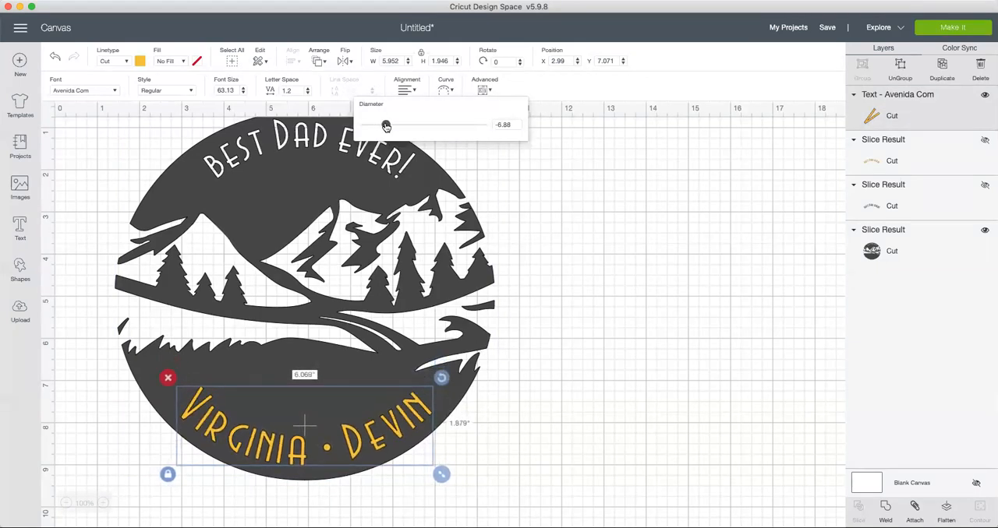
pyautogui.click(542, 390)
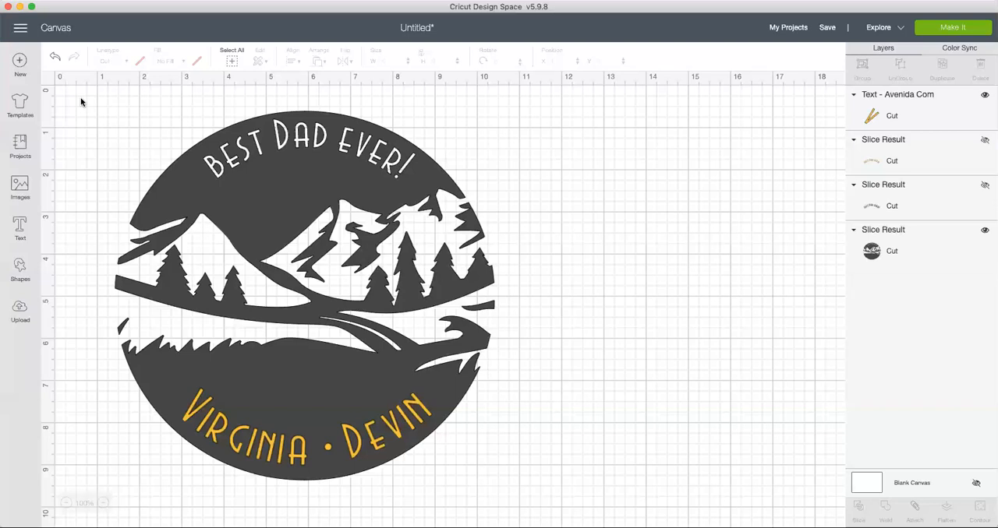
# Step: Slice the curved names out of the circle and move the yellow and dark letter pieces onto the empty canvas beside it
pyautogui.moveTo(81, 100); pyautogui.dragTo(544, 508)
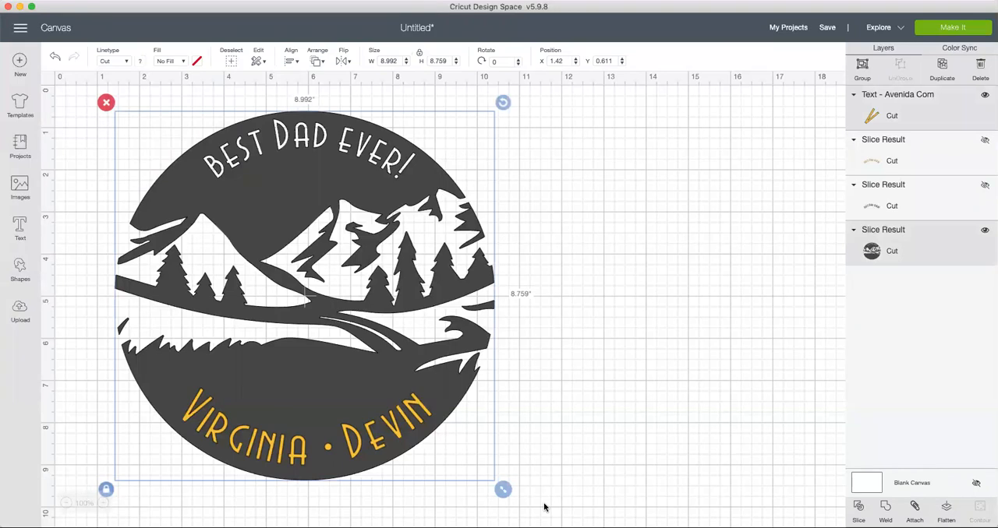
pyautogui.click(858, 508)
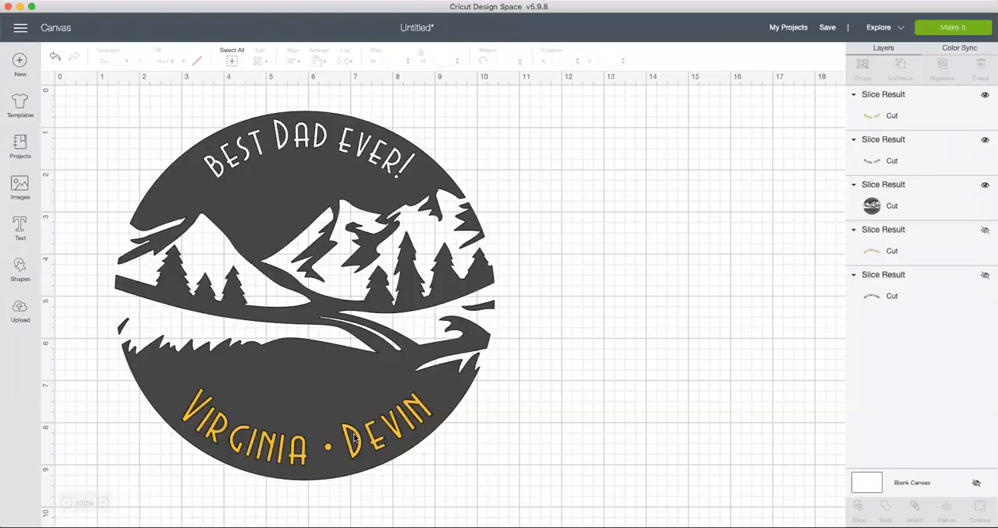
pyautogui.moveTo(357, 438); pyautogui.dragTo(707, 322)
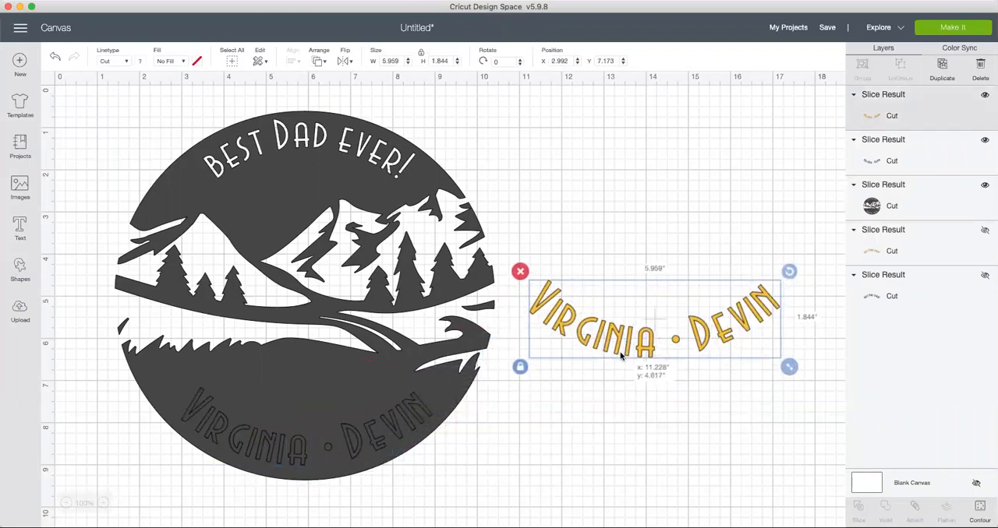
pyautogui.moveTo(332, 433); pyautogui.dragTo(658, 431)
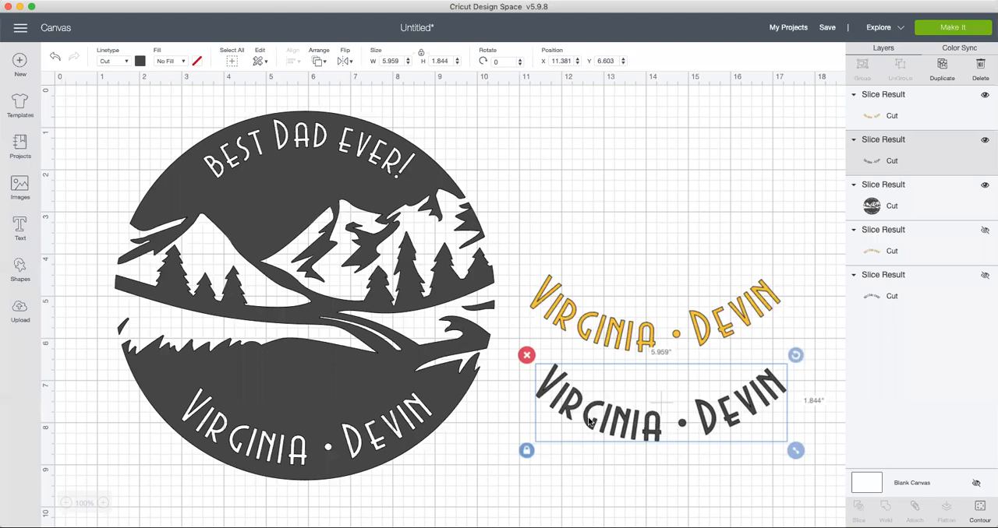
# Step: Recolour the dark name pieces white and place them on the circle above the cut-out names, at about X 2.9 and Y 5.6
pyautogui.click(139, 61)
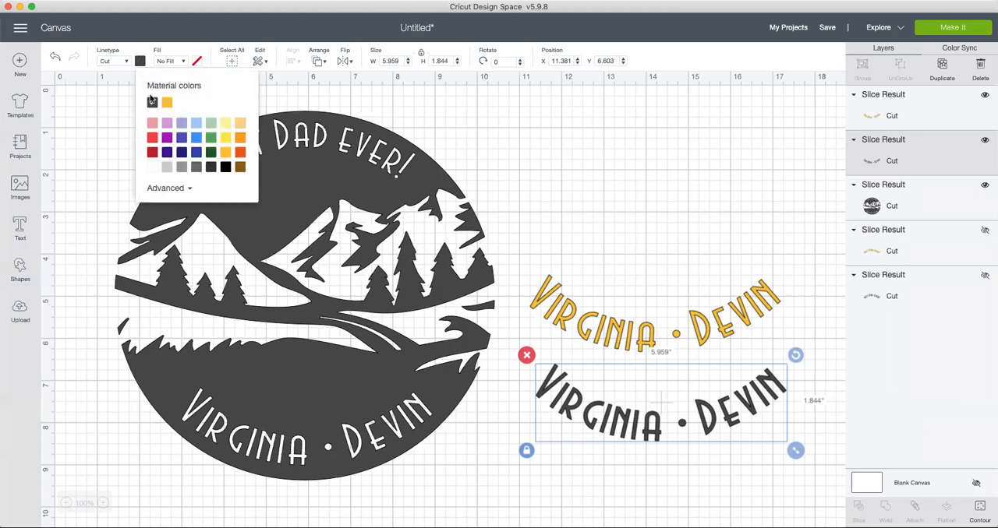
pyautogui.click(152, 166)
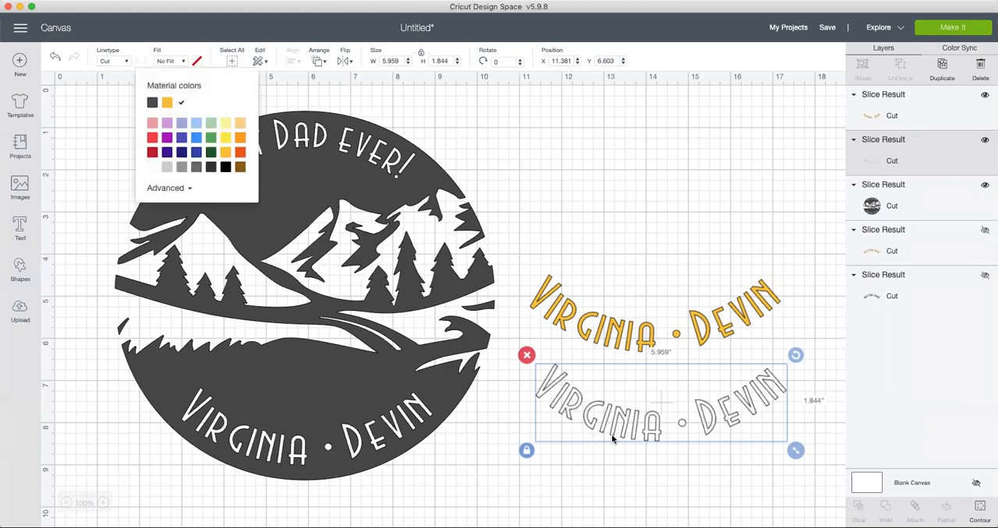
pyautogui.moveTo(621, 429); pyautogui.dragTo(244, 389)
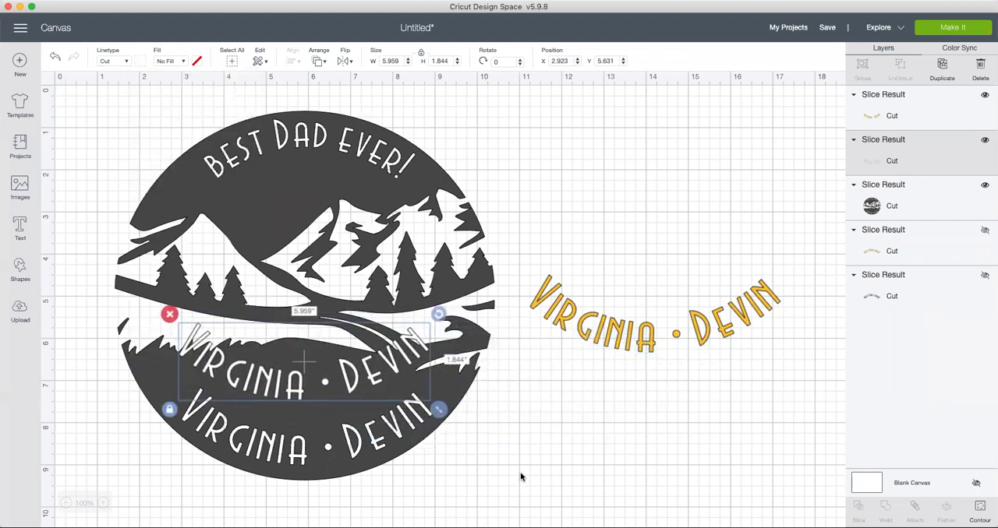
# Step: Hide the yellow cut-out names layer
pyautogui.click(658, 336)
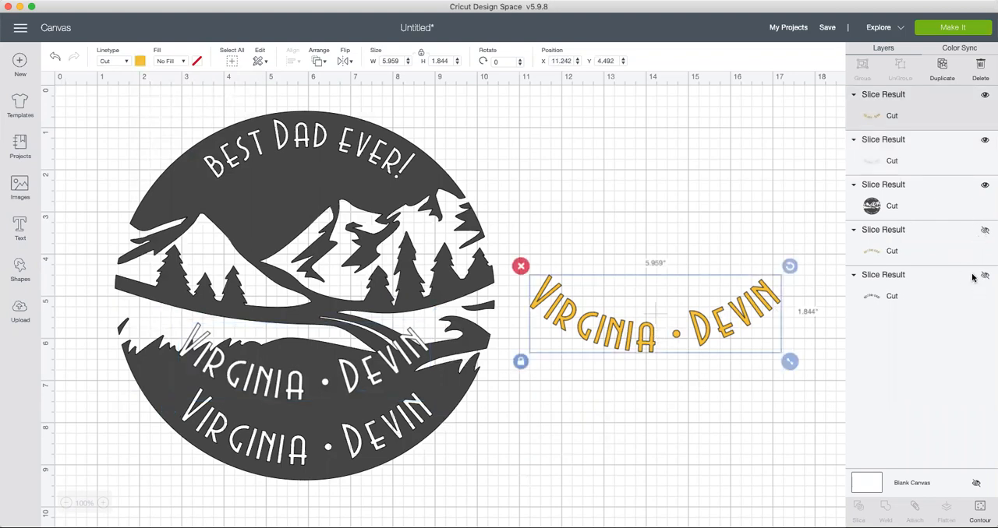
pyautogui.click(982, 96)
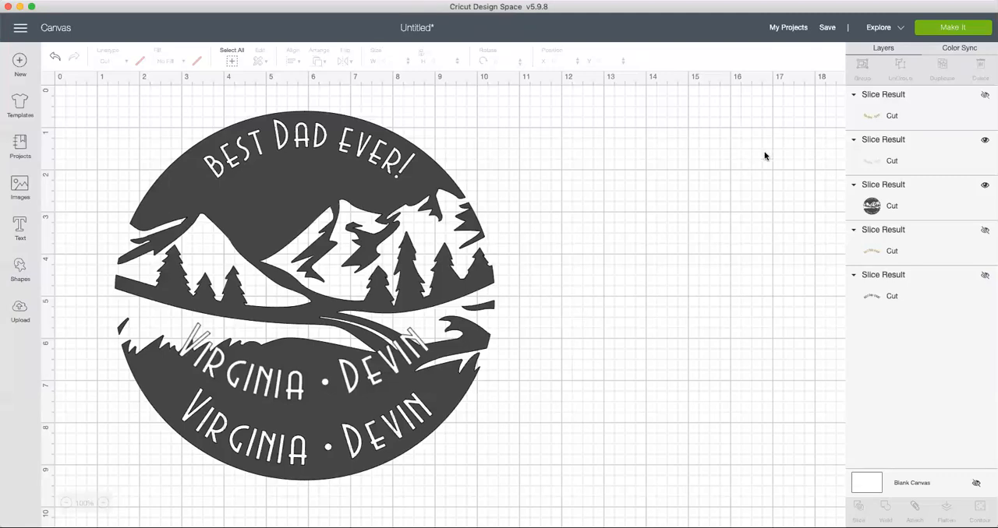
# Step: Preview both cutting mats of the project, including the dark circle's mat, and return to the canvas without cutting
pyautogui.click(970, 29)
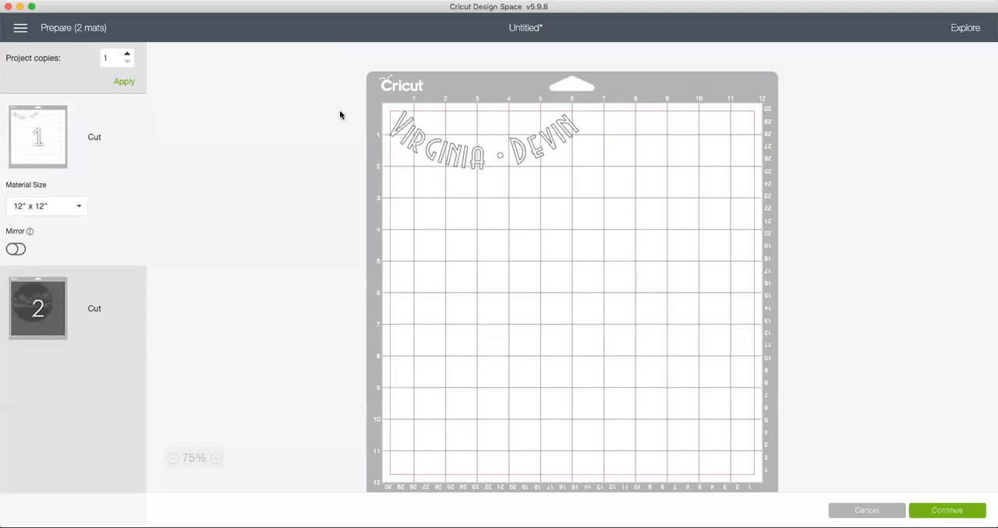
pyautogui.click(47, 326)
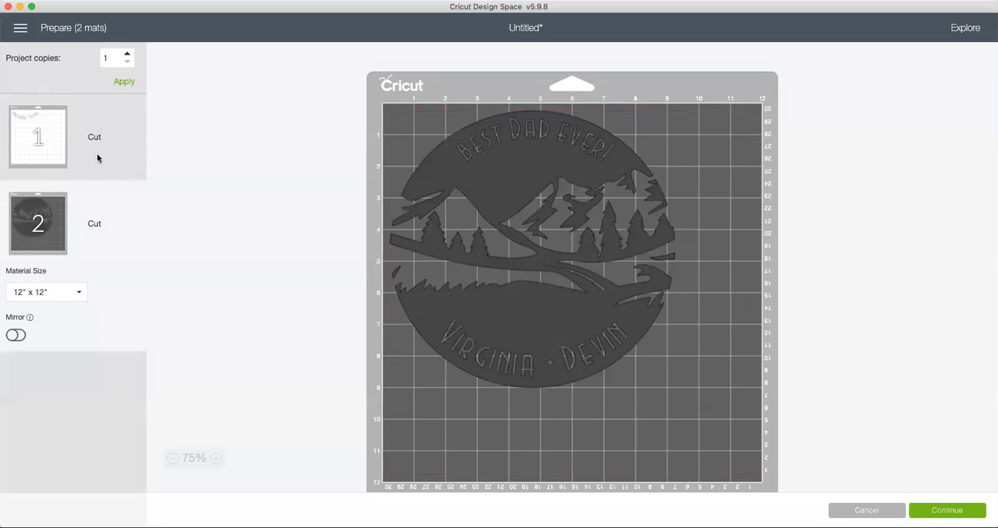
pyautogui.click(866, 511)
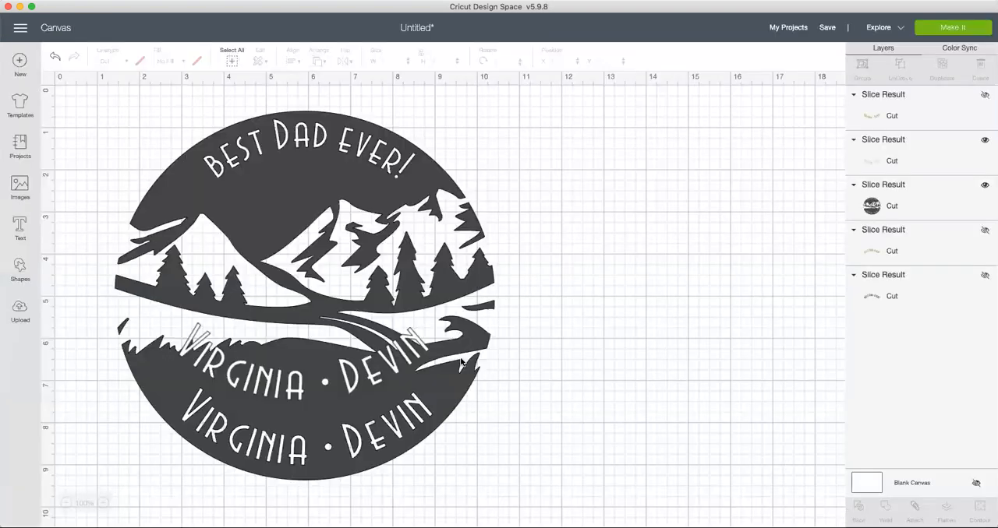
# Step: Move the white name pieces off the circle and delete them, and shift the circle to about X 0.89 and Y 0.53
pyautogui.moveTo(277, 386); pyautogui.dragTo(598, 283)
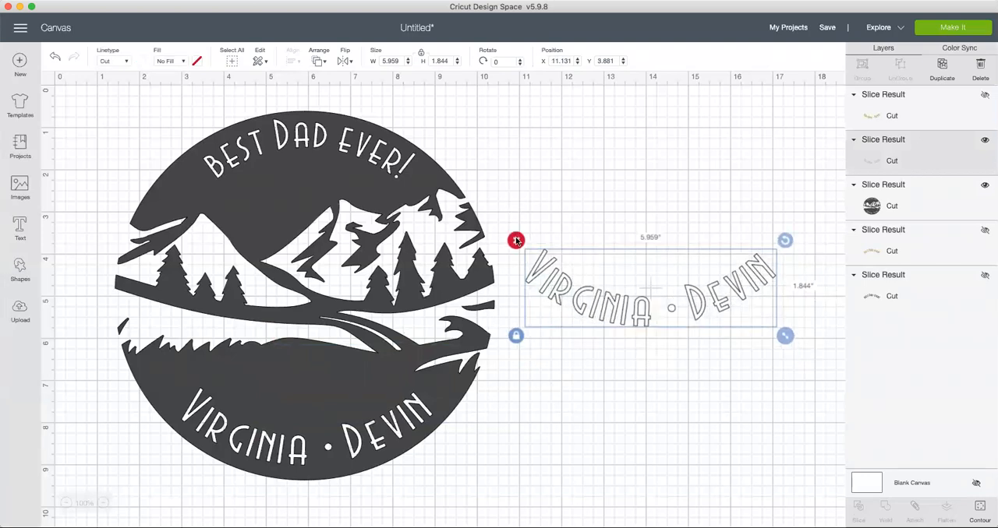
pyautogui.click(515, 238)
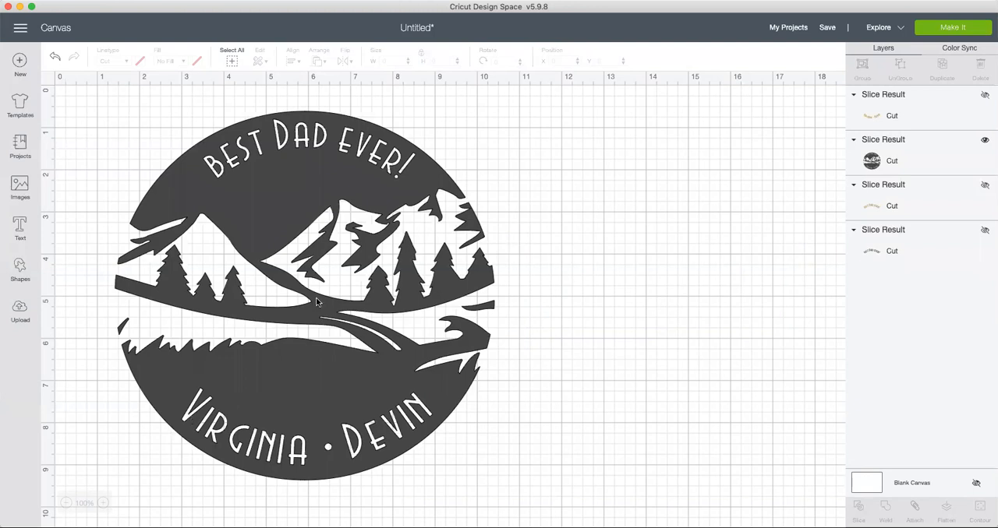
pyautogui.moveTo(305, 180); pyautogui.dragTo(263, 174)
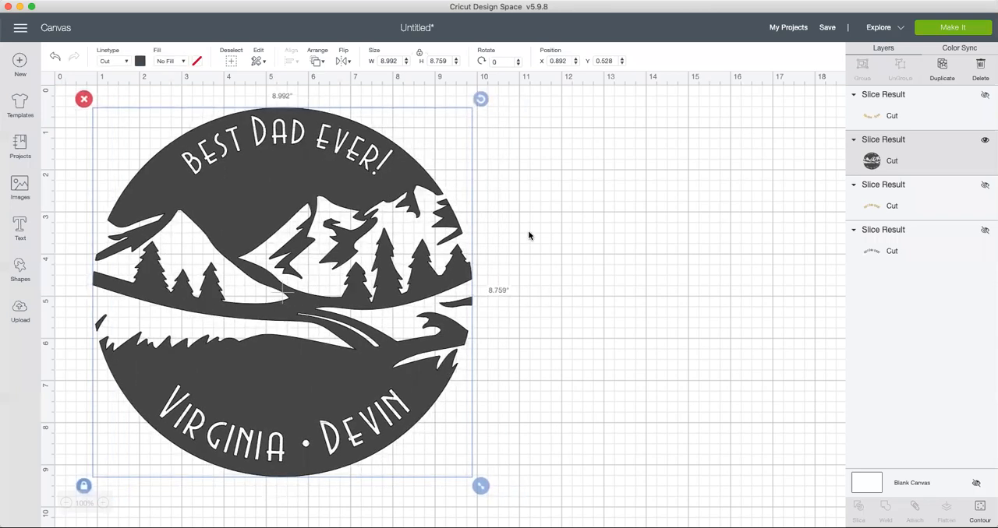
pyautogui.click(528, 235)
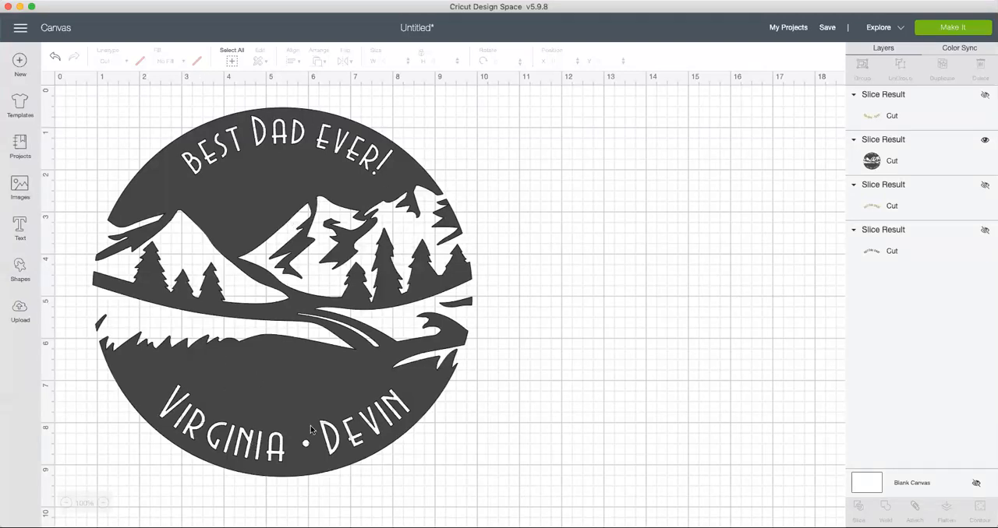
# Step: Prepare the design for cutting with its mat mirrored, and choose Air 2 : E840 Bluetooth as the machine
pyautogui.click(940, 30)
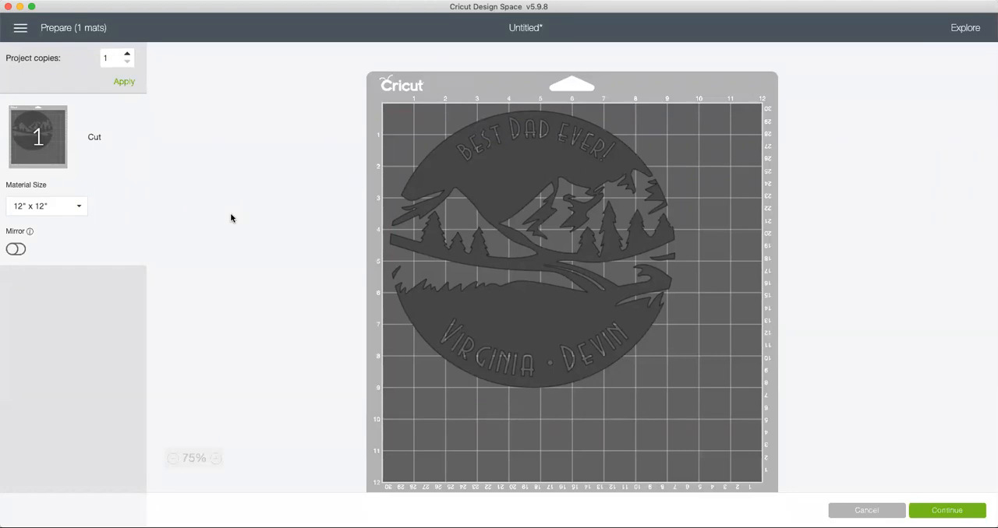
pyautogui.click(14, 249)
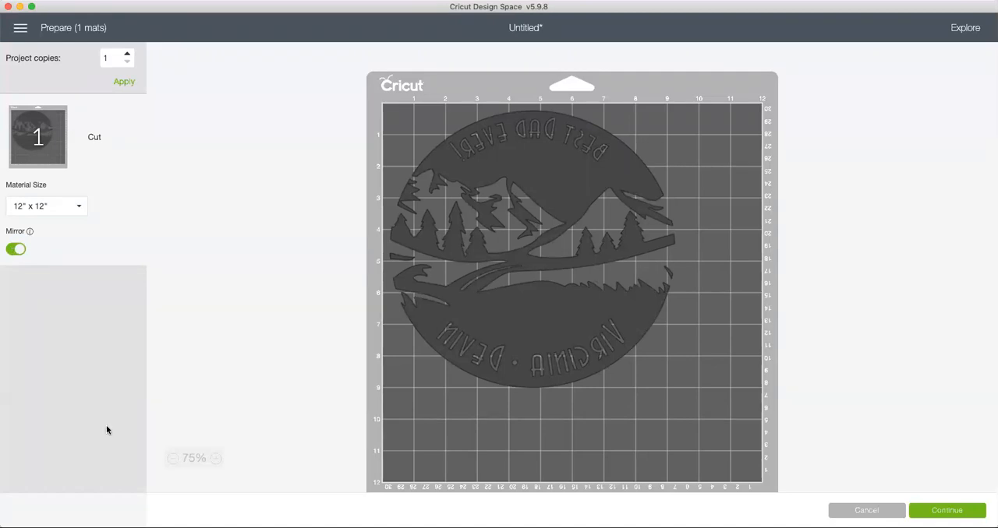
pyautogui.click(942, 511)
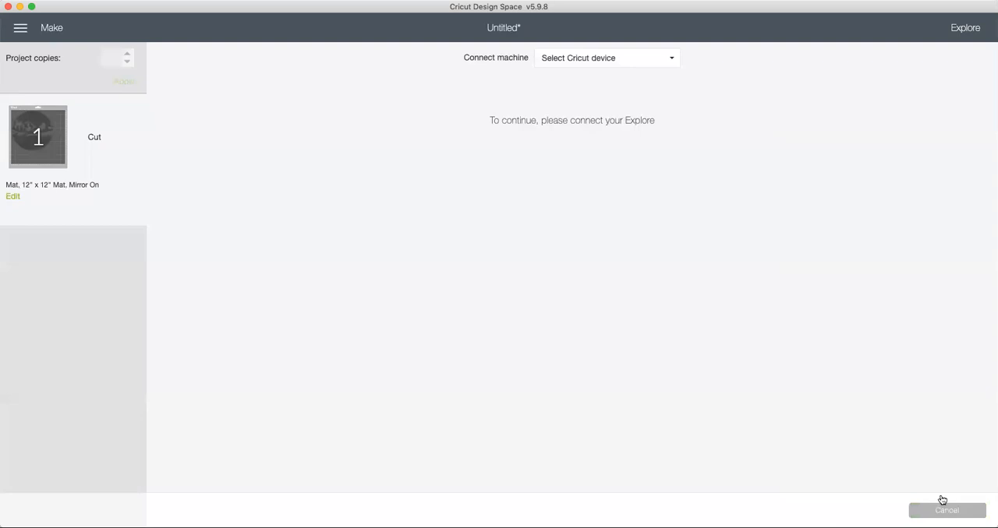
pyautogui.click(672, 62)
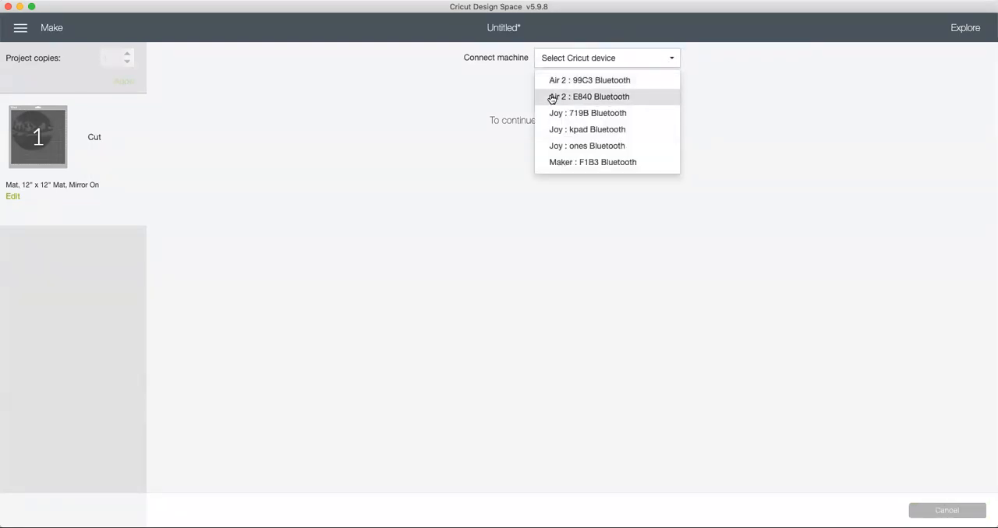
pyautogui.click(604, 98)
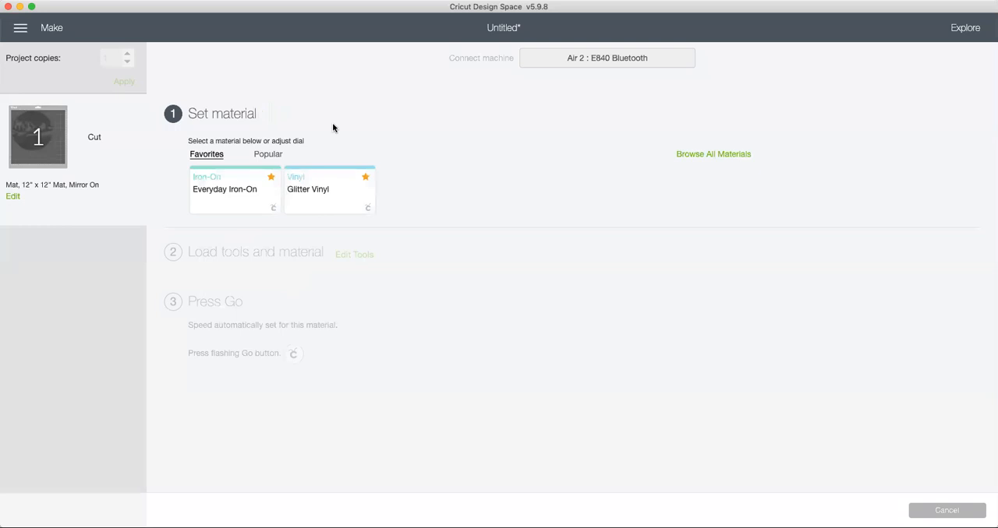
# Step: Set the cutting material to Infusible Ink Transfer Sheet from the full list of materials
pyautogui.click(724, 153)
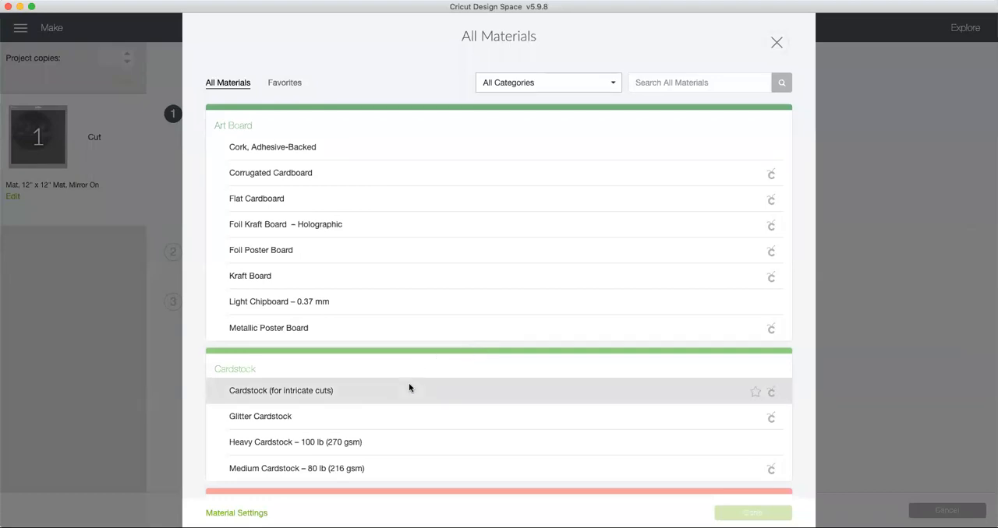
pyautogui.scroll(-2, 408, 383)
pyautogui.scroll(-2, 409, 388)
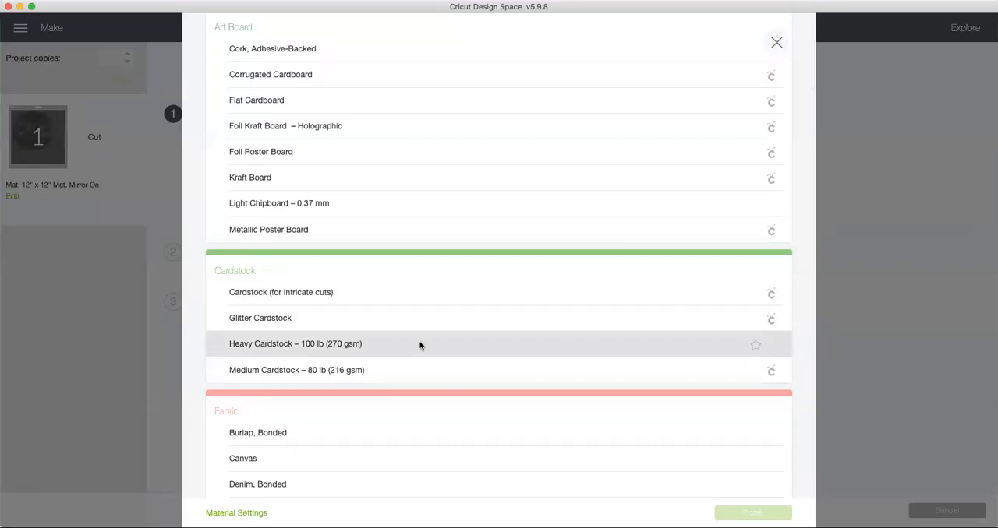
pyautogui.scroll(-5, 419, 345)
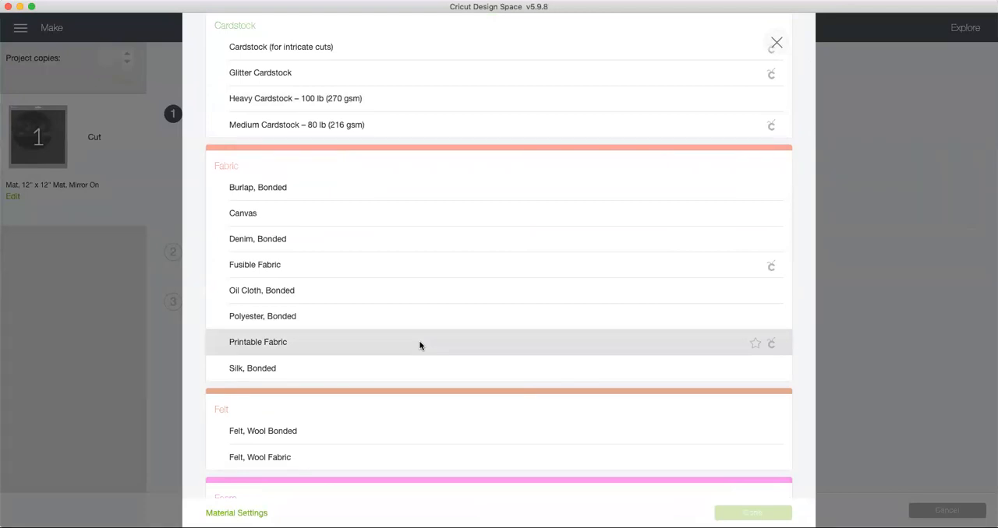
pyautogui.scroll(-7, 420, 345)
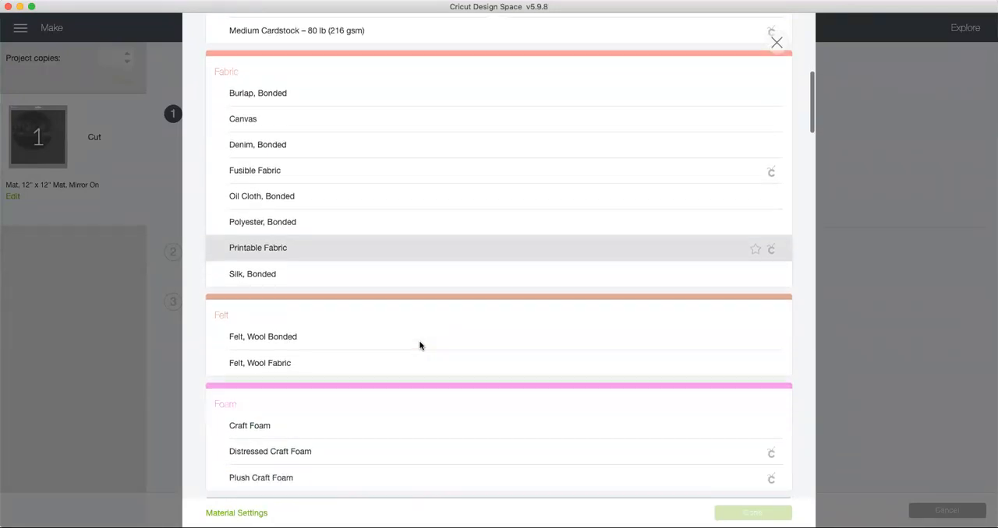
pyautogui.scroll(-4, 419, 345)
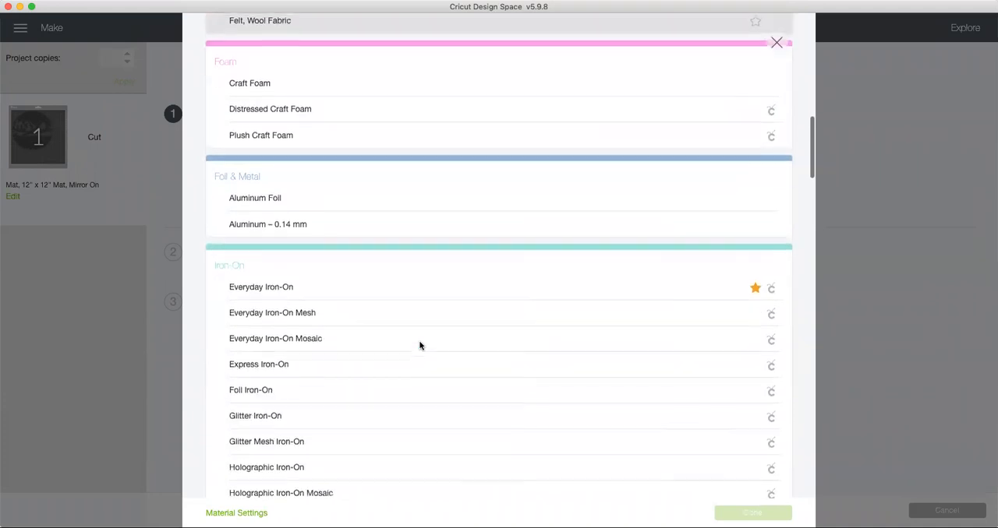
pyautogui.scroll(-3, 420, 346)
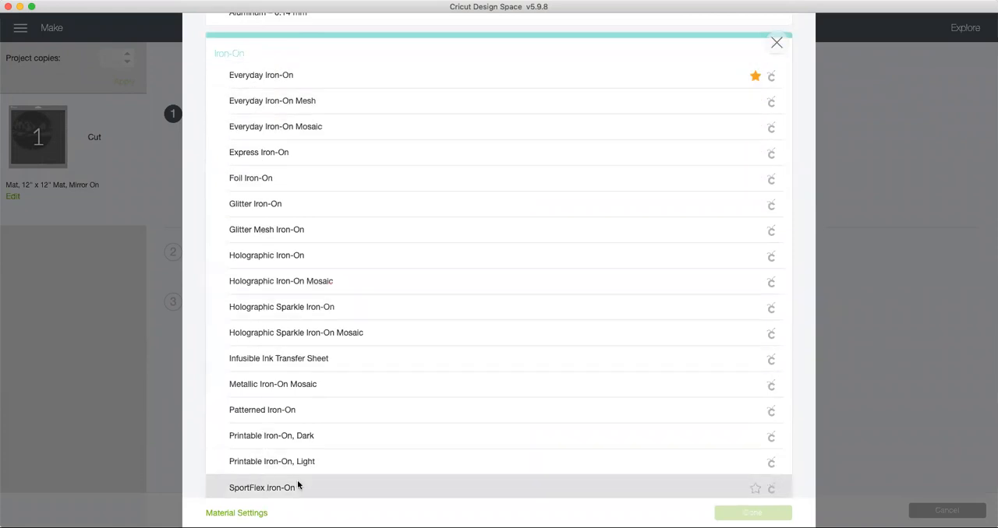
pyautogui.scroll(-1, 414, 410)
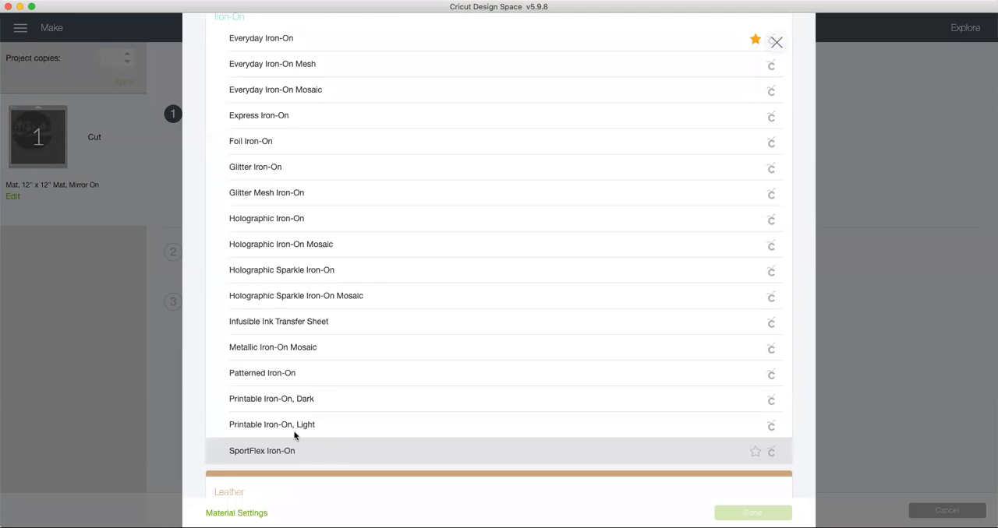
pyautogui.scroll(5, 269, 209)
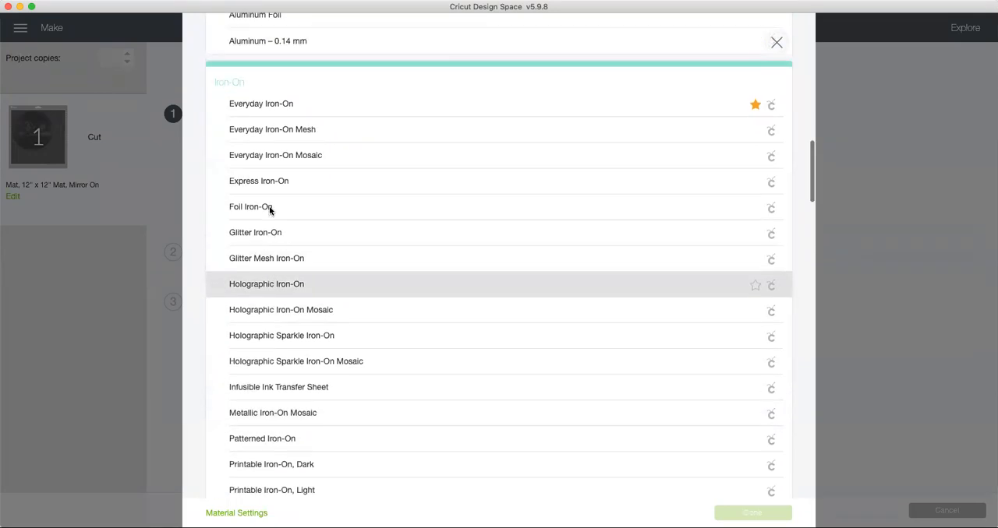
pyautogui.scroll(-3, 270, 211)
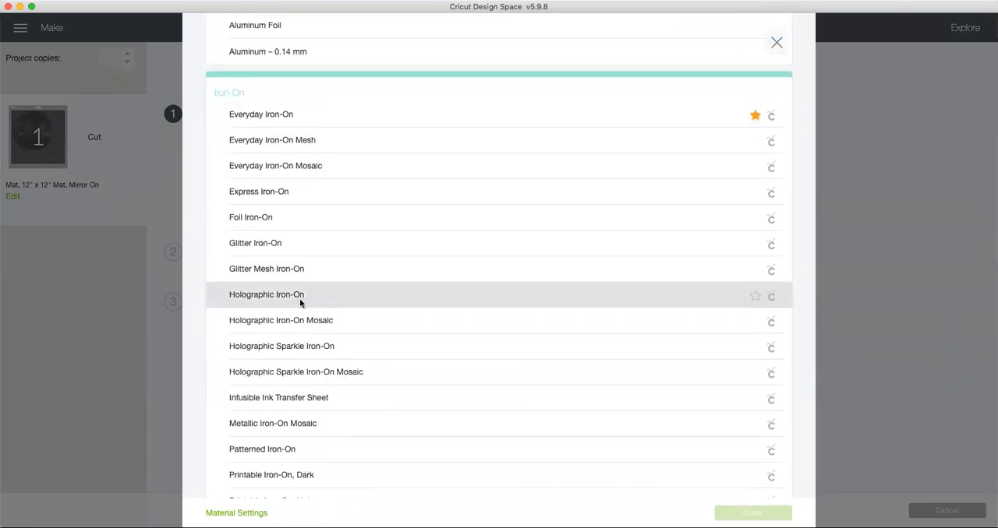
pyautogui.scroll(-3, 301, 300)
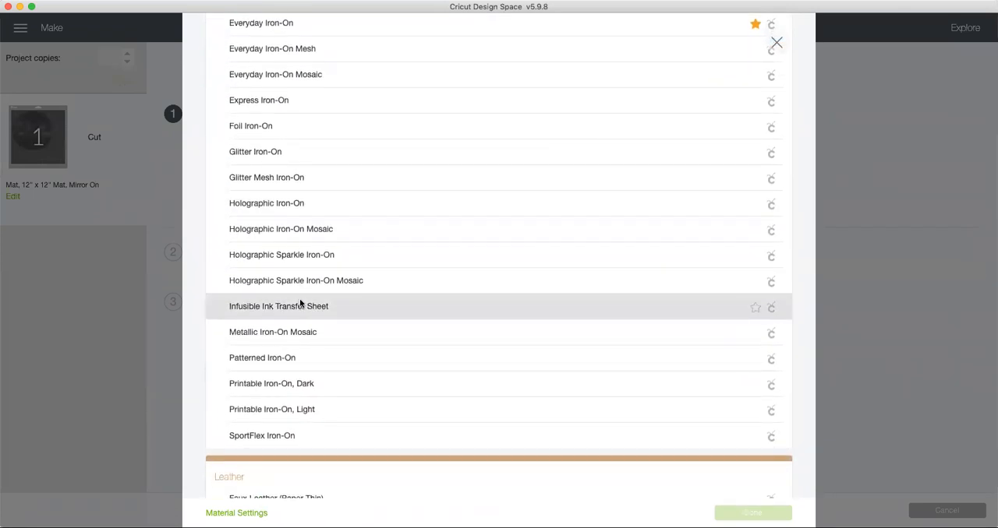
pyautogui.click(299, 305)
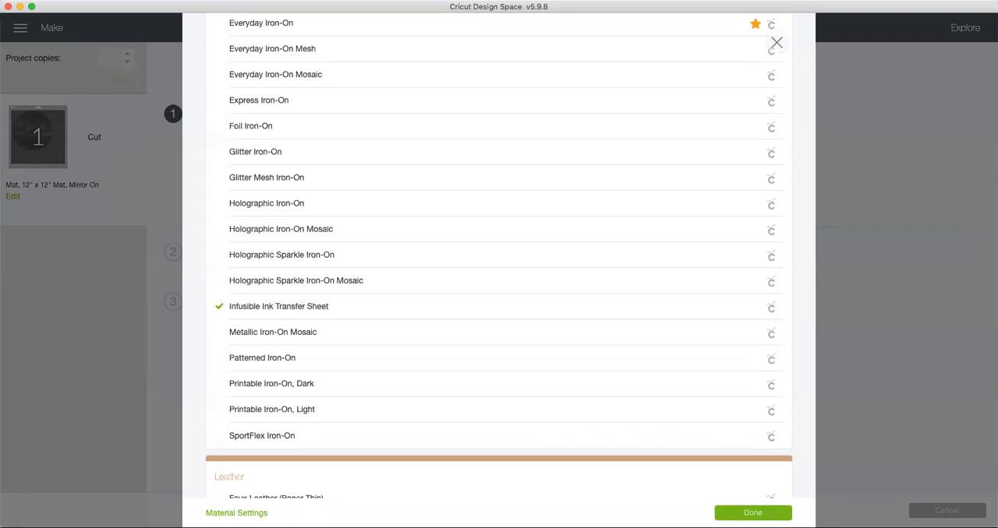
pyautogui.click(753, 513)
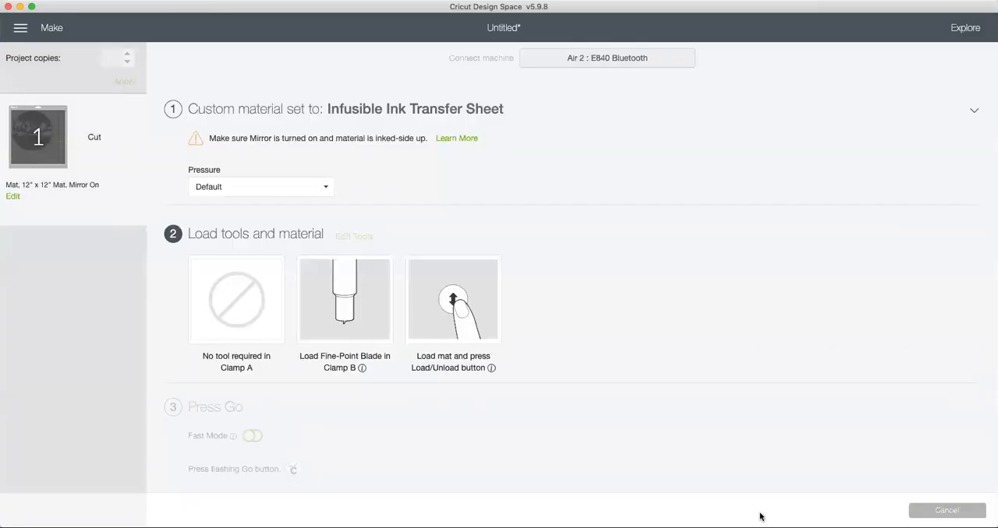
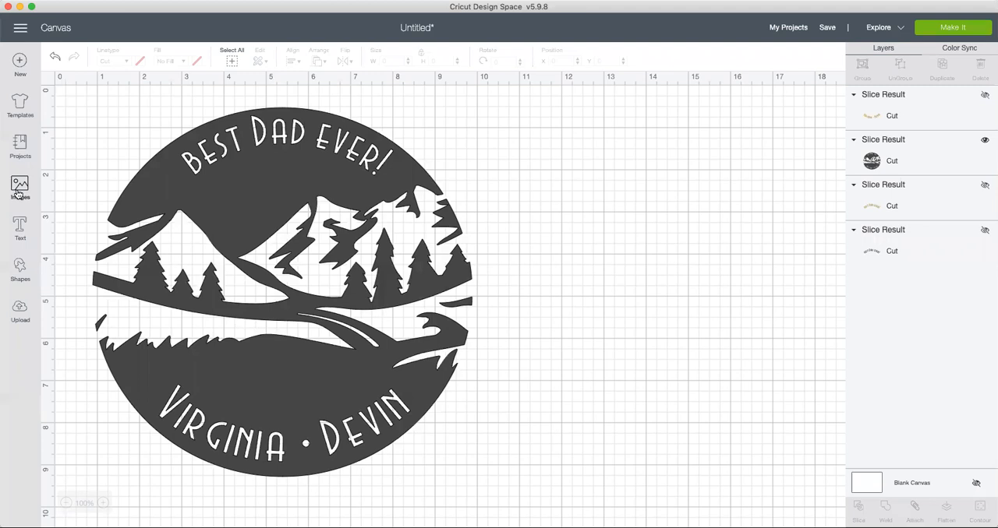
# Step: Add a circle shape beside the mountain design at about X 10.63, Y 0.47 and shrink it to about 1.92 inches
pyautogui.click(20, 269)
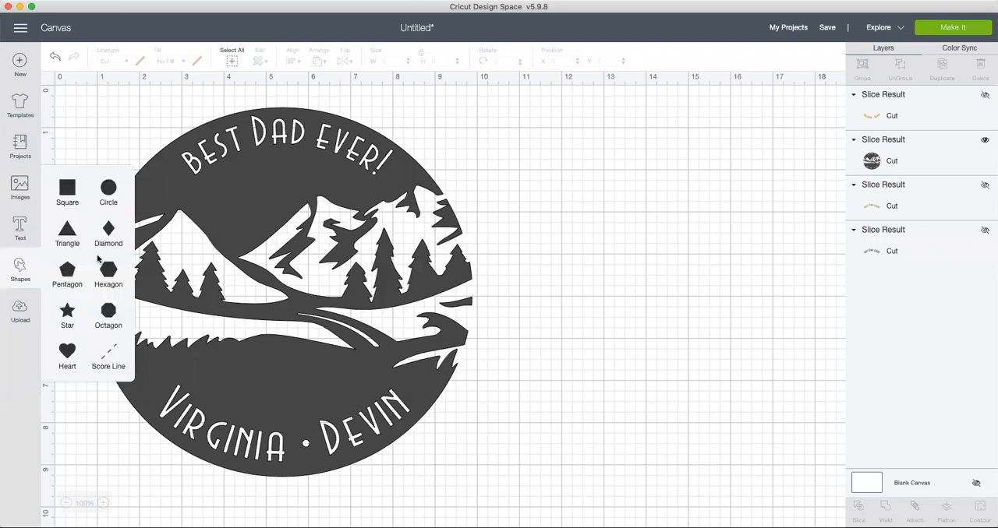
pyautogui.click(109, 188)
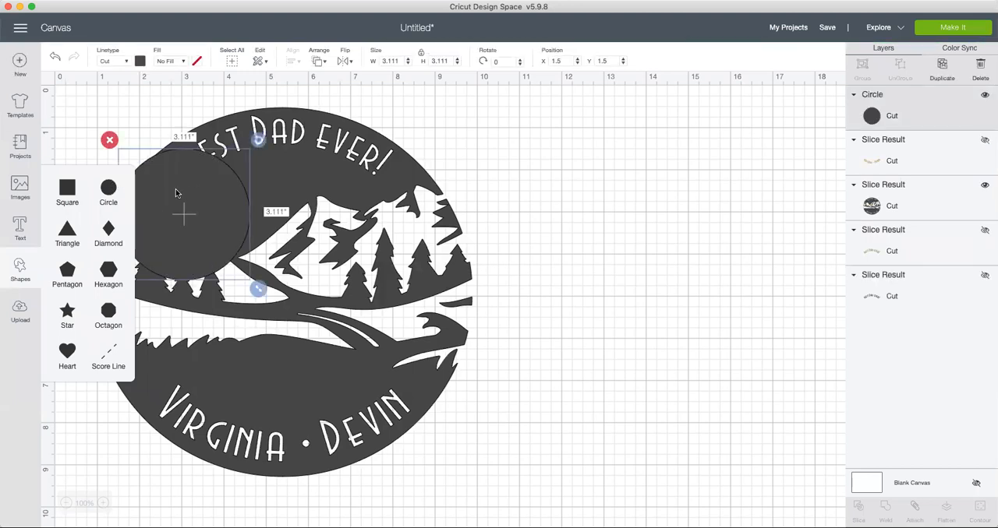
pyautogui.moveTo(182, 191); pyautogui.dragTo(568, 148)
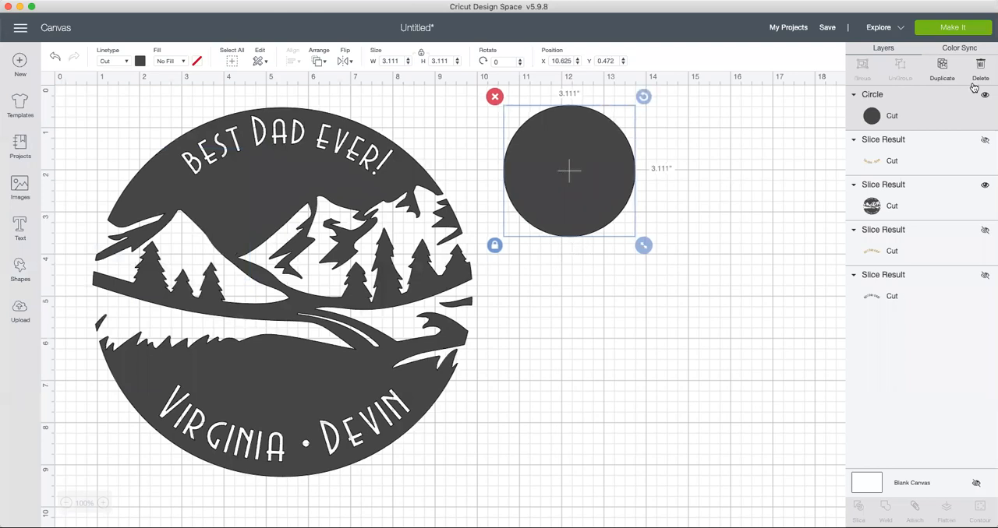
pyautogui.moveTo(641, 247); pyautogui.dragTo(596, 185)
# Step: Duplicate the small circle twice and place the second copy beneath the other two at about X 11.78, Y 2.26
pyautogui.click(945, 69)
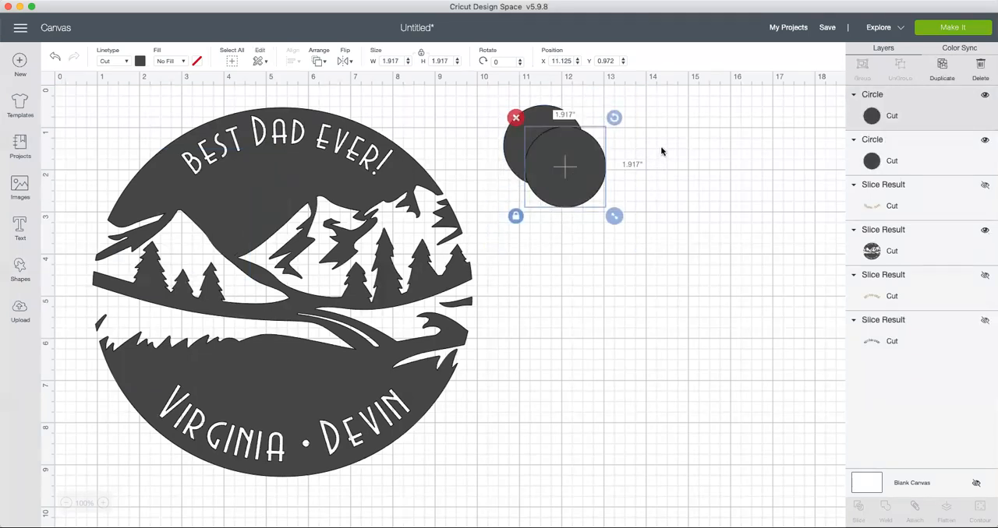
pyautogui.click(940, 67)
pyautogui.moveTo(661, 177); pyautogui.dragTo(597, 232)
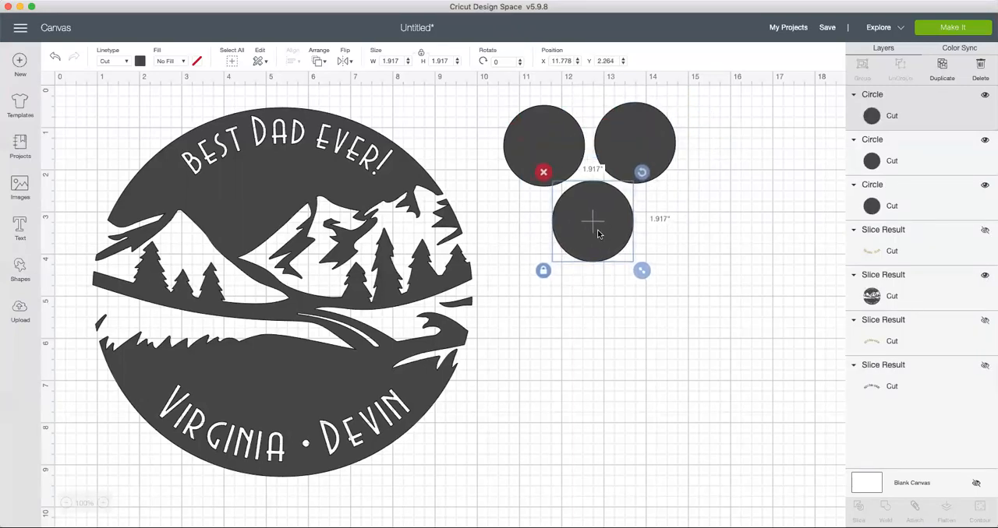
# Step: Hide the mountain design and move the three circles into a triangle, the lowest at about X 8.49, Y 2.32
pyautogui.click(224, 188)
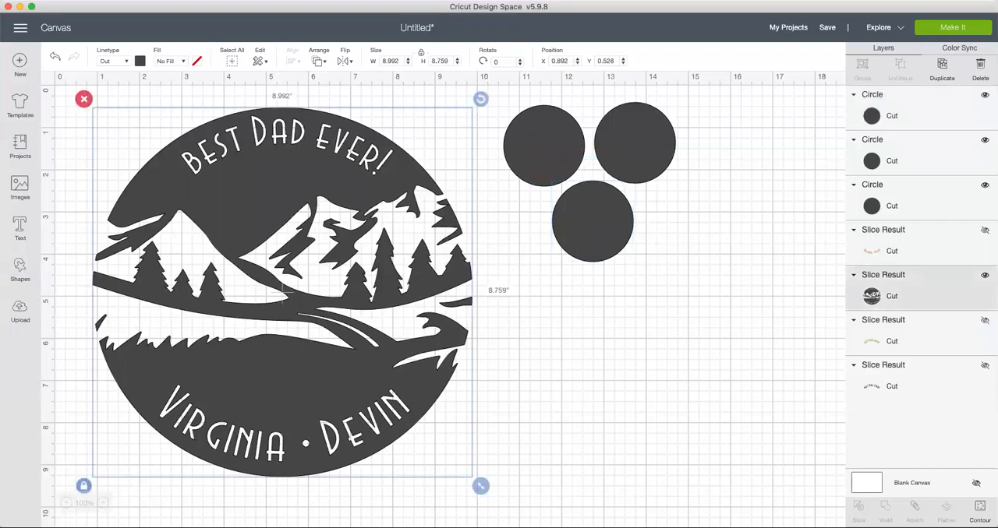
pyautogui.click(984, 275)
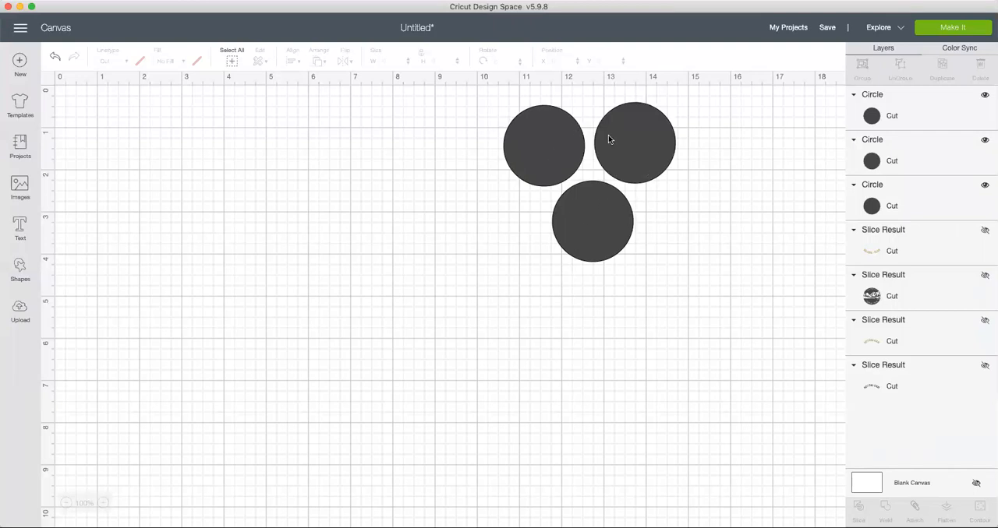
pyautogui.moveTo(530, 134); pyautogui.dragTo(387, 127)
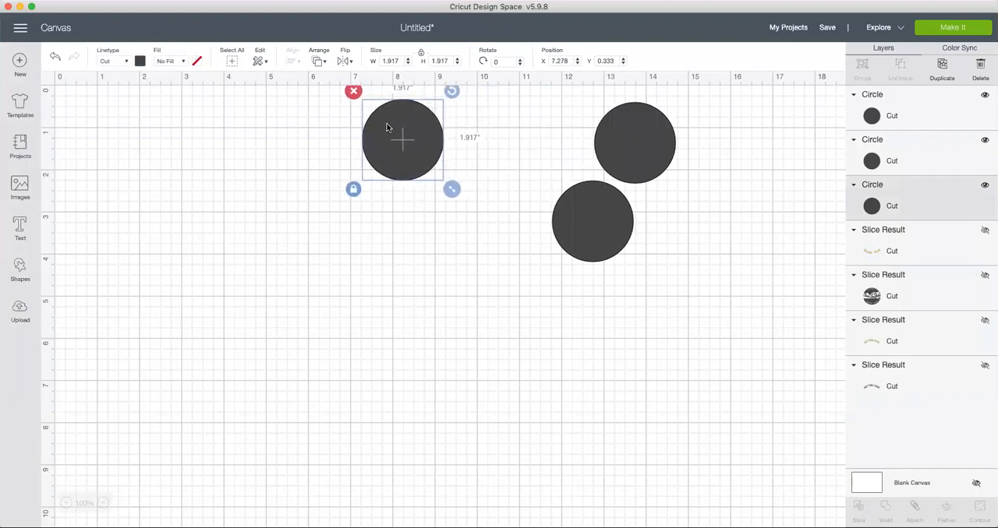
pyautogui.moveTo(629, 144); pyautogui.dragTo(499, 143)
pyautogui.moveTo(589, 229); pyautogui.dragTo(437, 230)
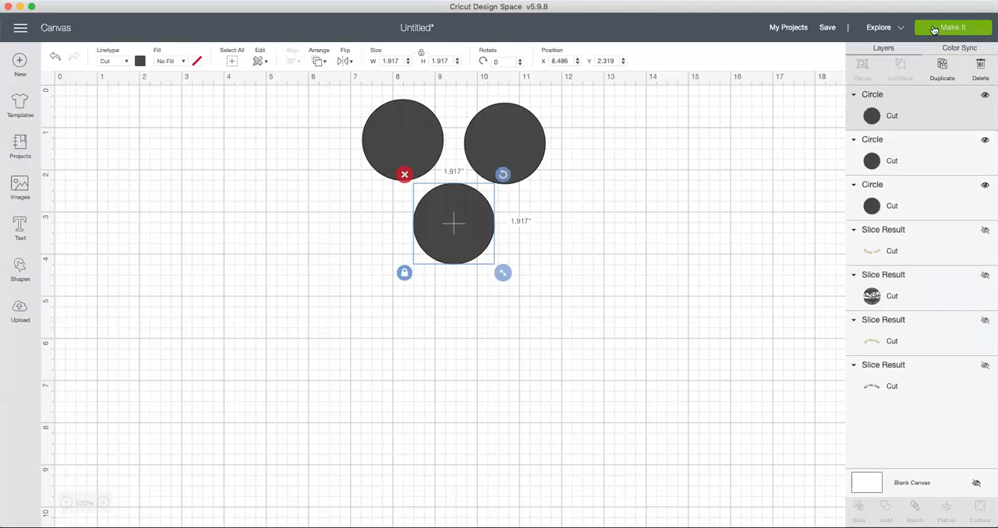
# Step: Preview how the three loose circles are laid out on the cutting mat and return to the canvas
pyautogui.click(961, 32)
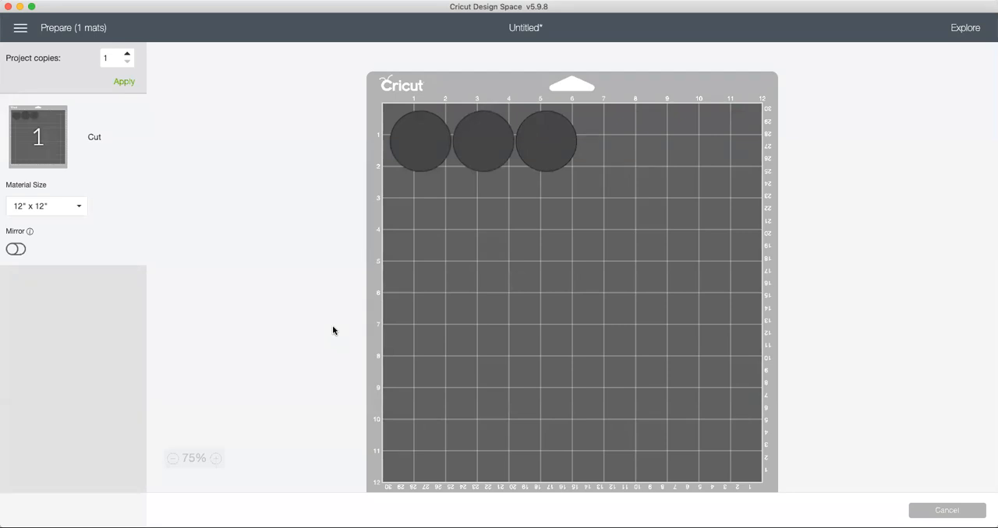
pyautogui.click(967, 511)
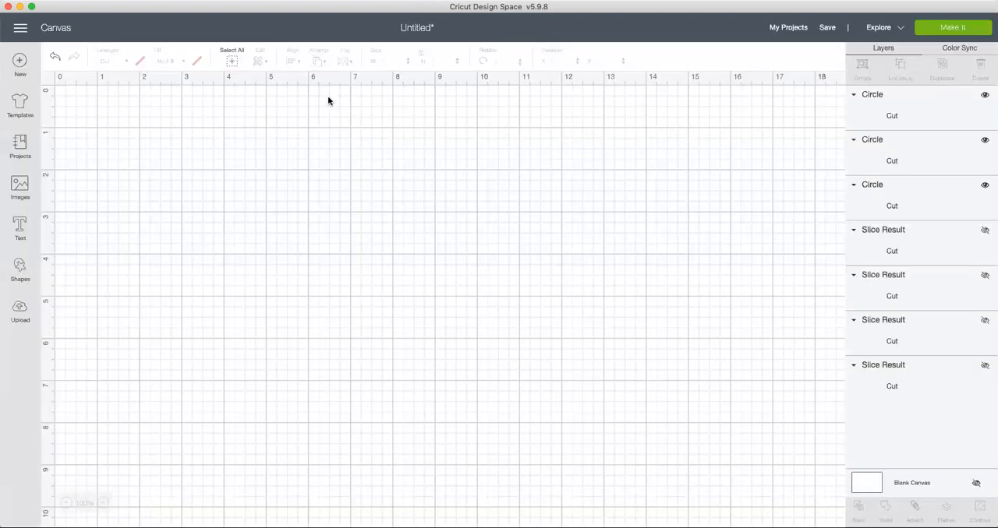
# Step: Attach the three circles and preview them on the mat, shifting them together to its upper right corner, without cutting
pyautogui.moveTo(328, 98); pyautogui.dragTo(599, 290)
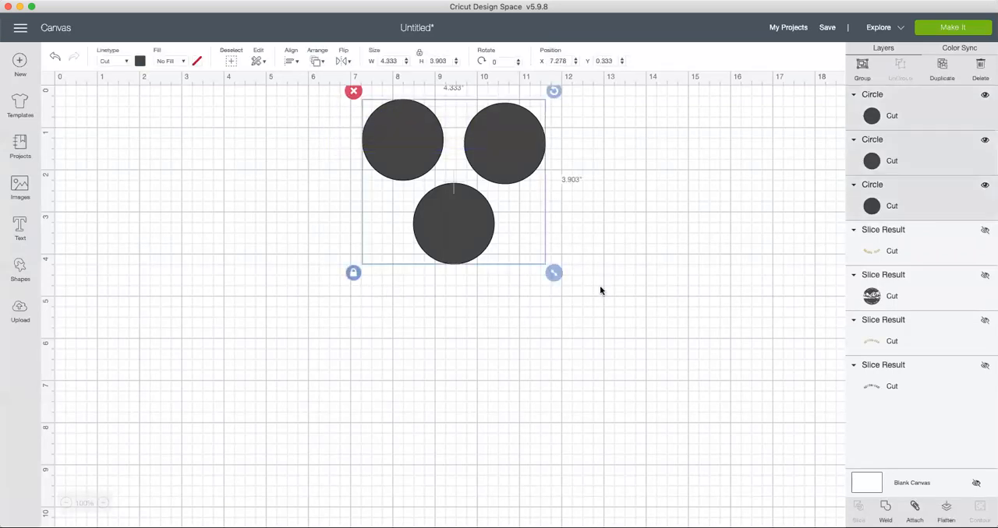
pyautogui.click(915, 508)
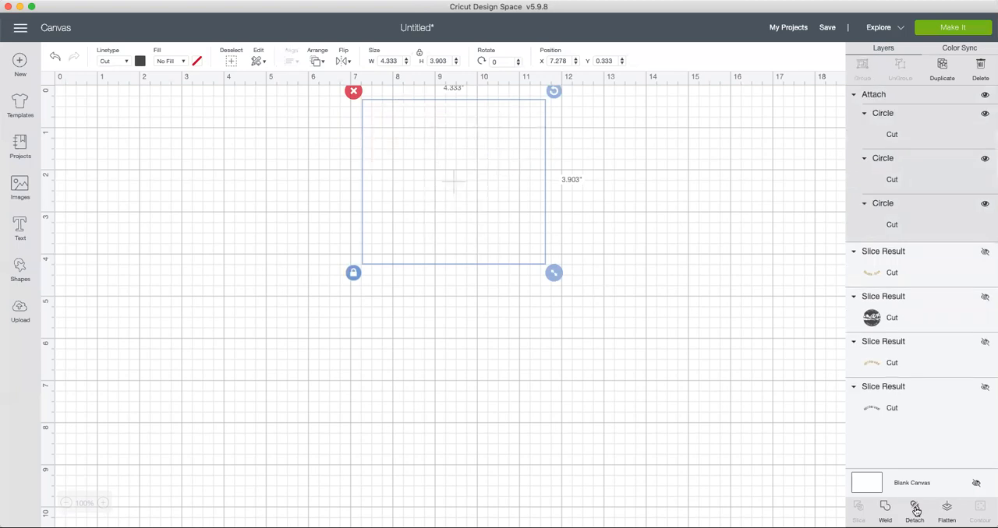
pyautogui.click(953, 28)
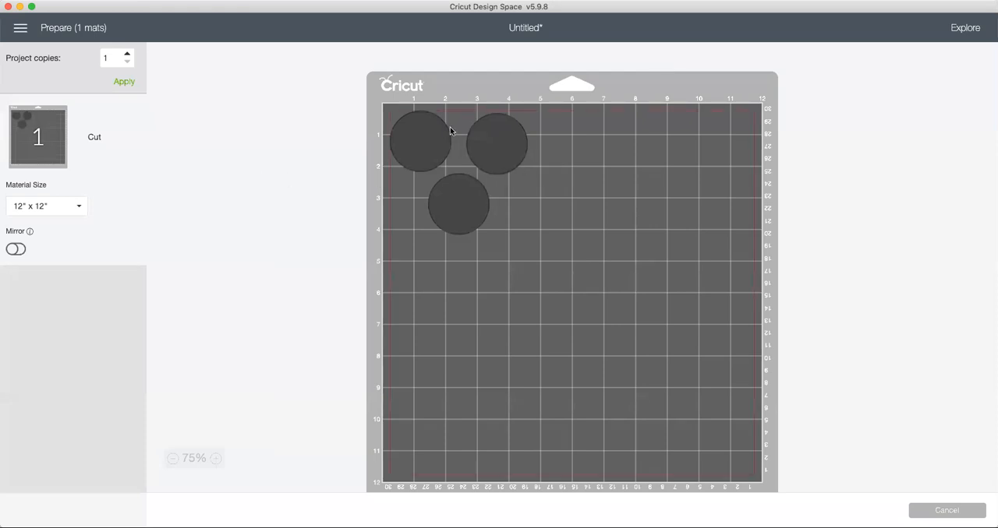
pyautogui.moveTo(474, 200); pyautogui.dragTo(690, 207)
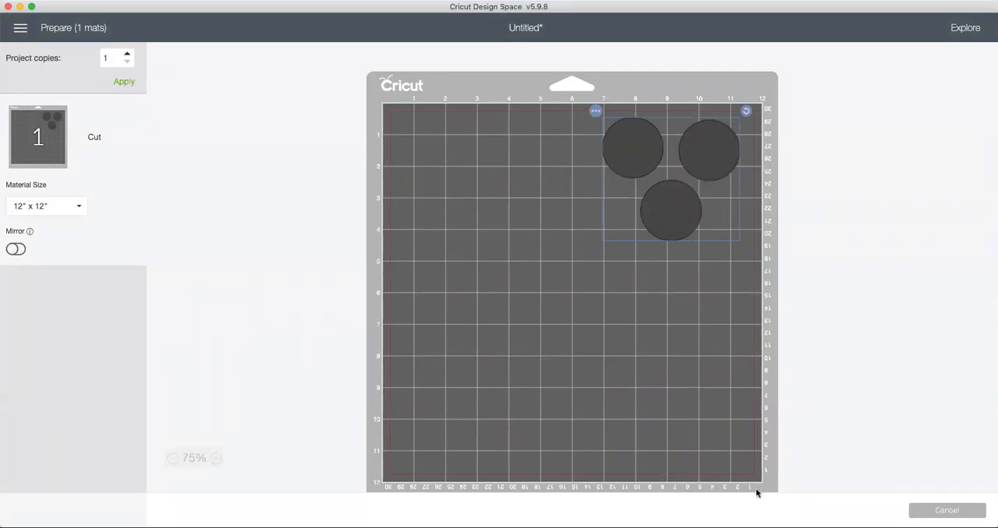
pyautogui.click(938, 512)
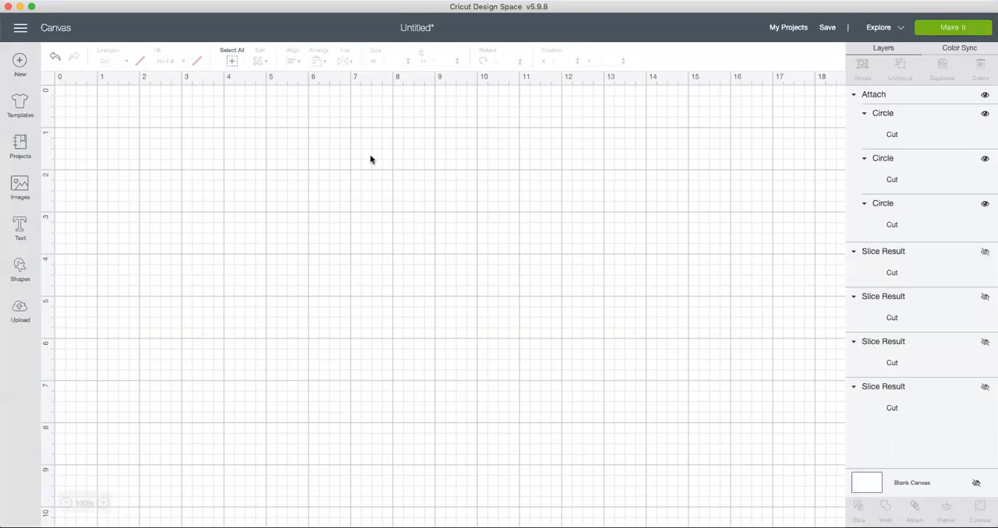
# Step: Delete the three attached circles from the canvas
pyautogui.click(350, 93)
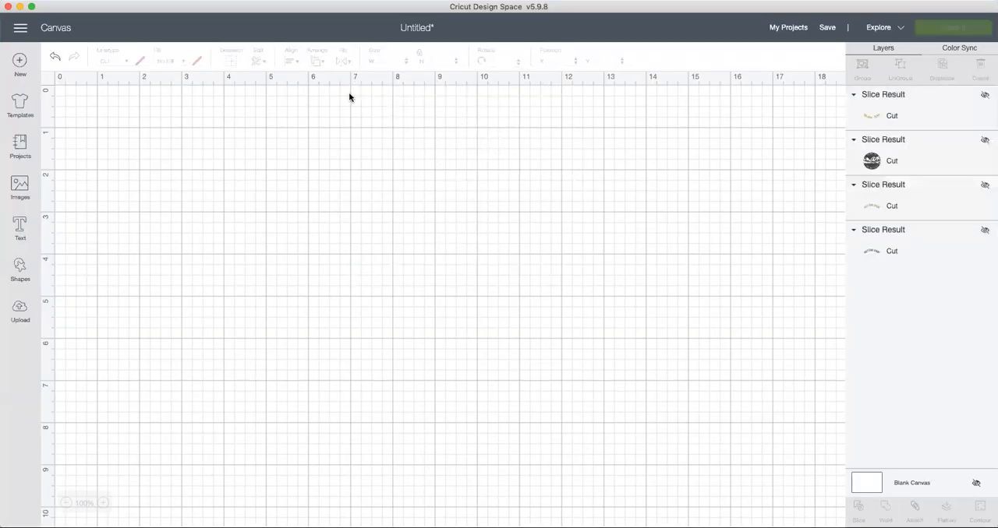
# Step: Add a first name as text on the canvas, using the Avenida Com font
pyautogui.click(15, 227)
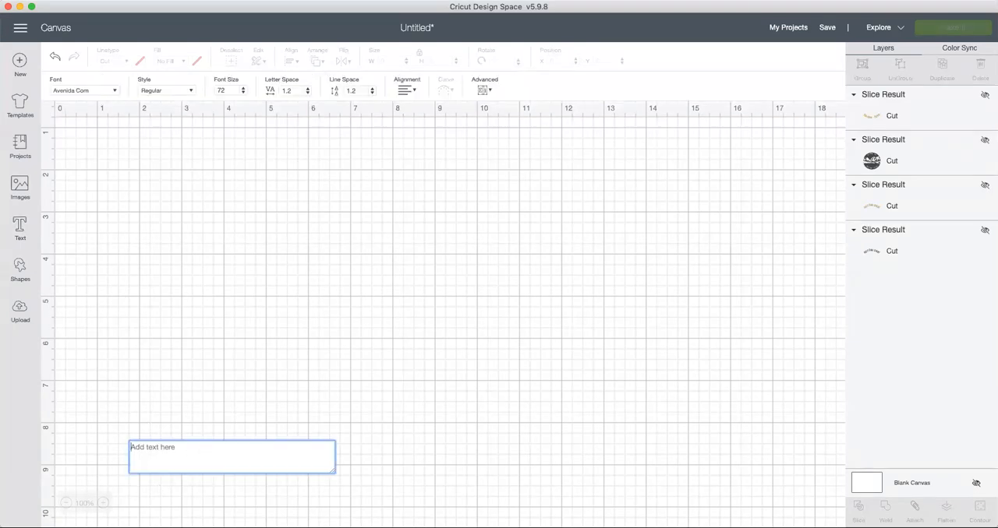
pyautogui.write('Jennie')
pyautogui.press('super+a')
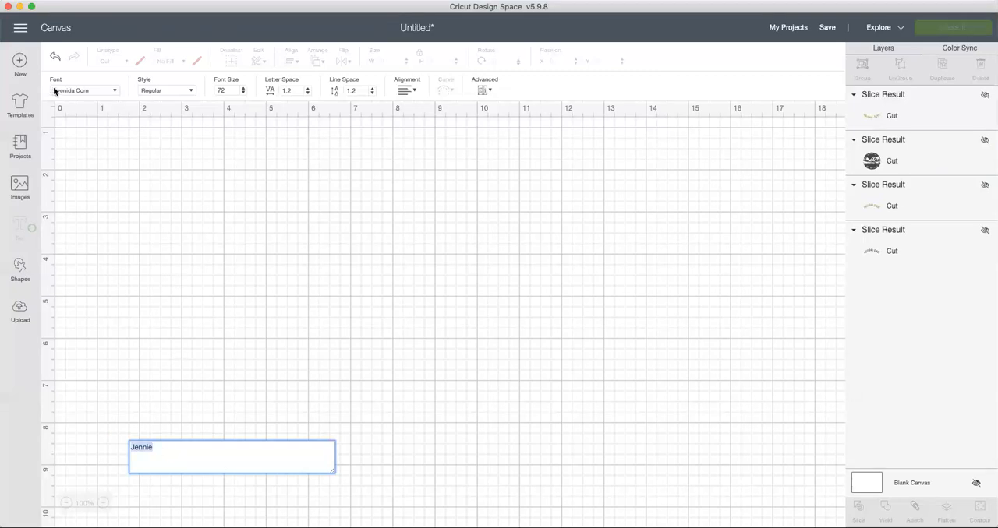
pyautogui.click(114, 95)
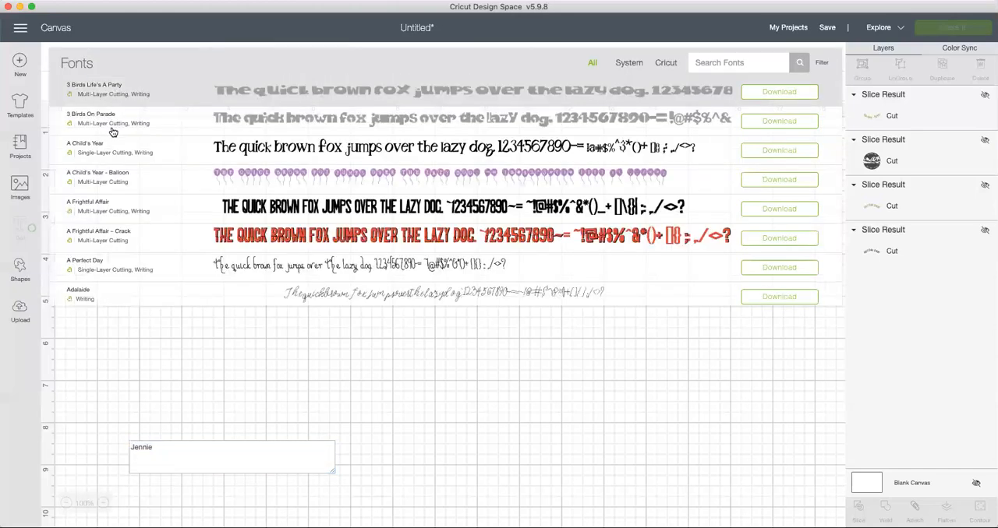
pyautogui.click(698, 63)
pyautogui.write('avenida')
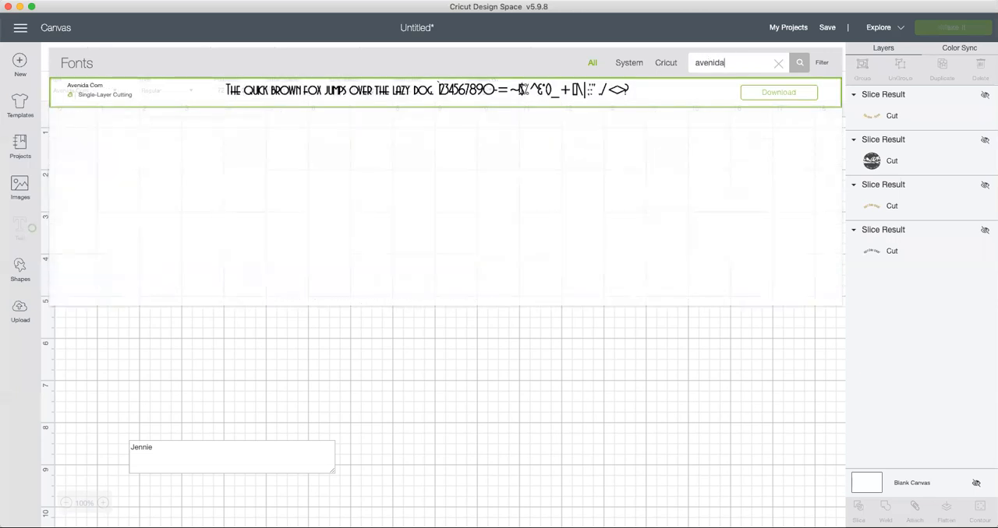
pyautogui.click(524, 89)
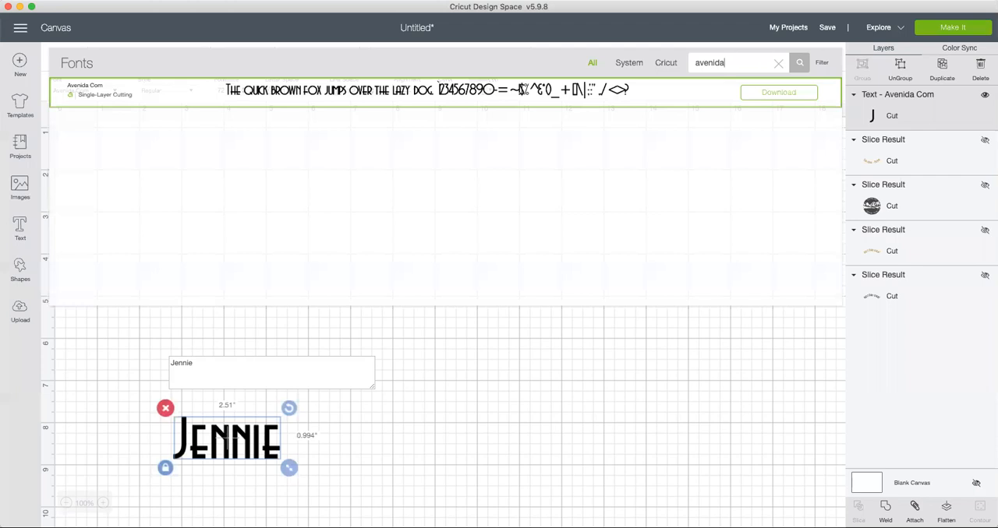
pyautogui.click(271, 93)
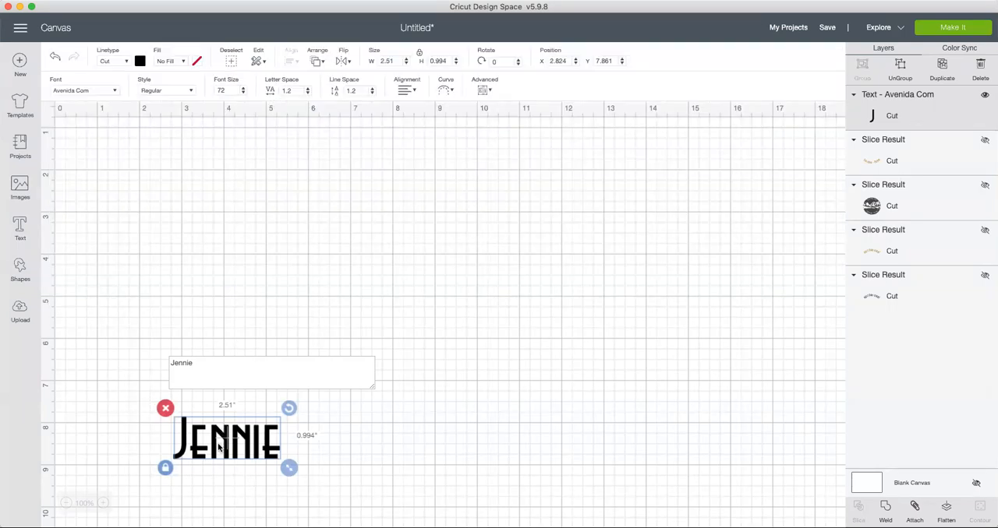
pyautogui.click(367, 517)
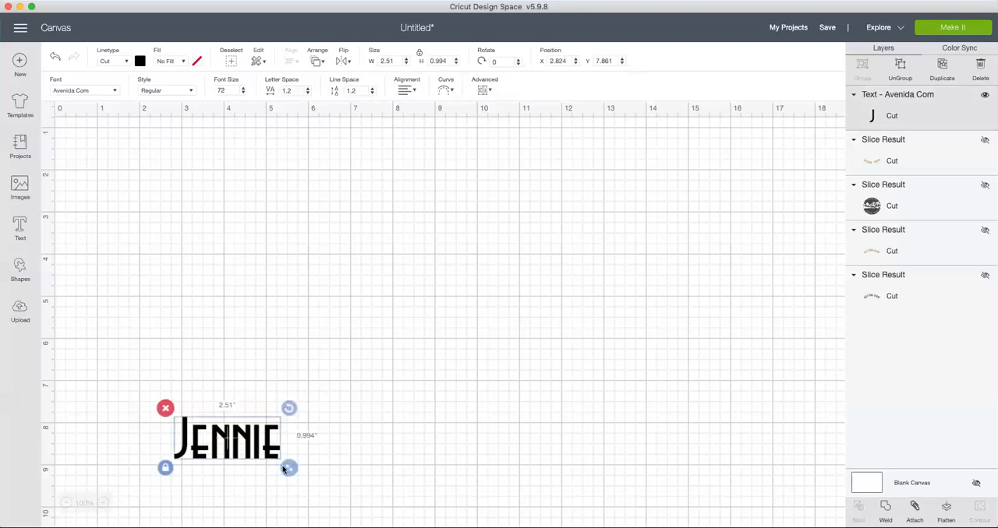
# Step: Move the name to about X 1.67, Y 1.32 and preview it on the cutting mat without cutting
pyautogui.moveTo(227, 447); pyautogui.dragTo(179, 170)
pyautogui.click(132, 369)
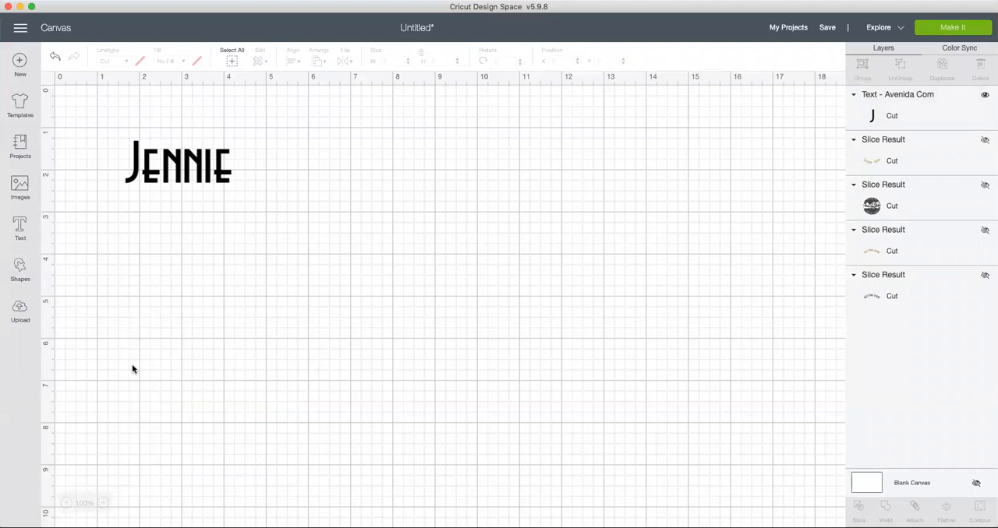
pyautogui.click(931, 29)
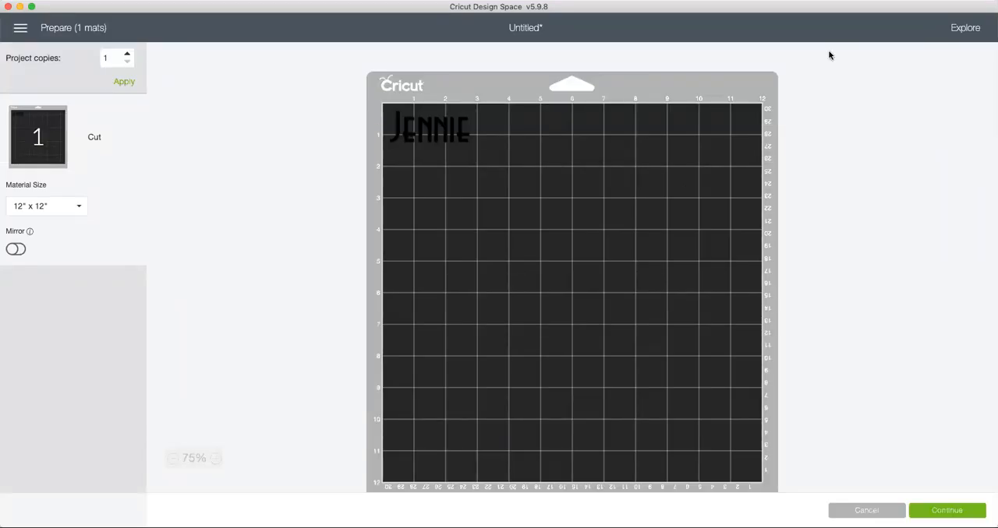
pyautogui.click(884, 513)
# Step: Ungroup the name text into individual letters
pyautogui.moveTo(109, 128); pyautogui.dragTo(279, 244)
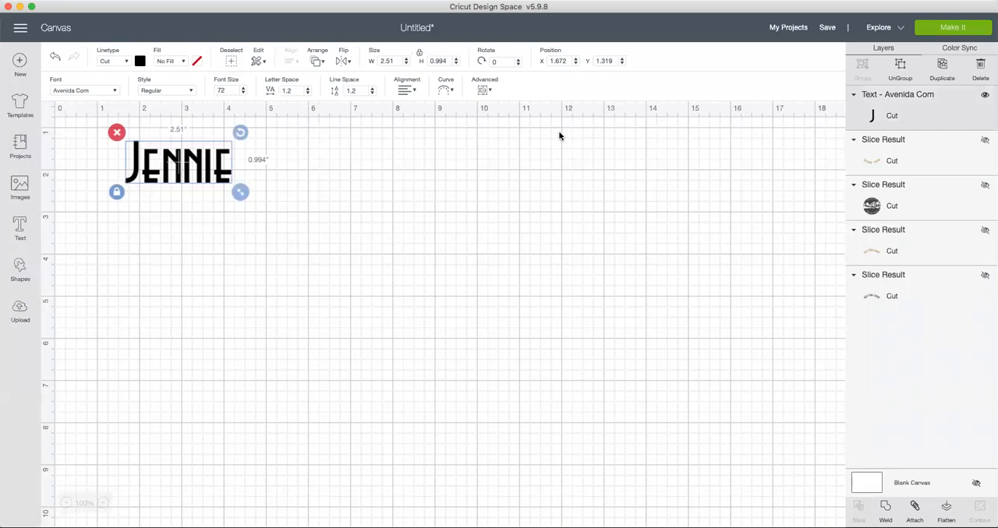
pyautogui.click(901, 68)
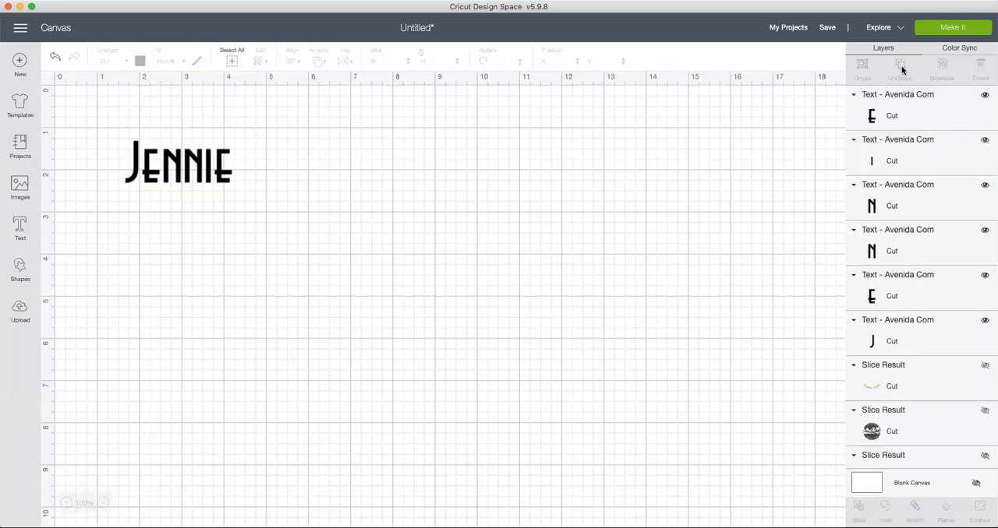
pyautogui.moveTo(106, 117); pyautogui.dragTo(277, 277)
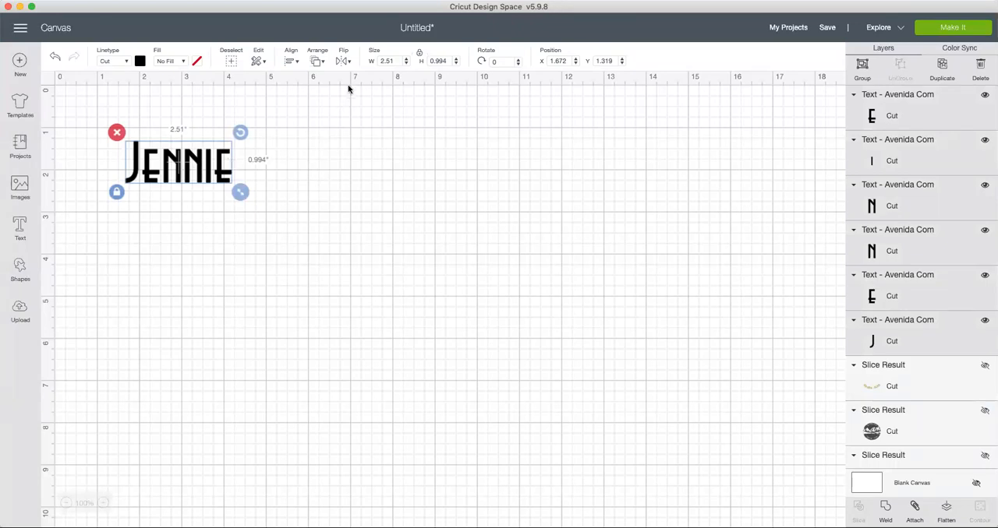
pyautogui.click(324, 62)
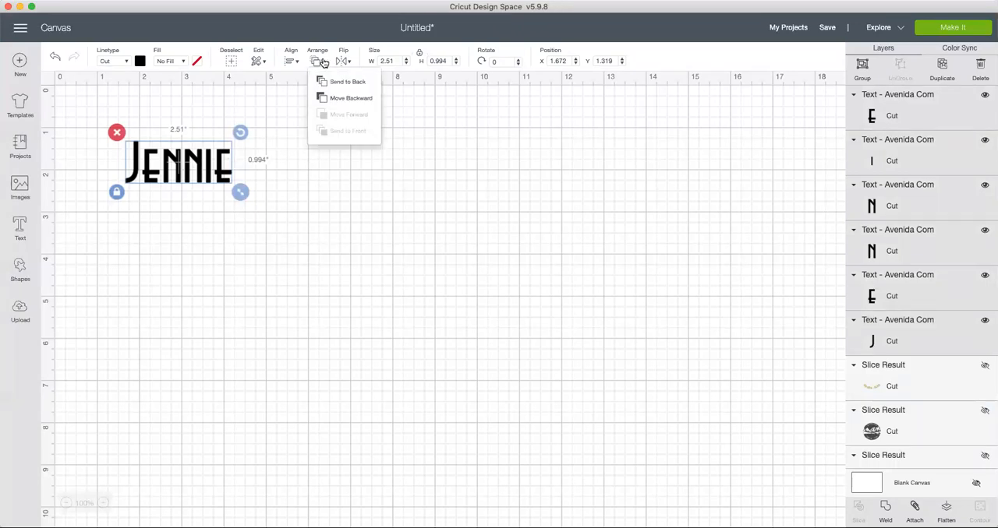
pyautogui.click(285, 103)
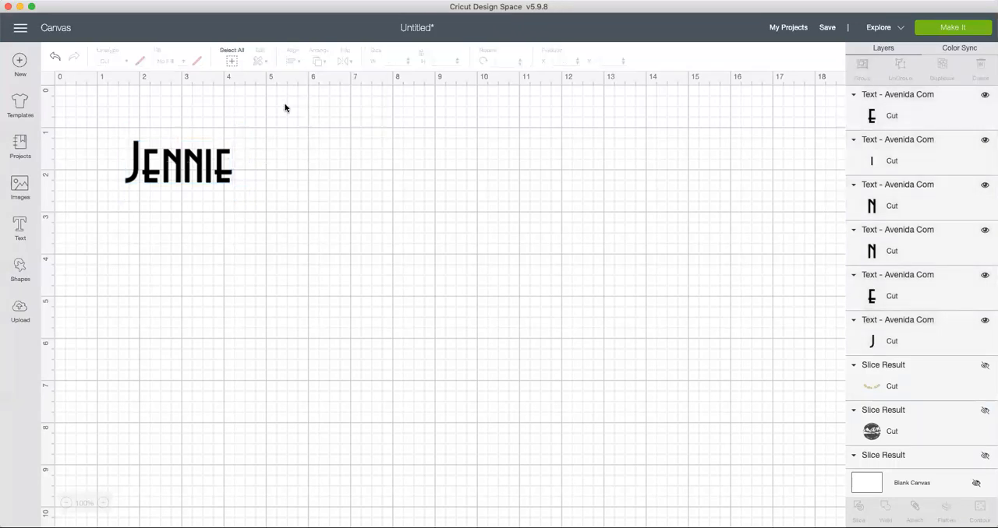
pyautogui.click(193, 160)
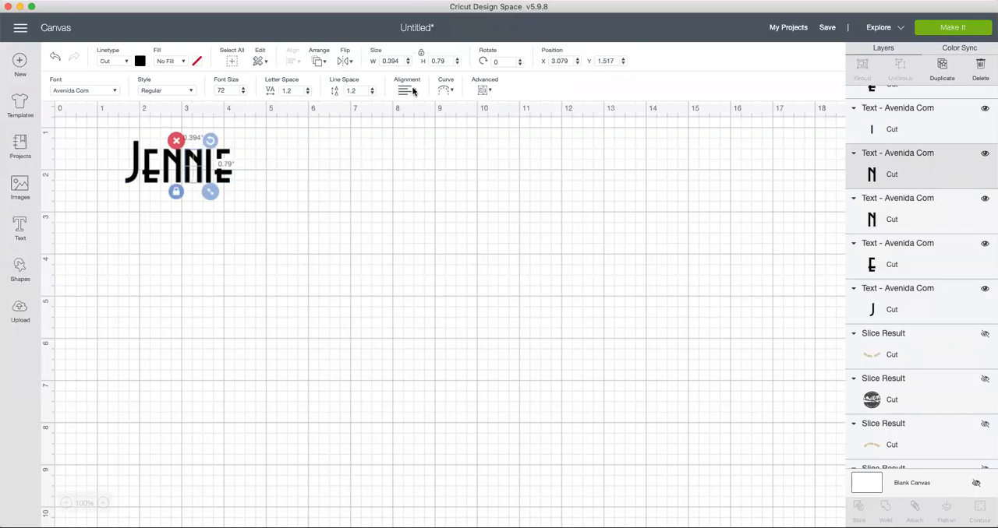
pyautogui.click(488, 92)
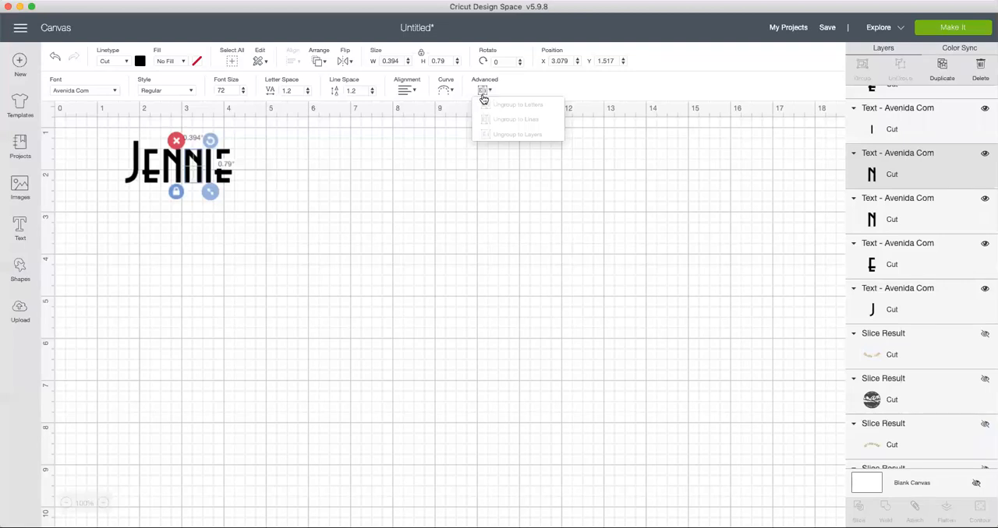
pyautogui.click(379, 187)
# Step: Group the separated Avenida Com letters of the name and ungroup them again
pyautogui.moveTo(112, 113); pyautogui.dragTo(334, 284)
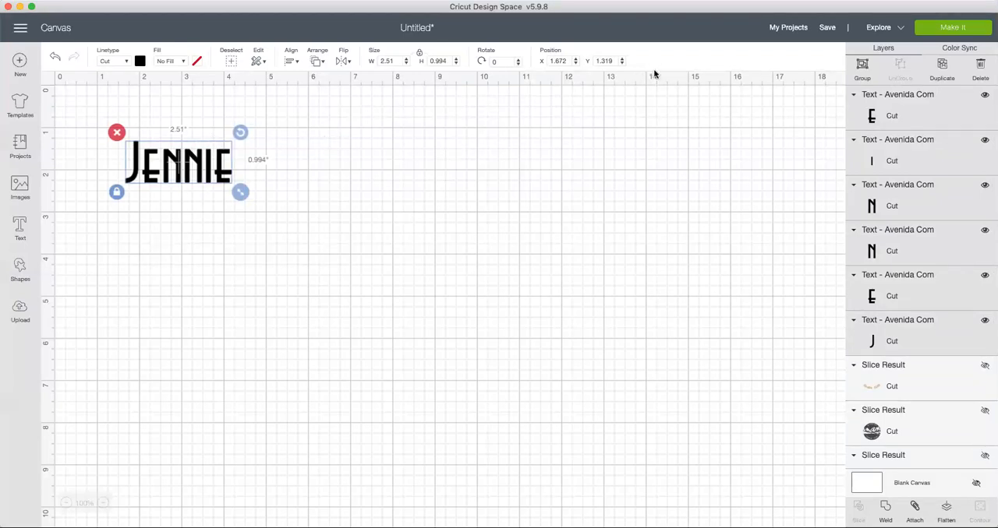
pyautogui.click(863, 67)
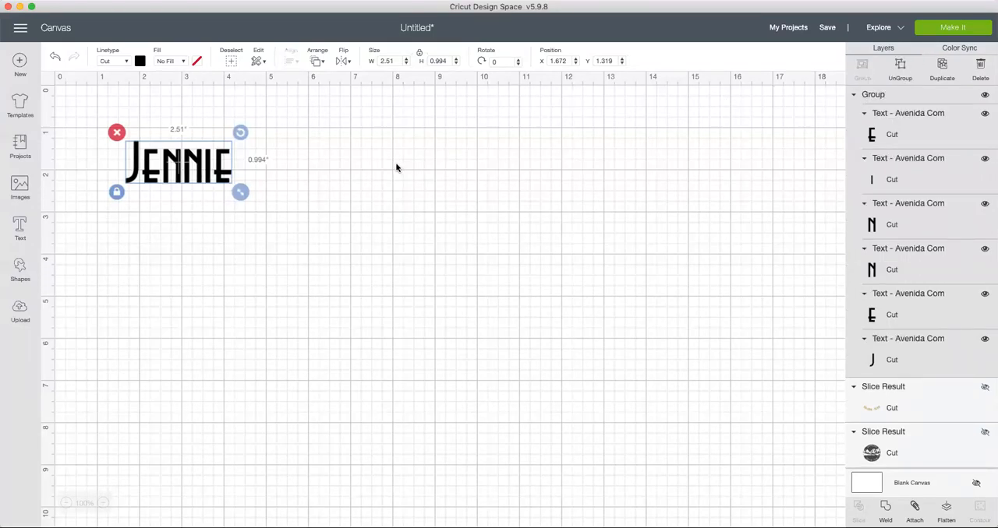
pyautogui.click(215, 174)
pyautogui.click(196, 171)
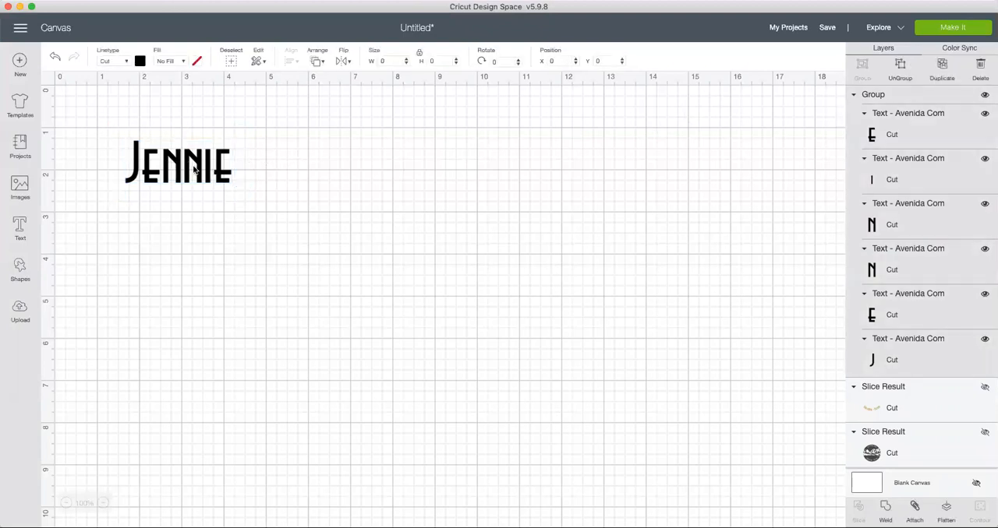
pyautogui.click(899, 69)
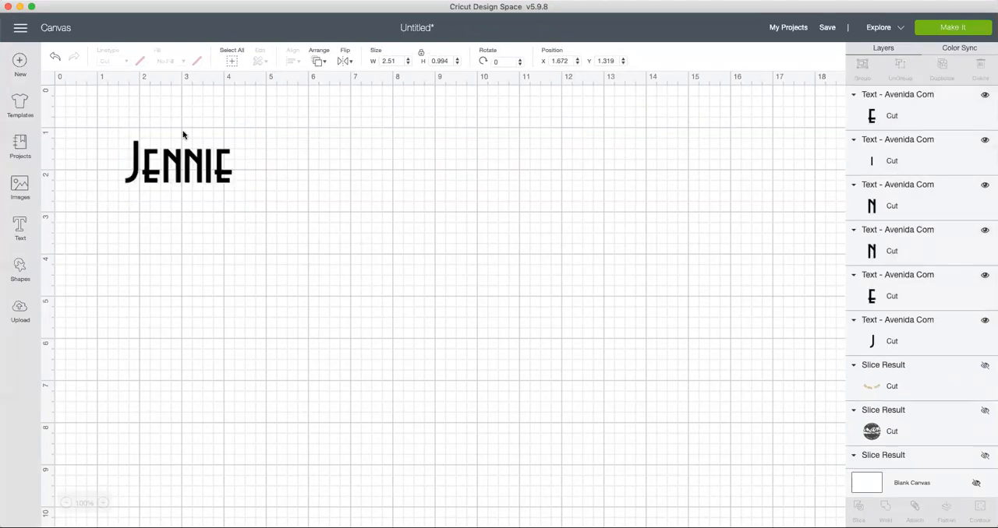
# Step: Check which advanced ungroup options are available for a single letter of the Avenida Com name
pyautogui.click(202, 170)
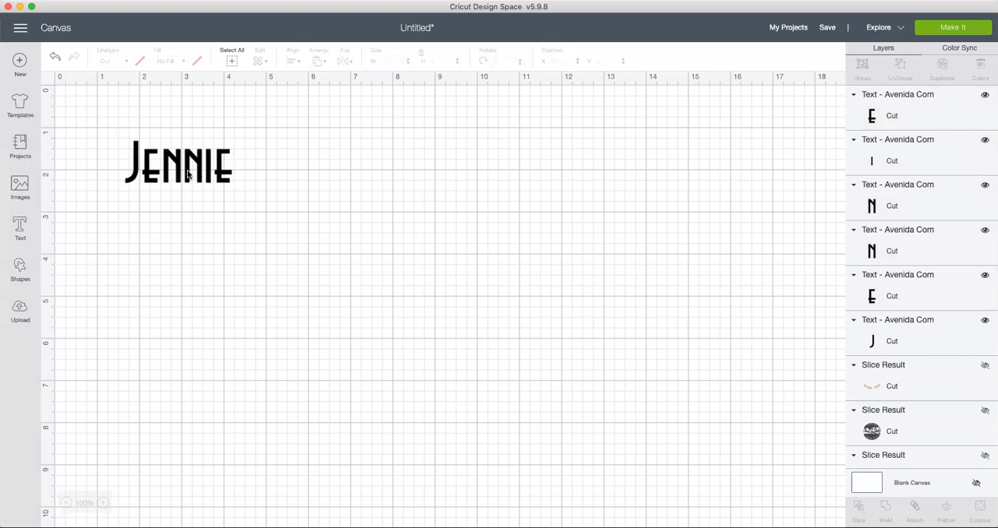
pyautogui.click(195, 172)
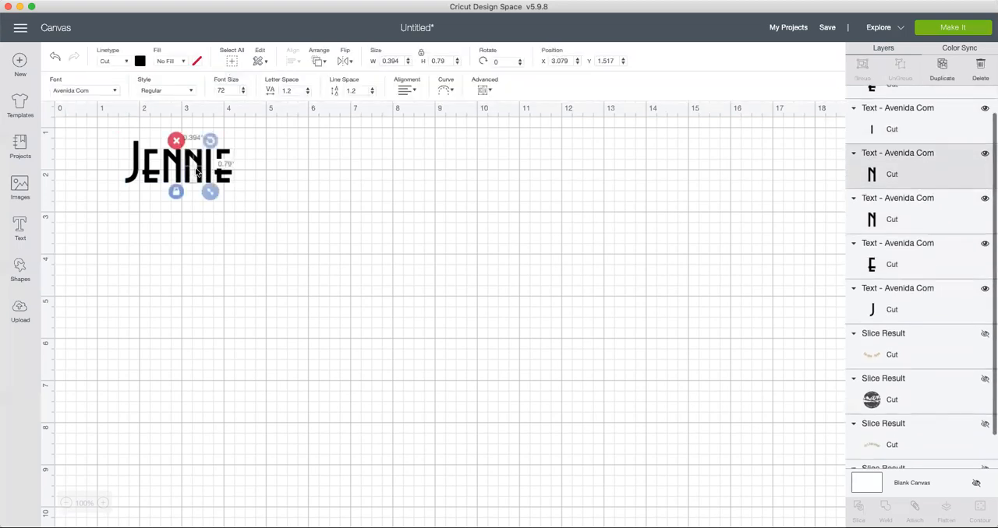
pyautogui.click(487, 91)
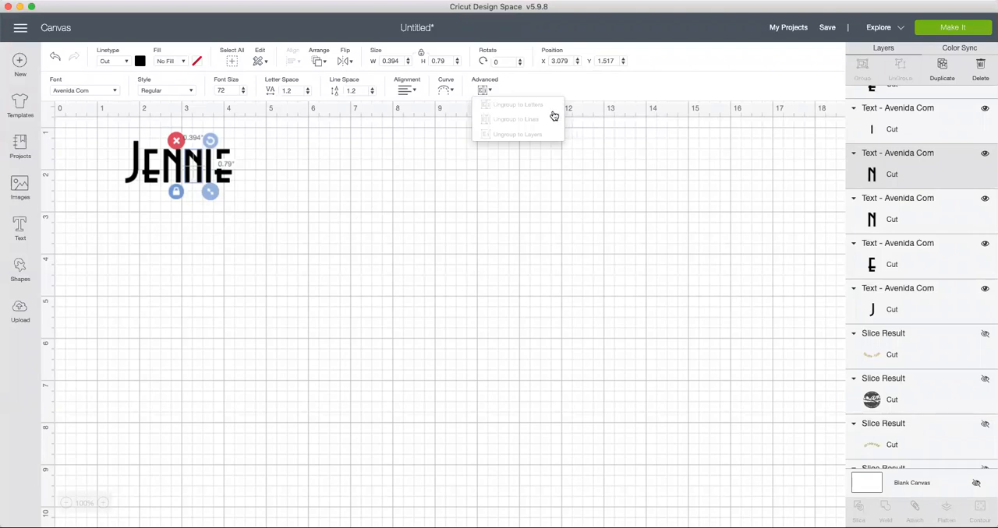
pyautogui.click(231, 181)
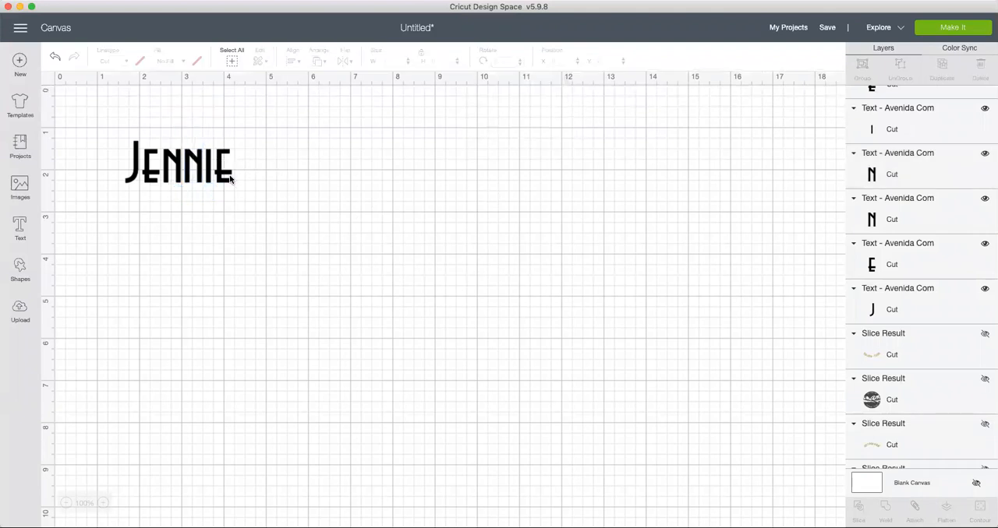
pyautogui.click(226, 172)
pyautogui.moveTo(96, 71); pyautogui.dragTo(195, 223)
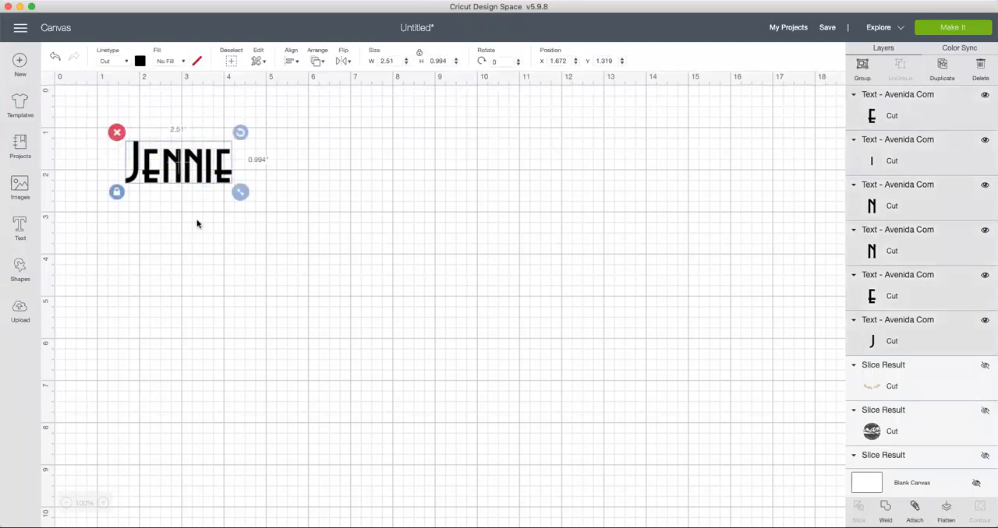
# Step: Add the same first name as a second text below the original and set its font to Brush Script
pyautogui.click(19, 225)
pyautogui.write('Jennie')
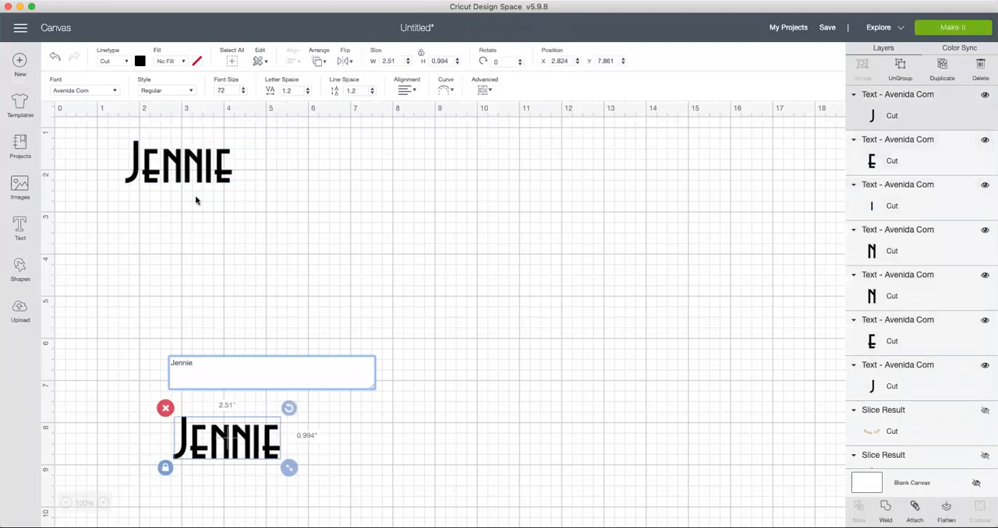
pyautogui.click(116, 92)
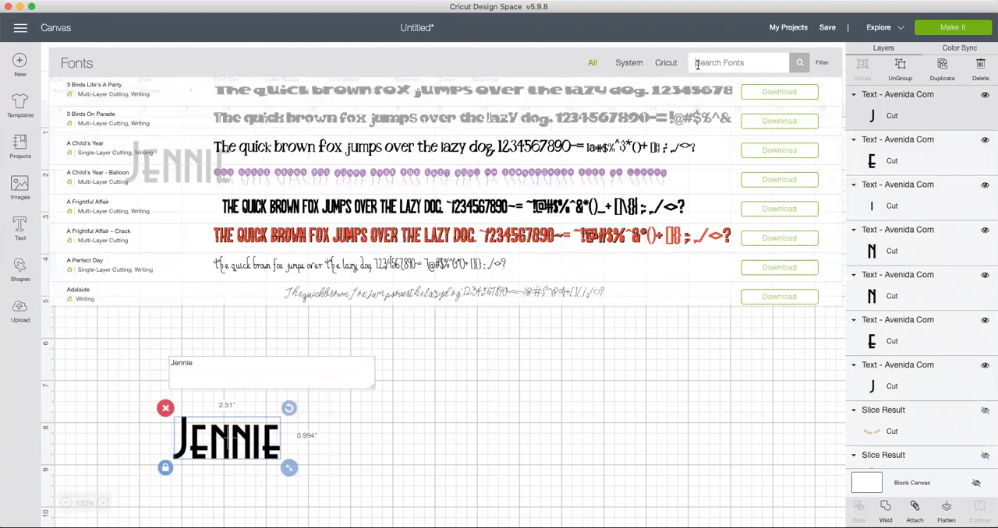
pyautogui.write('br')
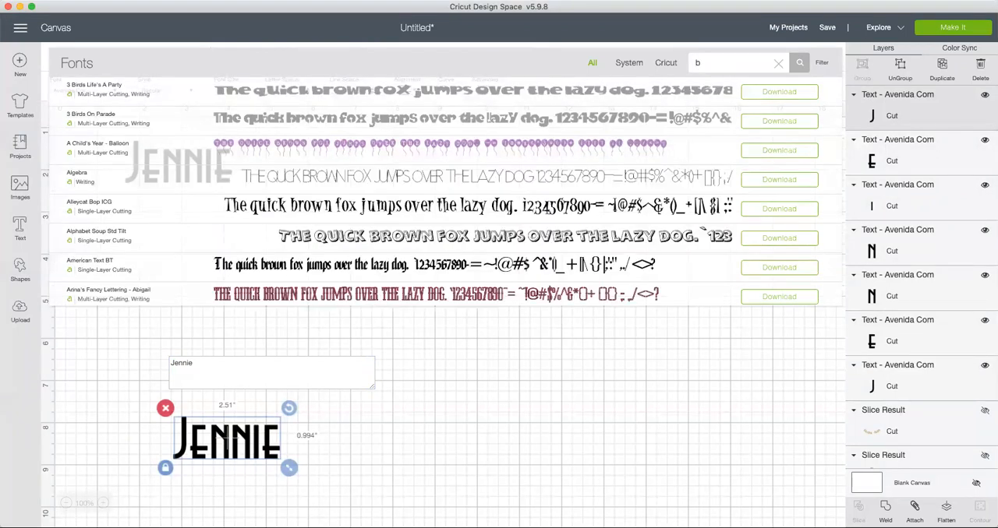
pyautogui.press('BackSpace')
pyautogui.press('BackSpace')
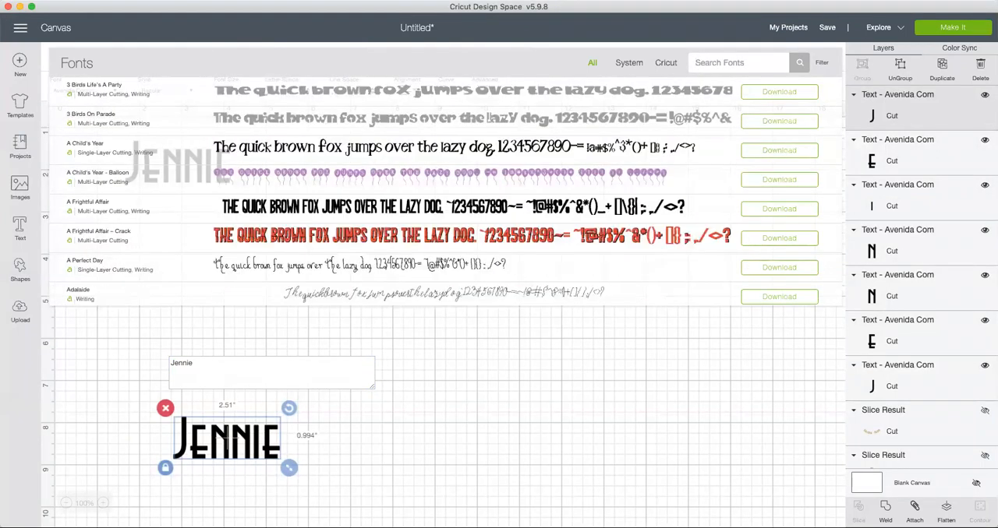
pyautogui.write('calligarphy')
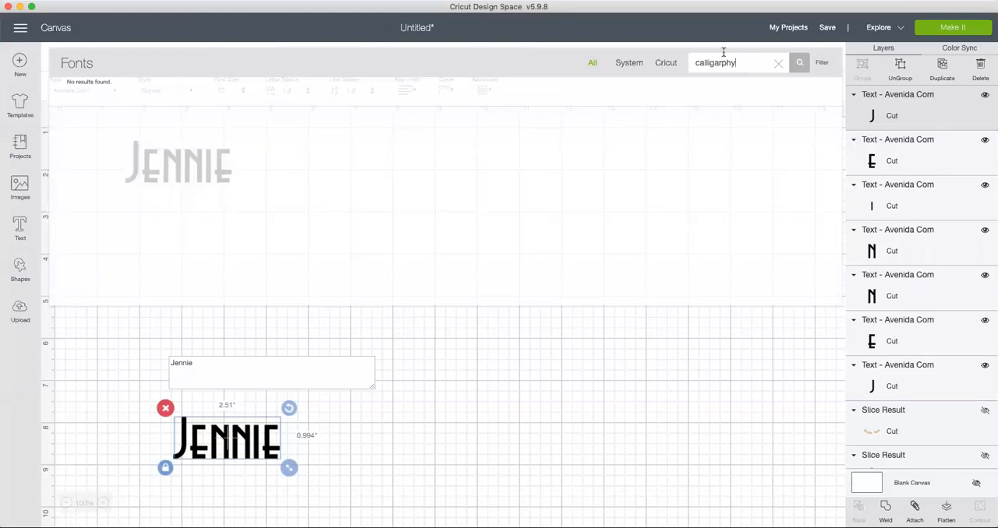
pyautogui.moveTo(738, 64); pyautogui.dragTo(689, 64)
pyautogui.write('brush')
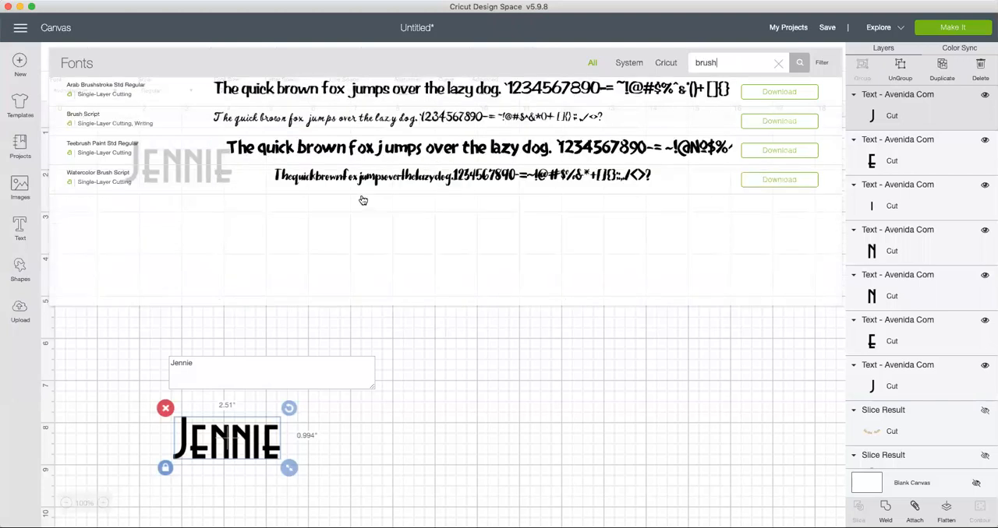
pyautogui.click(258, 122)
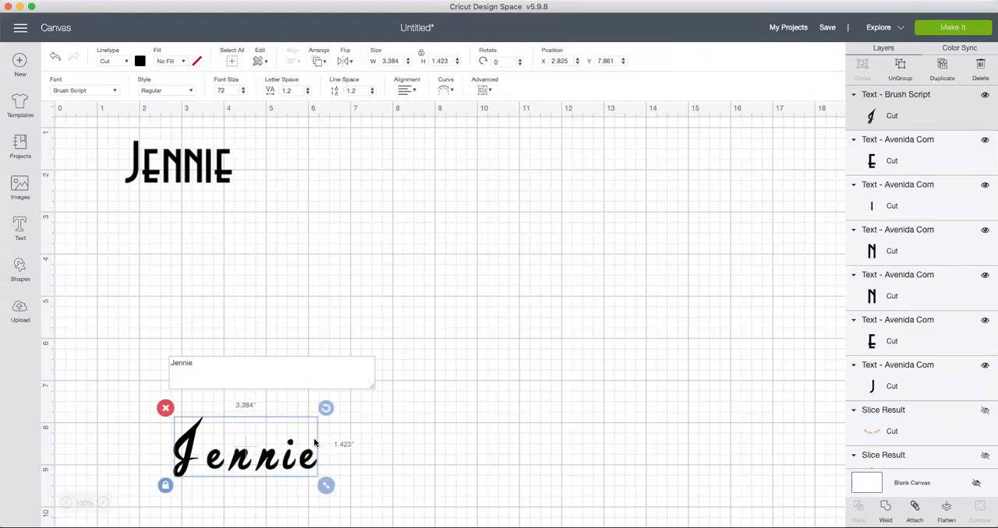
# Step: Ungroup the Brush Script name into individual letters and preview it on the cutting mat without cutting
pyautogui.click(489, 91)
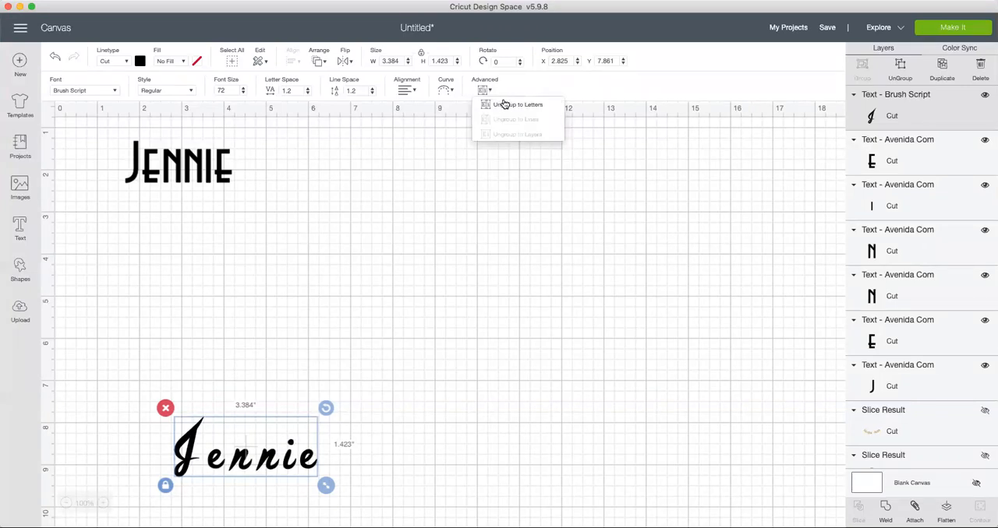
pyautogui.click(506, 105)
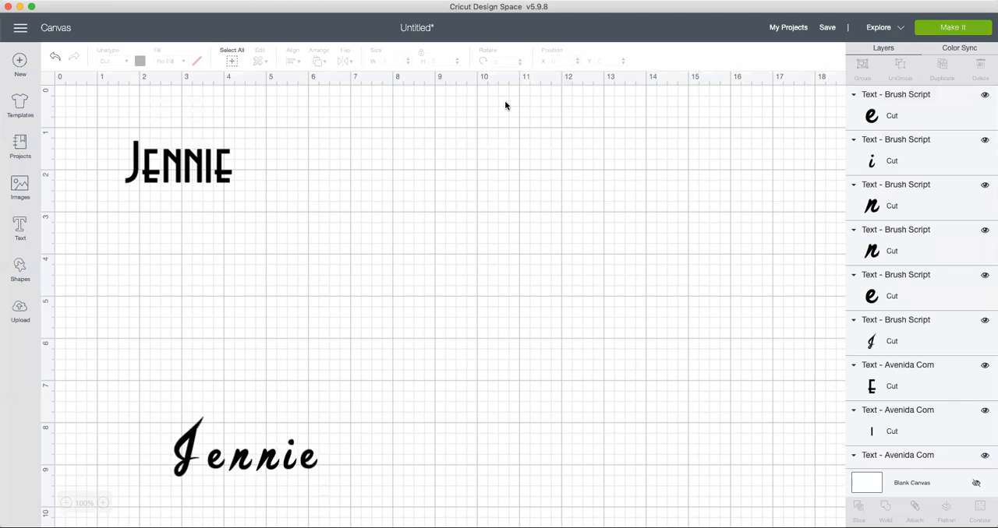
pyautogui.click(310, 461)
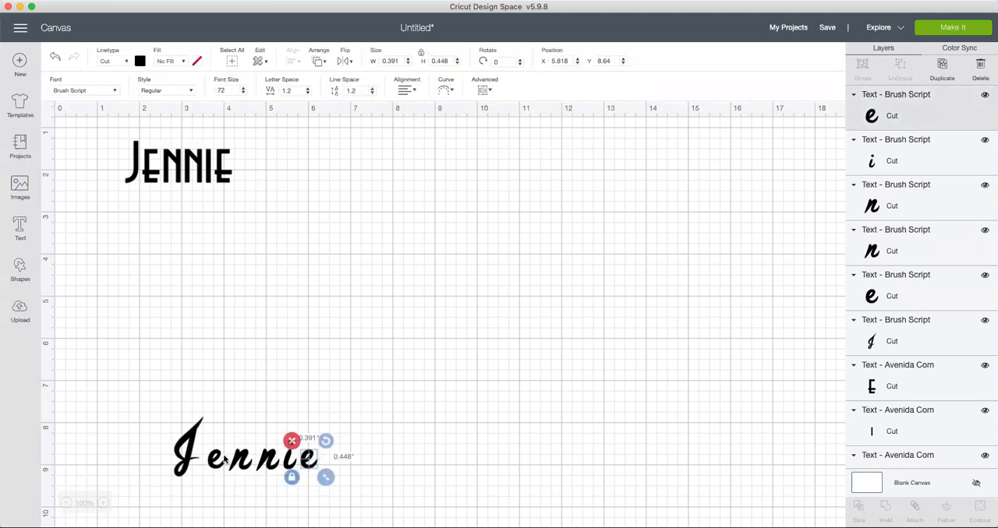
pyautogui.click(244, 461)
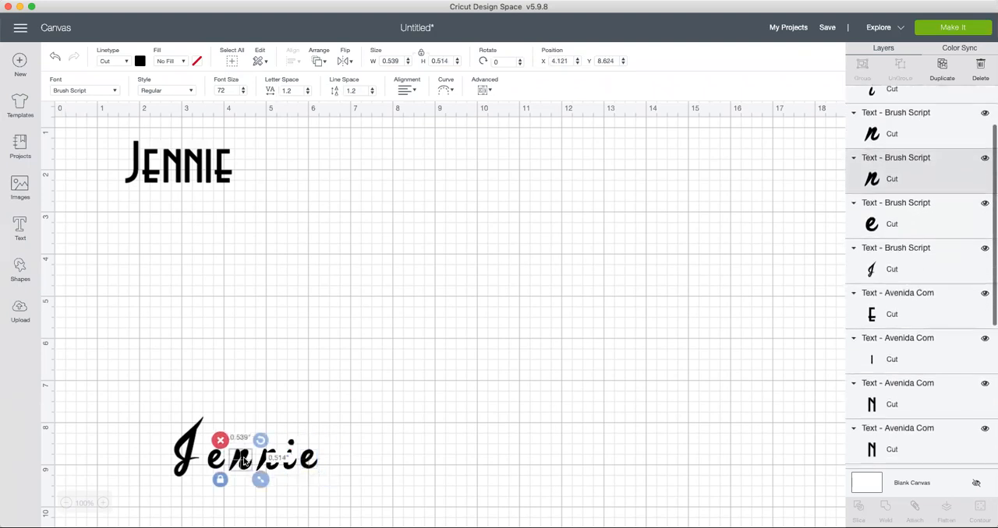
pyautogui.click(276, 372)
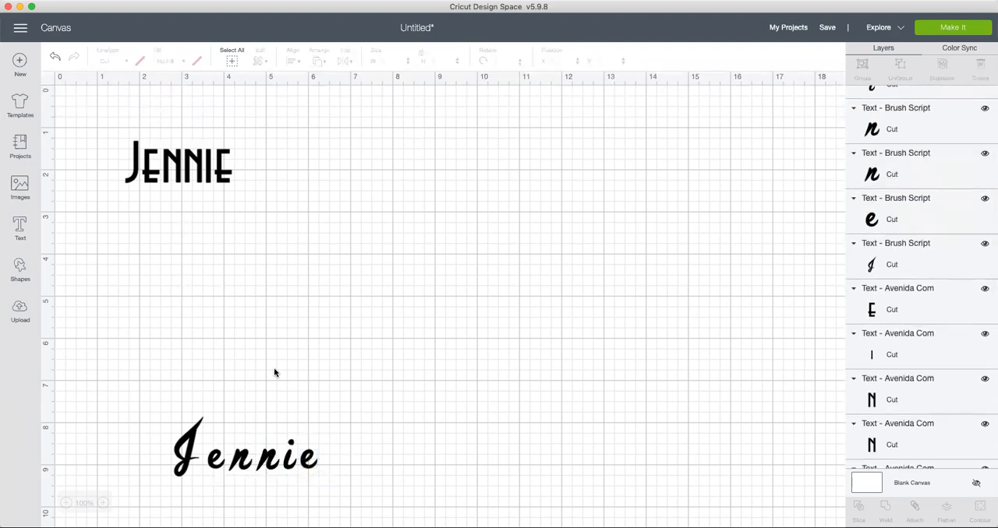
pyautogui.click(970, 25)
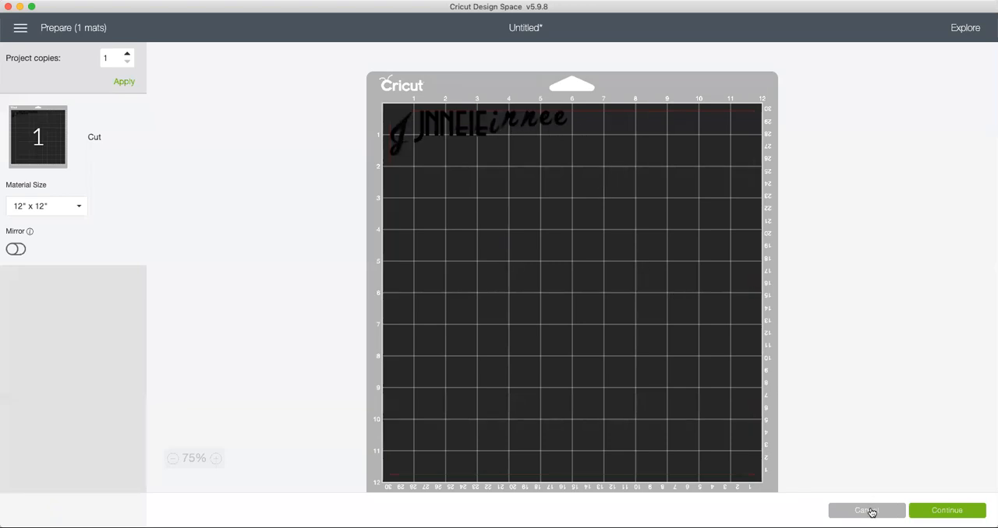
pyautogui.click(868, 513)
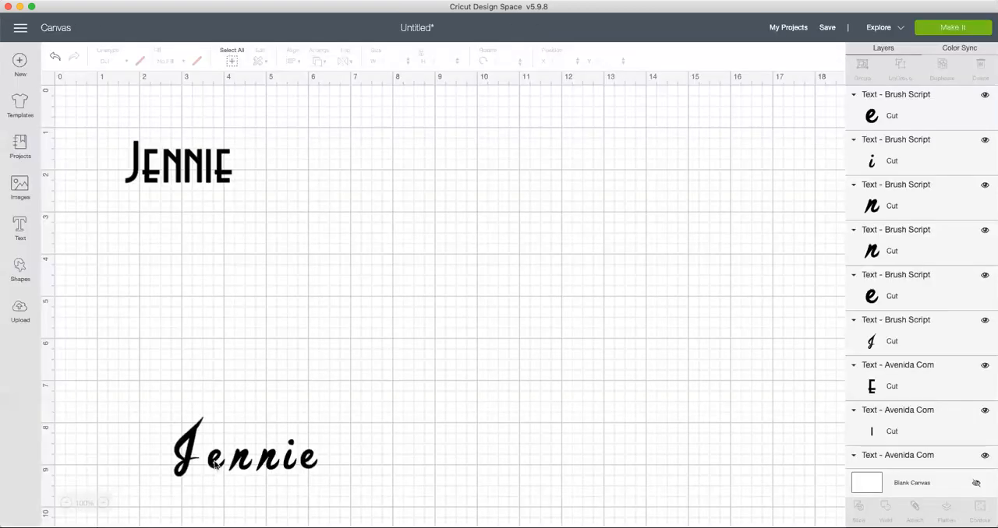
# Step: Move the Brush Script letters closer together so they connect, making the name about 2.4 inches wide
pyautogui.click(216, 465)
pyautogui.click(239, 466)
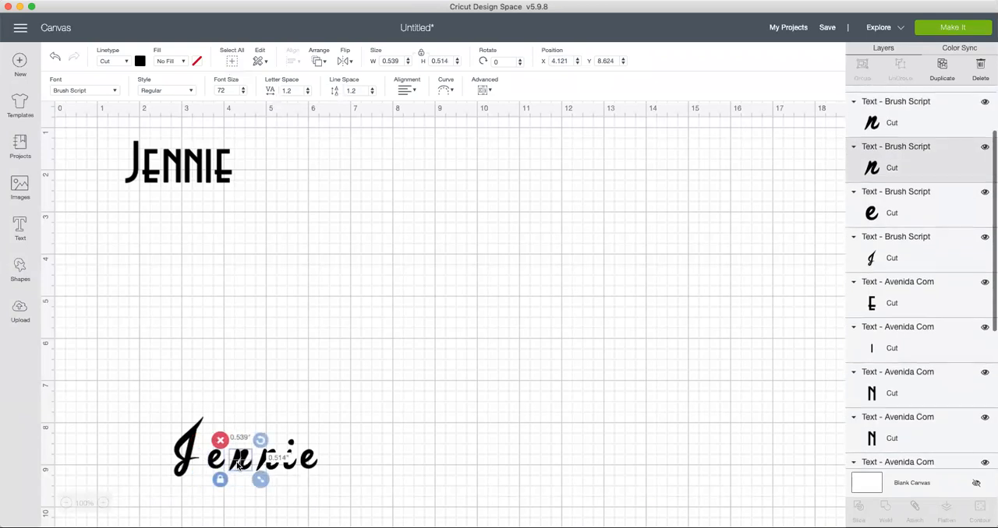
pyautogui.moveTo(237, 465)
pyautogui.mouseDown()
pyautogui.moveTo(230, 462)
pyautogui.moveTo(313, 470)
pyautogui.moveTo(279, 466)
pyautogui.mouseUp()
pyautogui.click(272, 467)
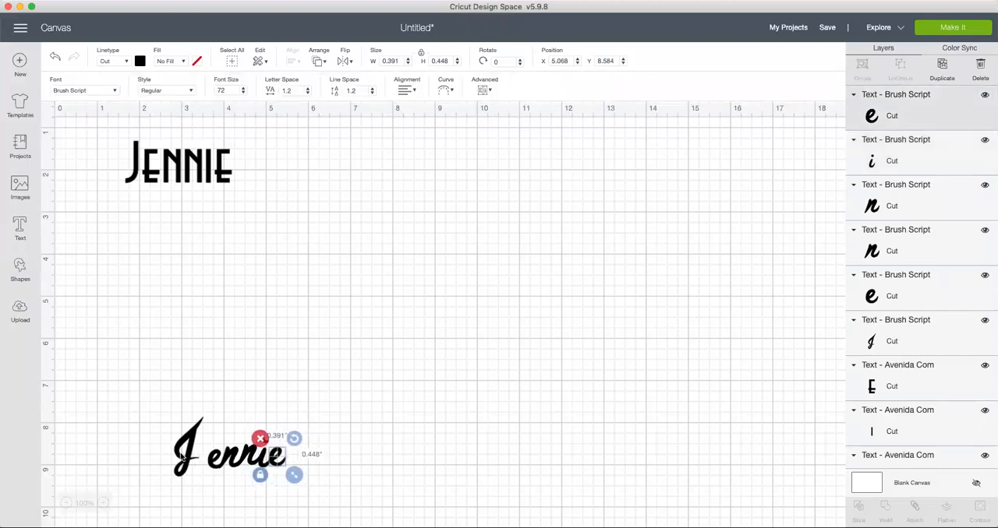
pyautogui.moveTo(185, 462); pyautogui.dragTo(194, 462)
pyautogui.click(441, 493)
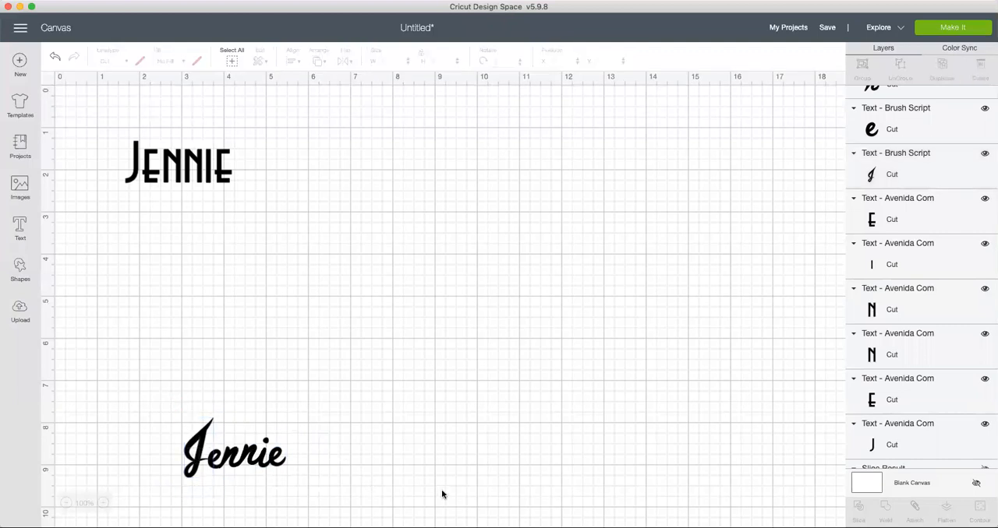
# Step: Group the connected Brush Script letters and preview the project on the cutting mat
pyautogui.moveTo(141, 375); pyautogui.dragTo(270, 488)
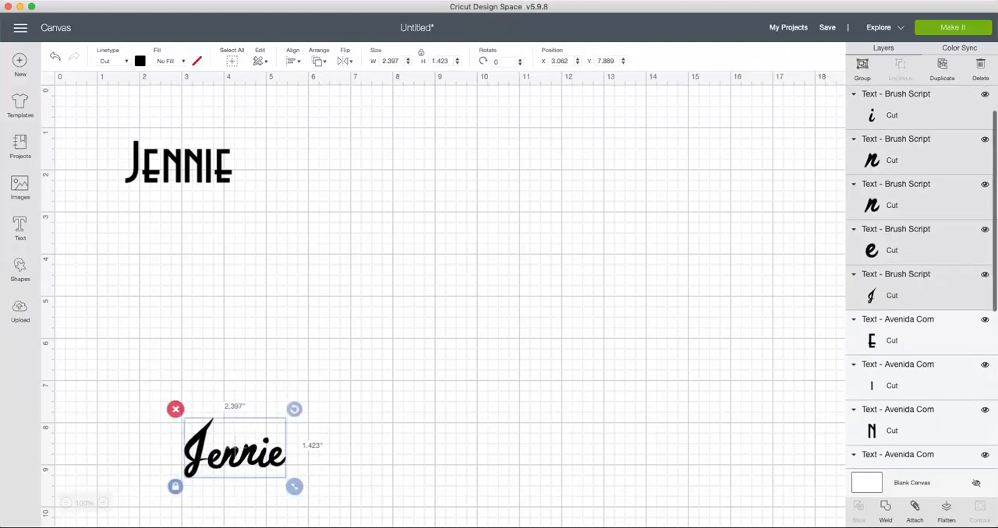
pyautogui.click(863, 67)
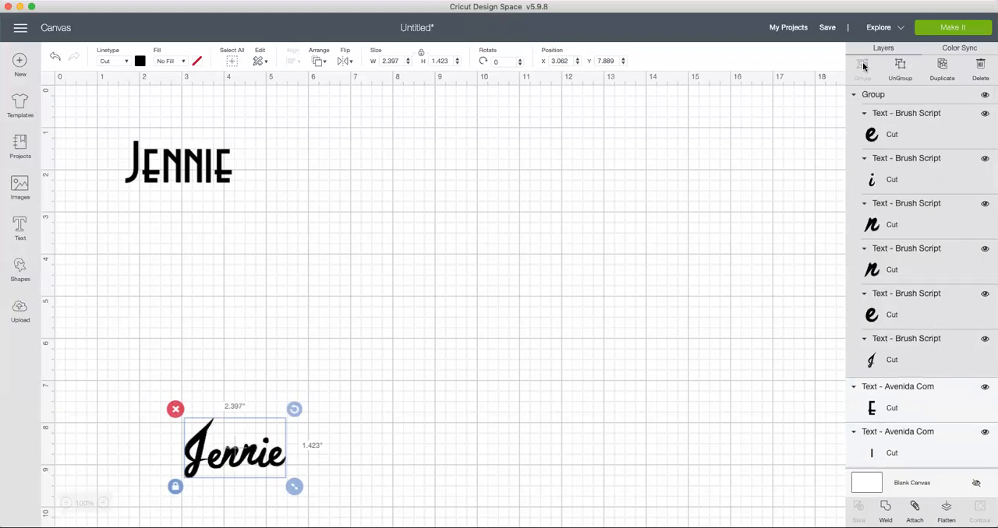
pyautogui.click(956, 28)
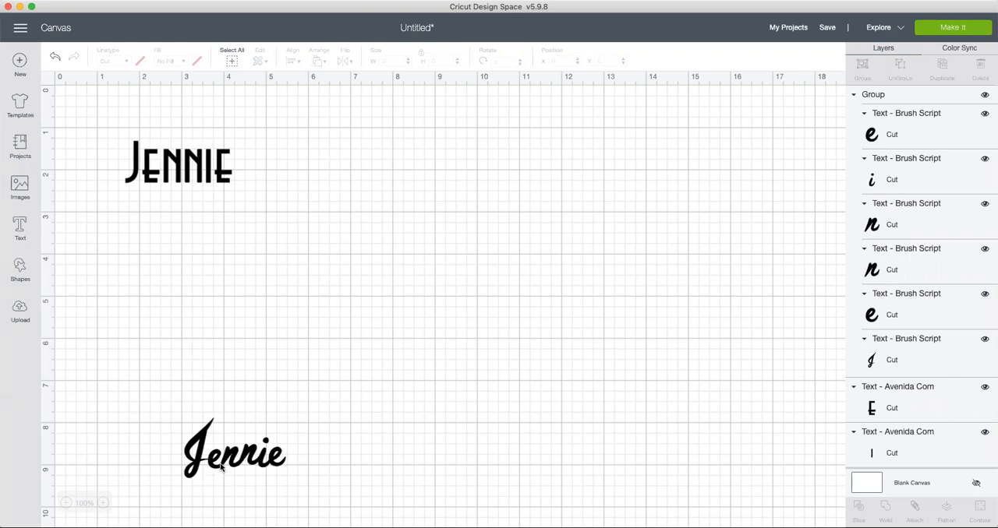
# Step: Delete the Avenida Com name and weld the grouped Brush Script letters into a single shape
pyautogui.click(148, 168)
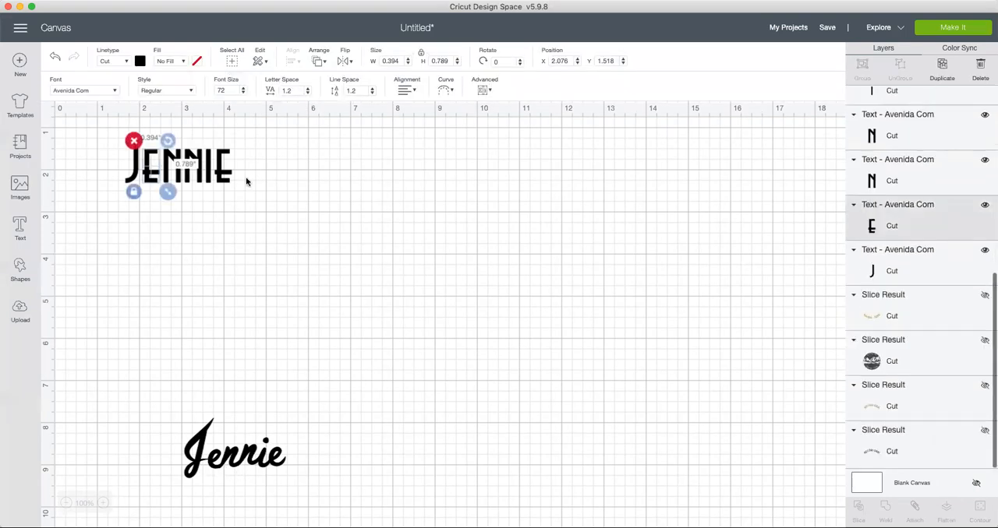
pyautogui.moveTo(152, 132); pyautogui.dragTo(121, 134)
pyautogui.click(117, 133)
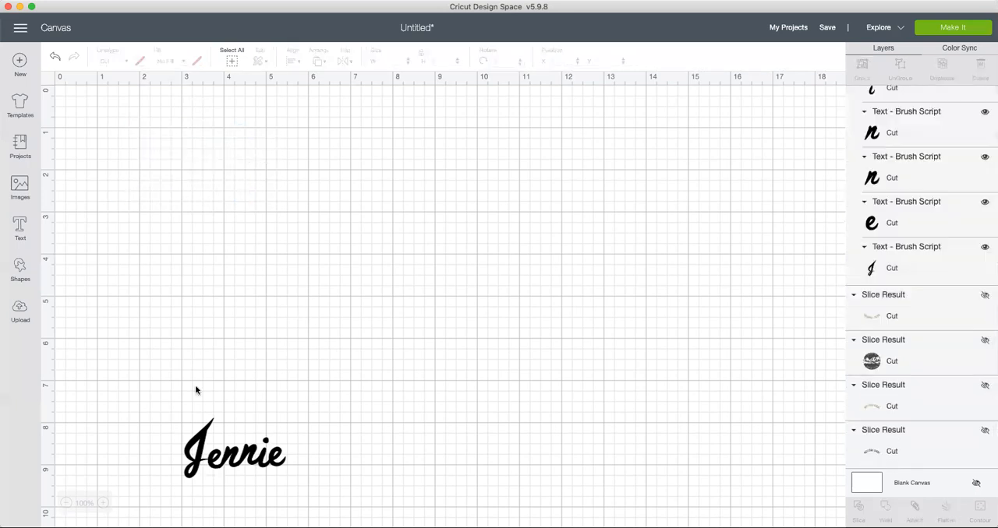
pyautogui.moveTo(145, 399); pyautogui.dragTo(341, 512)
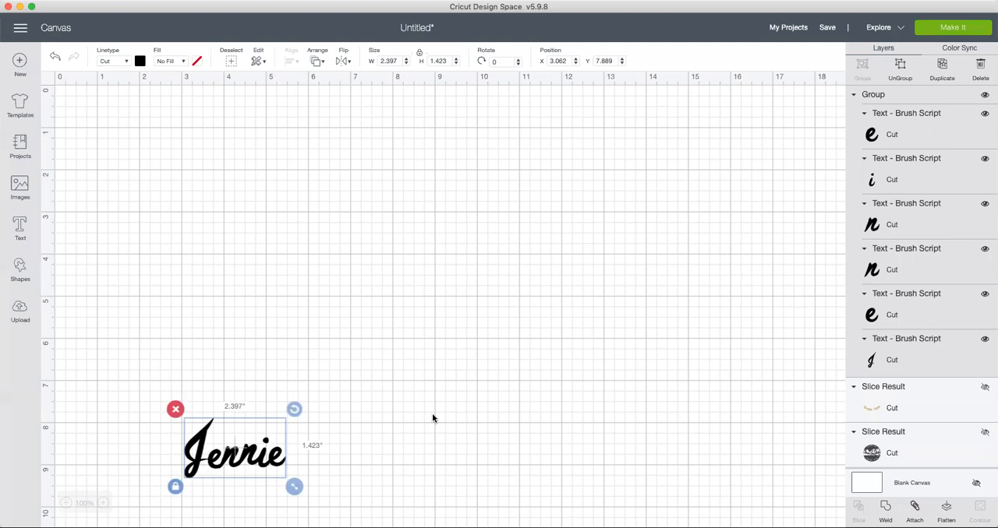
pyautogui.click(885, 510)
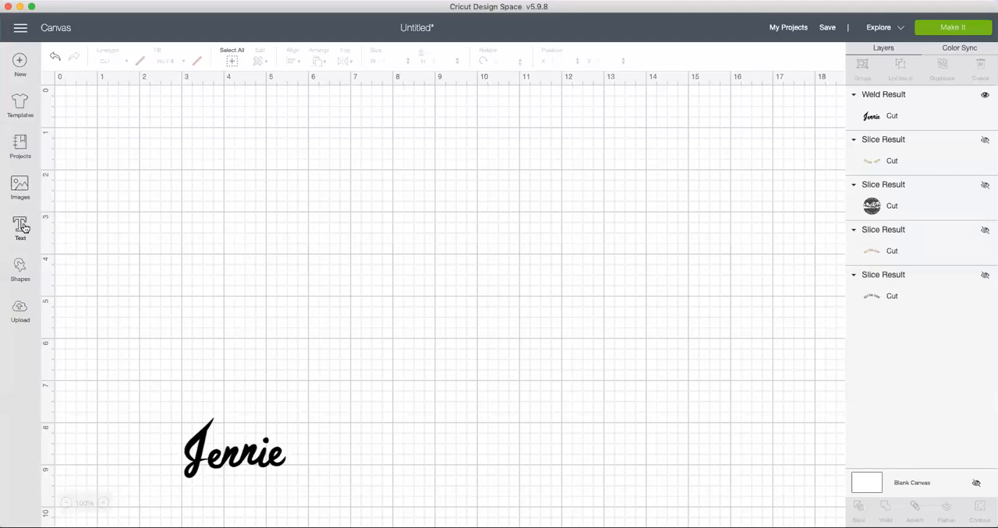
# Step: Add a square and a triangle from the basic shapes to the canvas
pyautogui.click(20, 271)
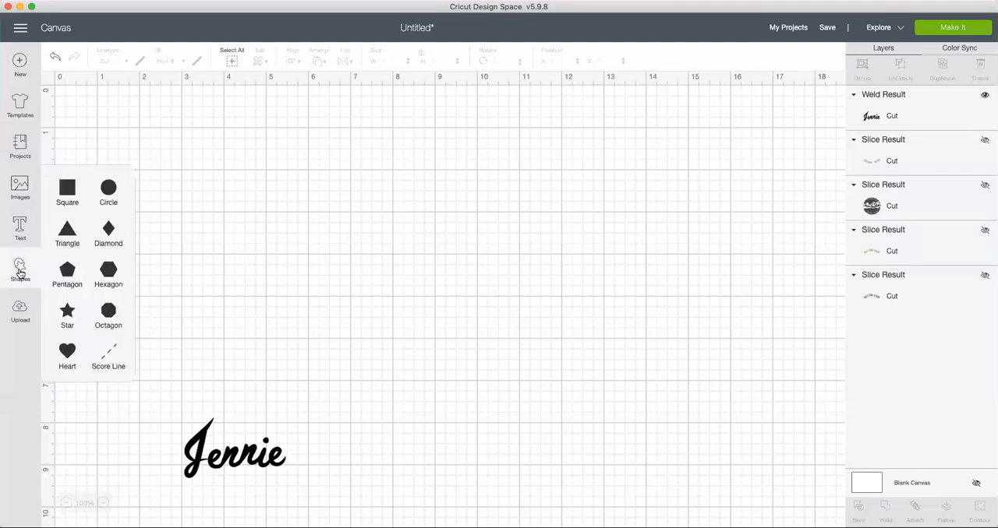
pyautogui.click(66, 187)
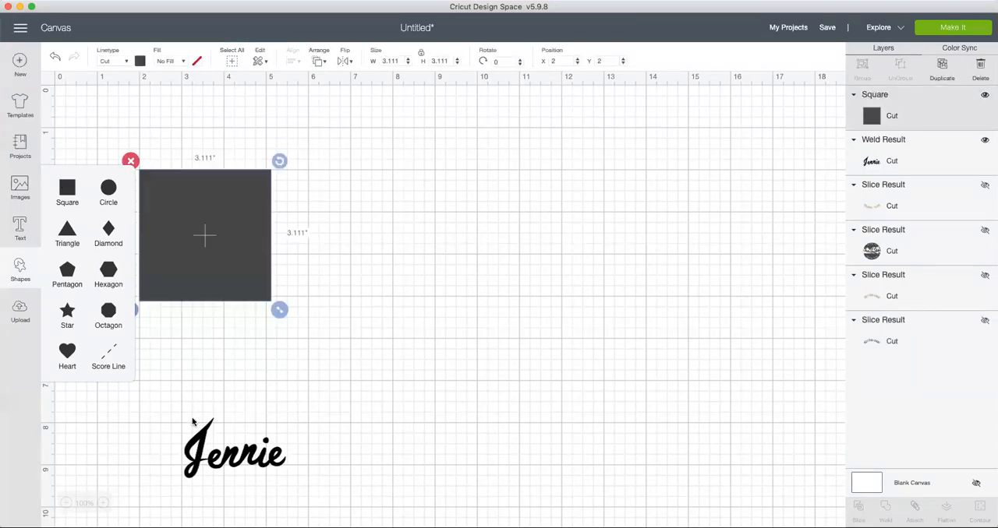
pyautogui.click(173, 362)
pyautogui.click(22, 268)
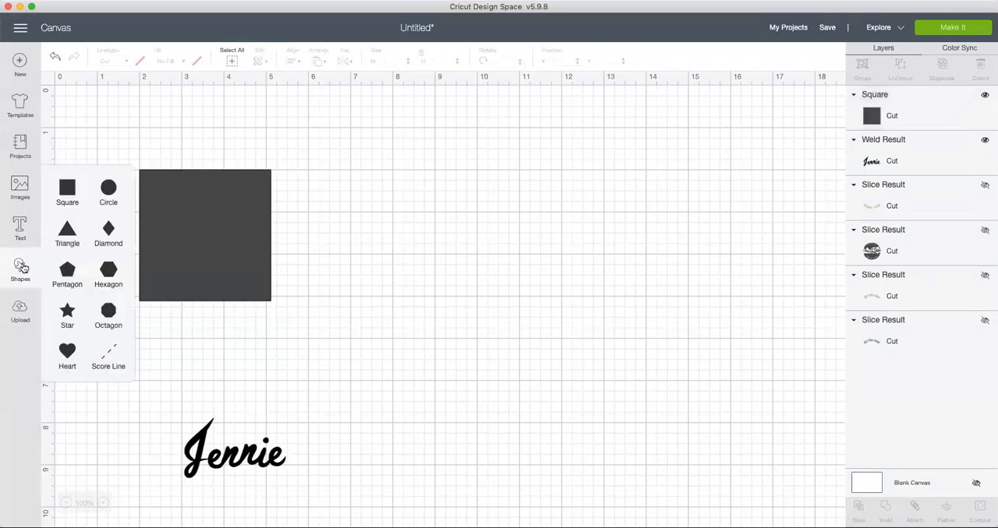
pyautogui.click(69, 232)
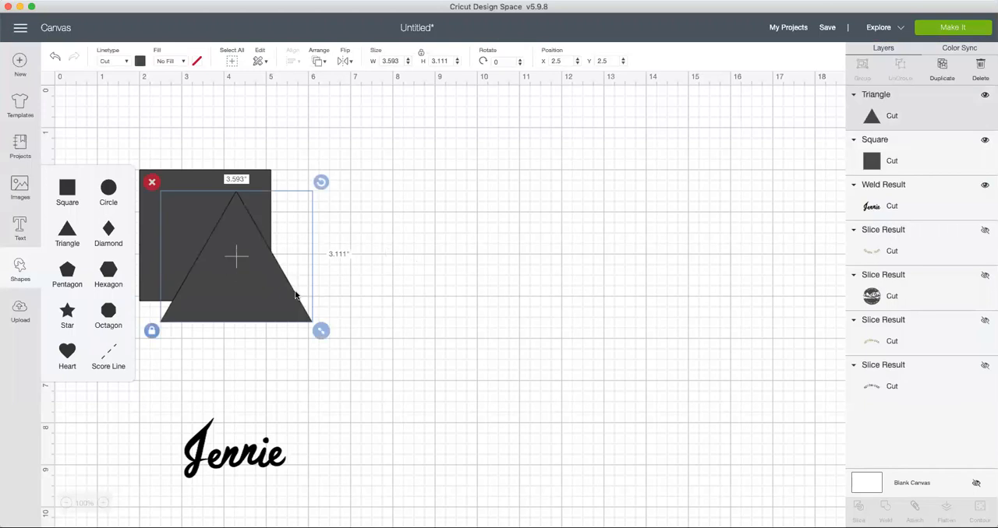
pyautogui.click(369, 297)
# Step: Arrange the triangle as a roof slightly overlapping the square's upper edge, forming a house about 3.6 inches wide and 6.1 inches tall
pyautogui.moveTo(243, 285); pyautogui.dragTo(208, 138)
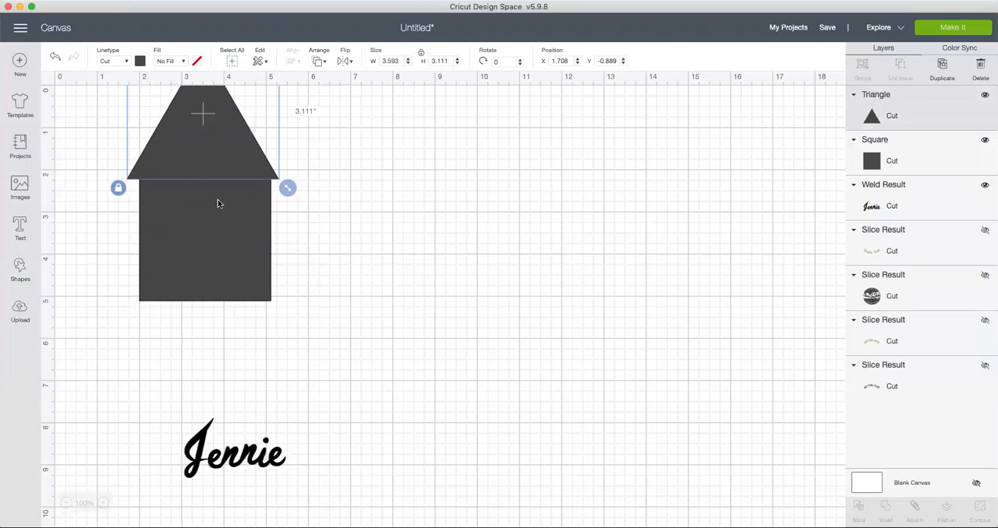
pyautogui.moveTo(196, 254); pyautogui.dragTo(185, 337)
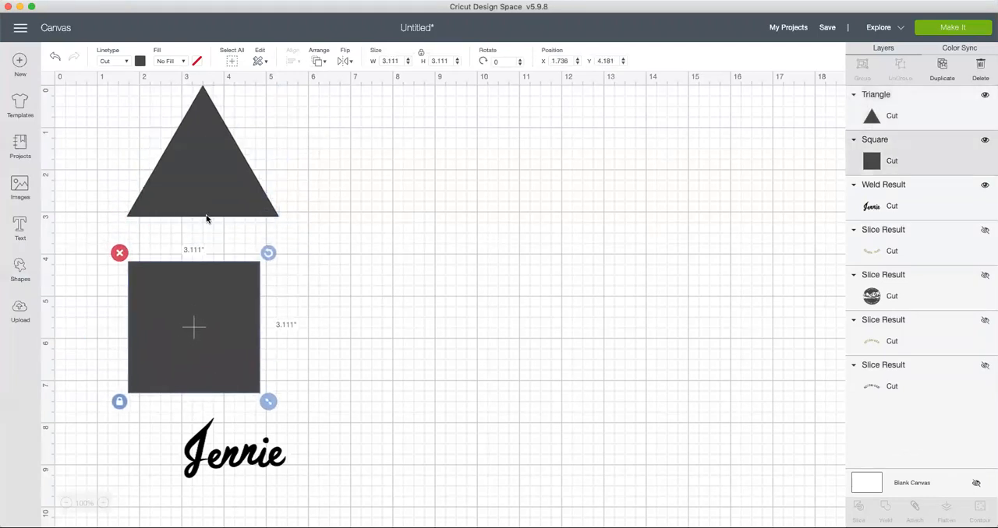
pyautogui.moveTo(198, 145); pyautogui.dragTo(192, 199)
pyautogui.click(338, 295)
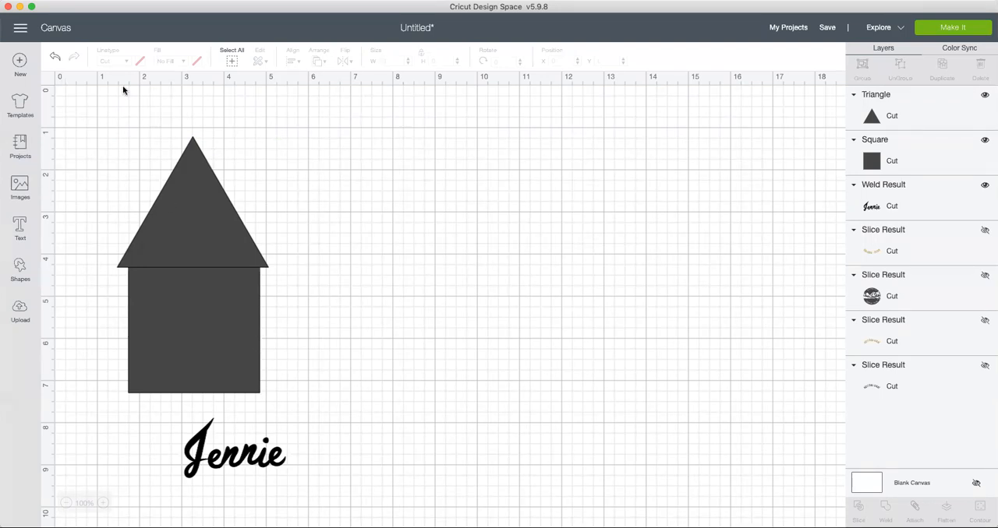
# Step: Attach the triangle and square to each other, and weld the attached house into a single shape
pyautogui.moveTo(100, 121); pyautogui.dragTo(353, 405)
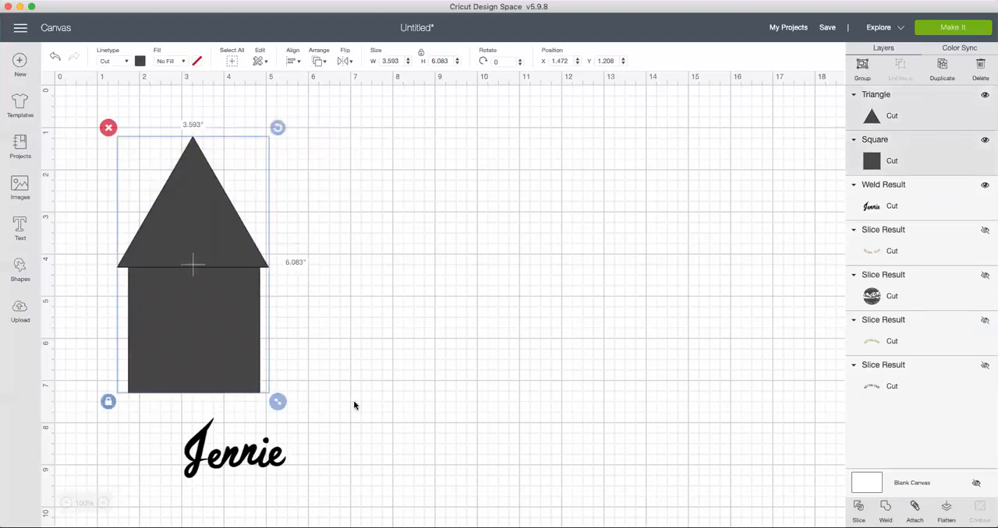
pyautogui.click(914, 508)
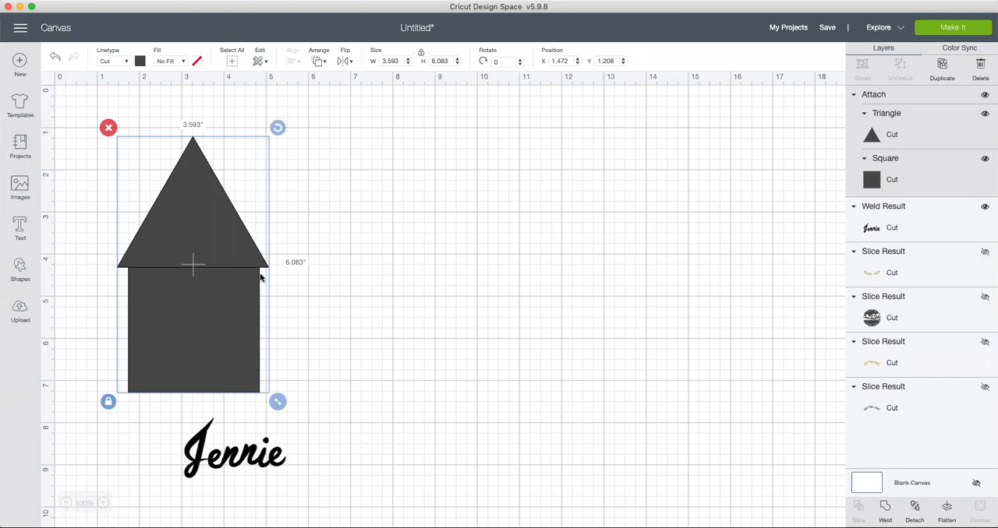
pyautogui.click(885, 508)
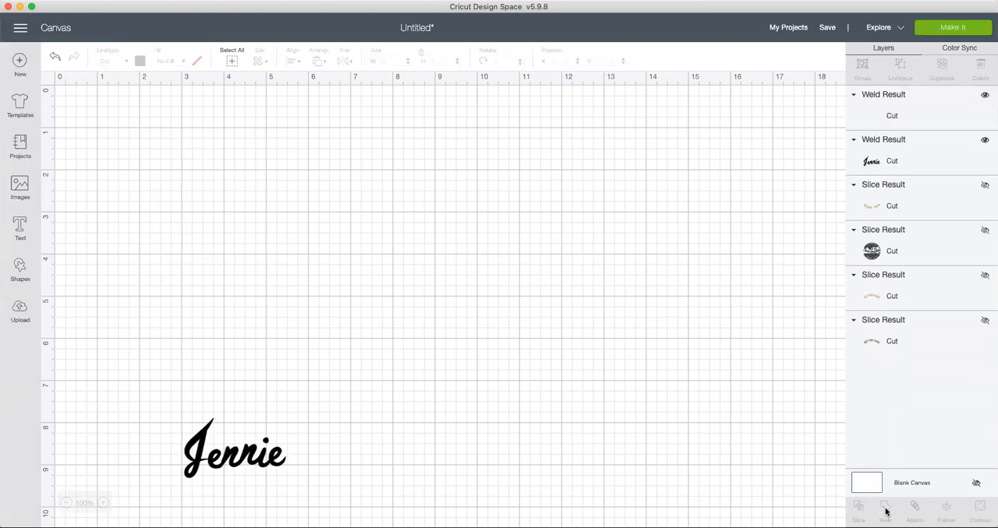